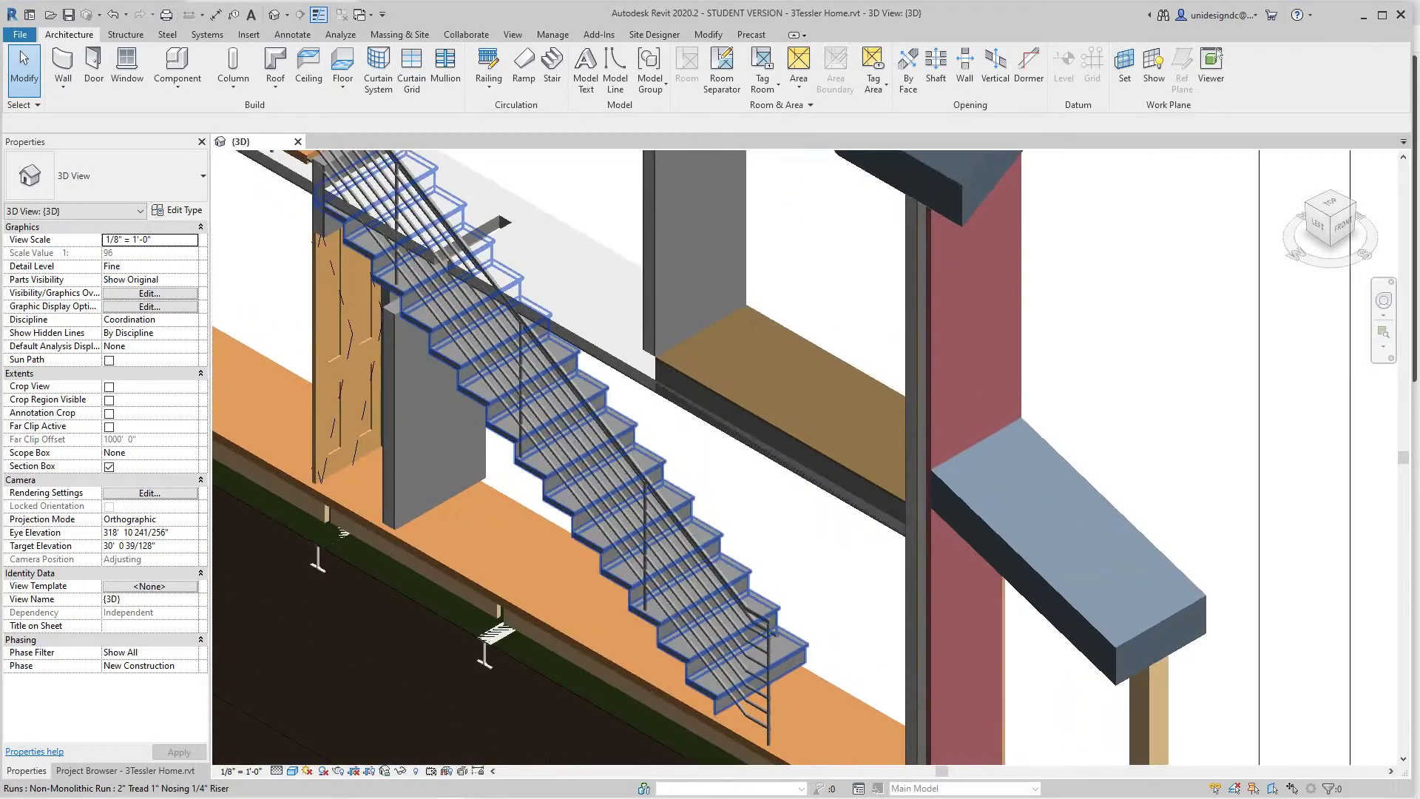
pyautogui.scroll(4, 553, 451)
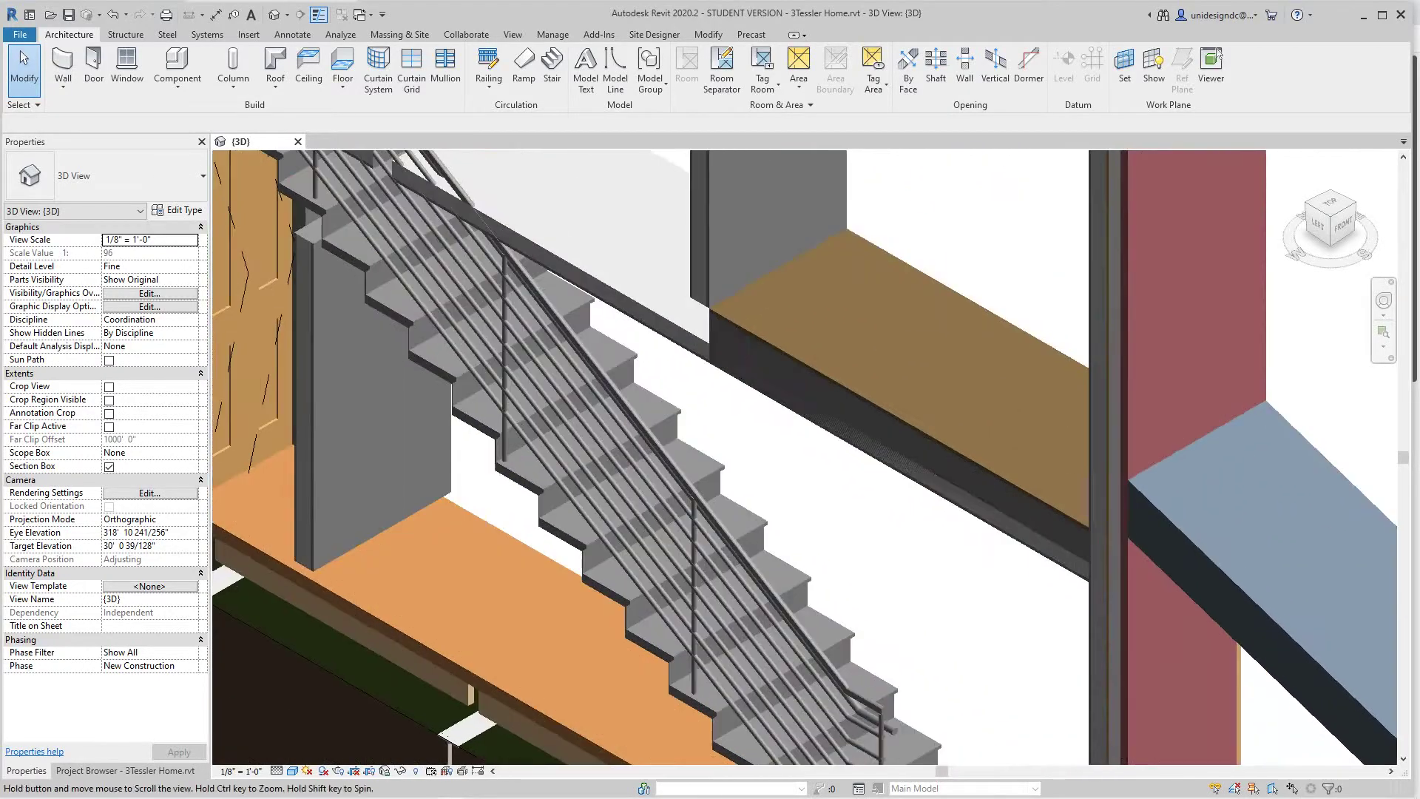
pyautogui.moveTo(831, 351); pyautogui.dragTo(902, 262, button='middle')
pyautogui.scroll(1, 877, 226)
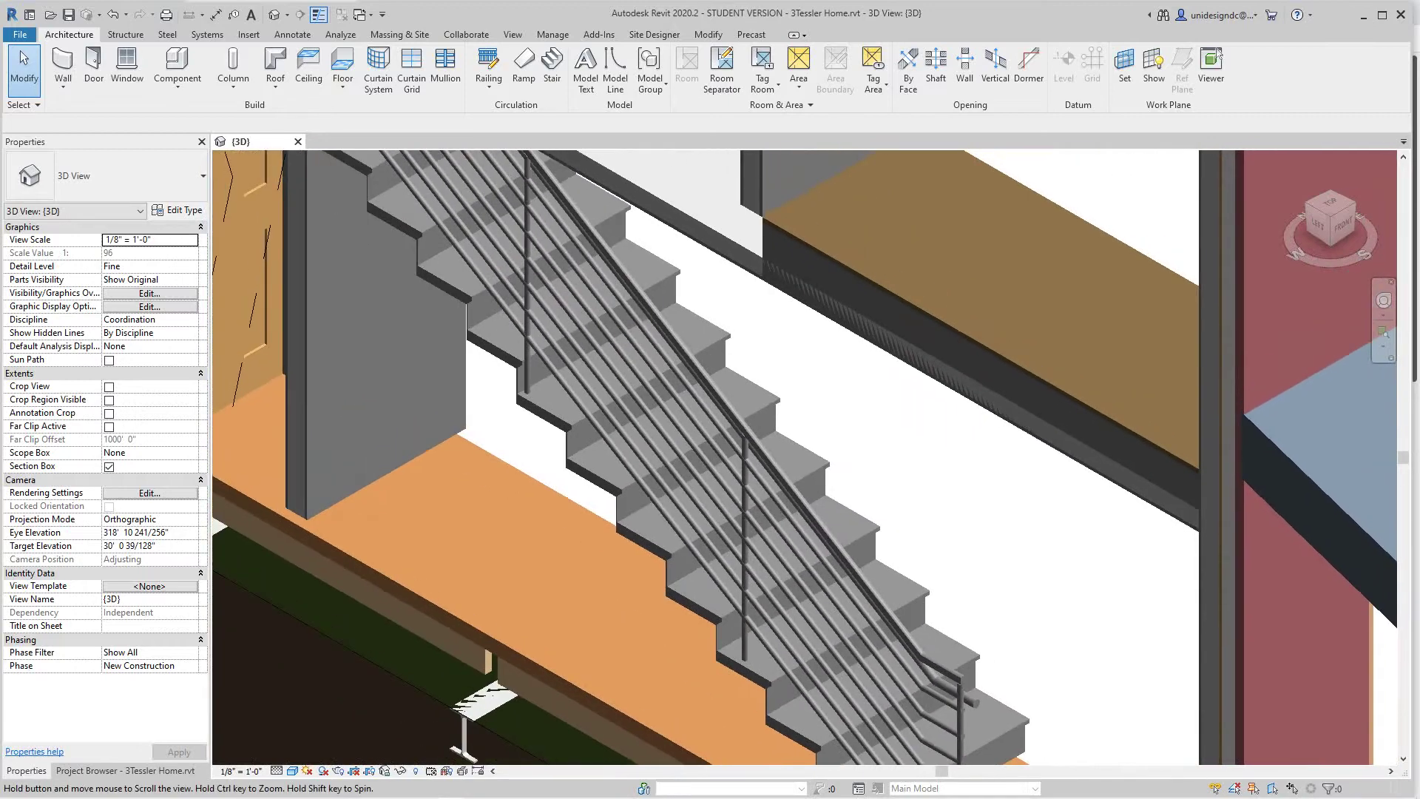
pyautogui.scroll(-1, 970, 496)
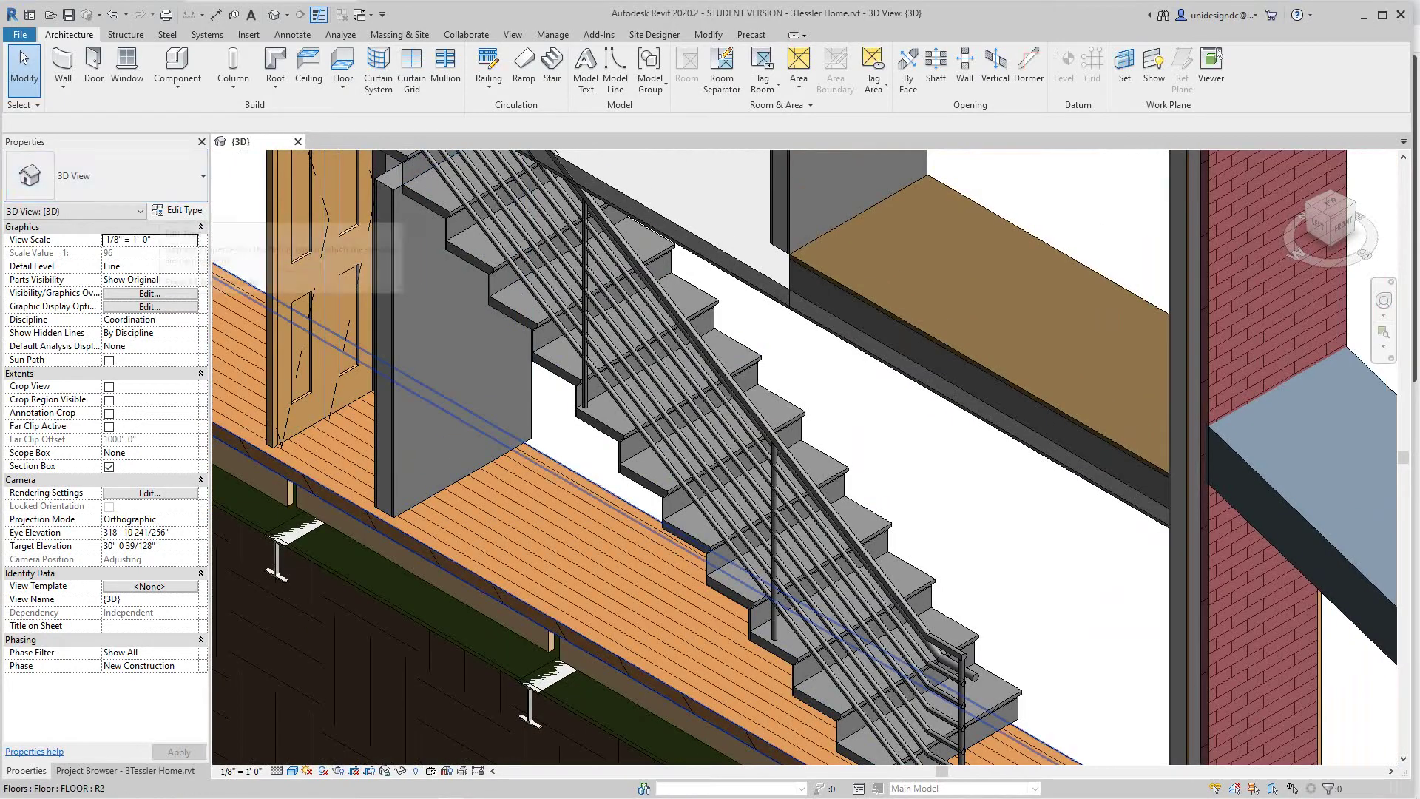
pyautogui.click(177, 210)
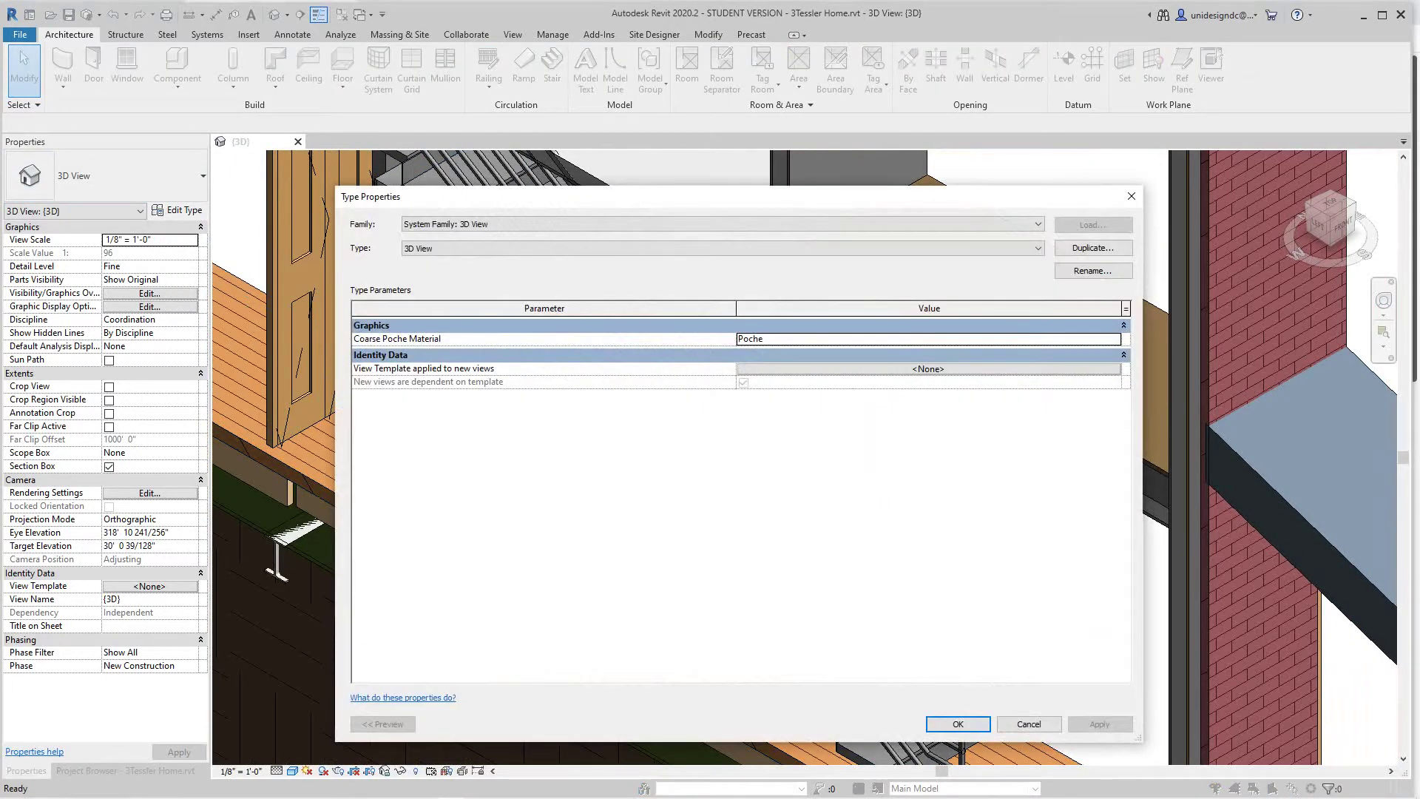
pyautogui.click(1029, 724)
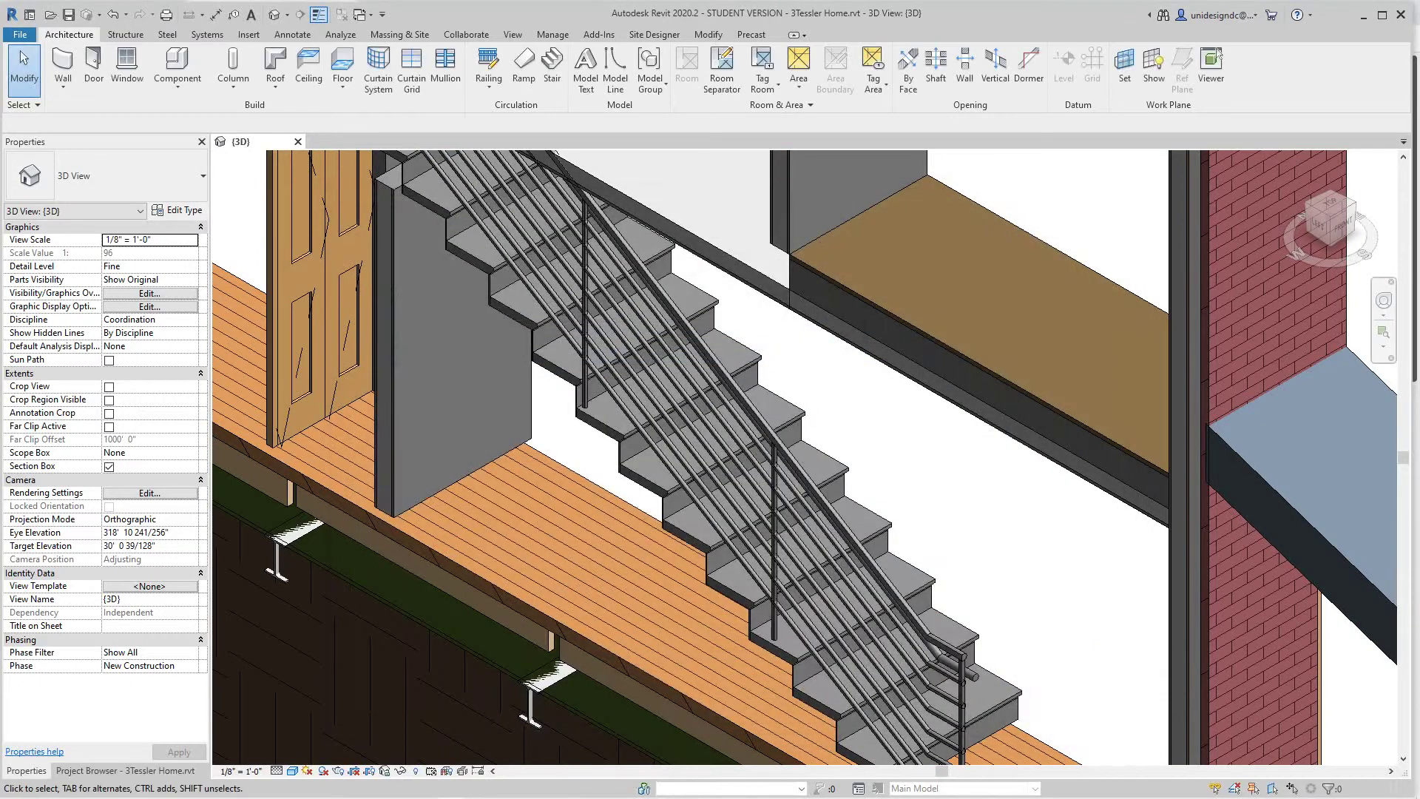
# Step: Set Angled Joins to No Connector in the type properties of the stair's Guardrail - Pipe railing
pyautogui.scroll(-1, 942, 622)
pyautogui.moveTo(942, 622); pyautogui.dragTo(911, 531, button='middle')
pyautogui.scroll(1, 911, 532)
pyautogui.click(901, 549)
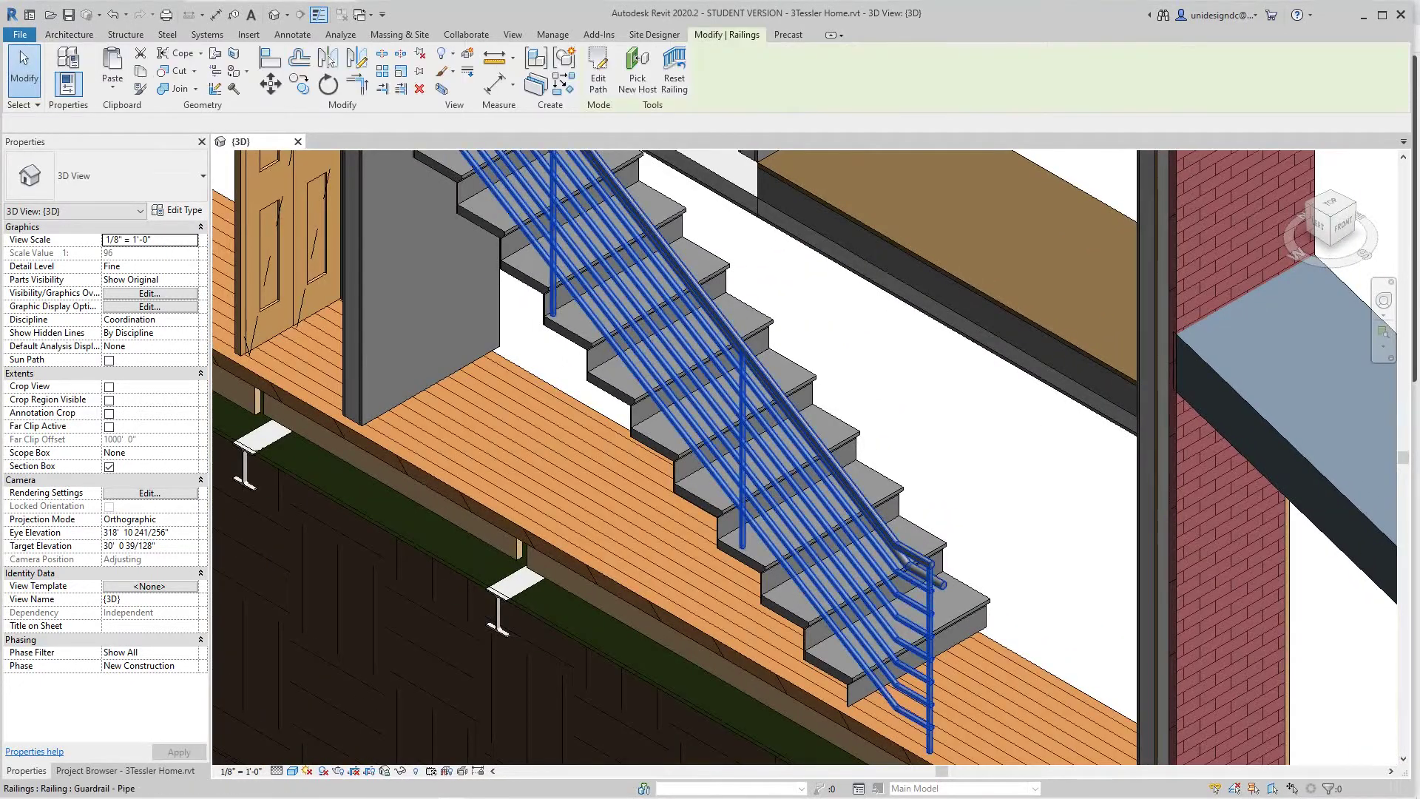
pyautogui.scroll(-1, 841, 562)
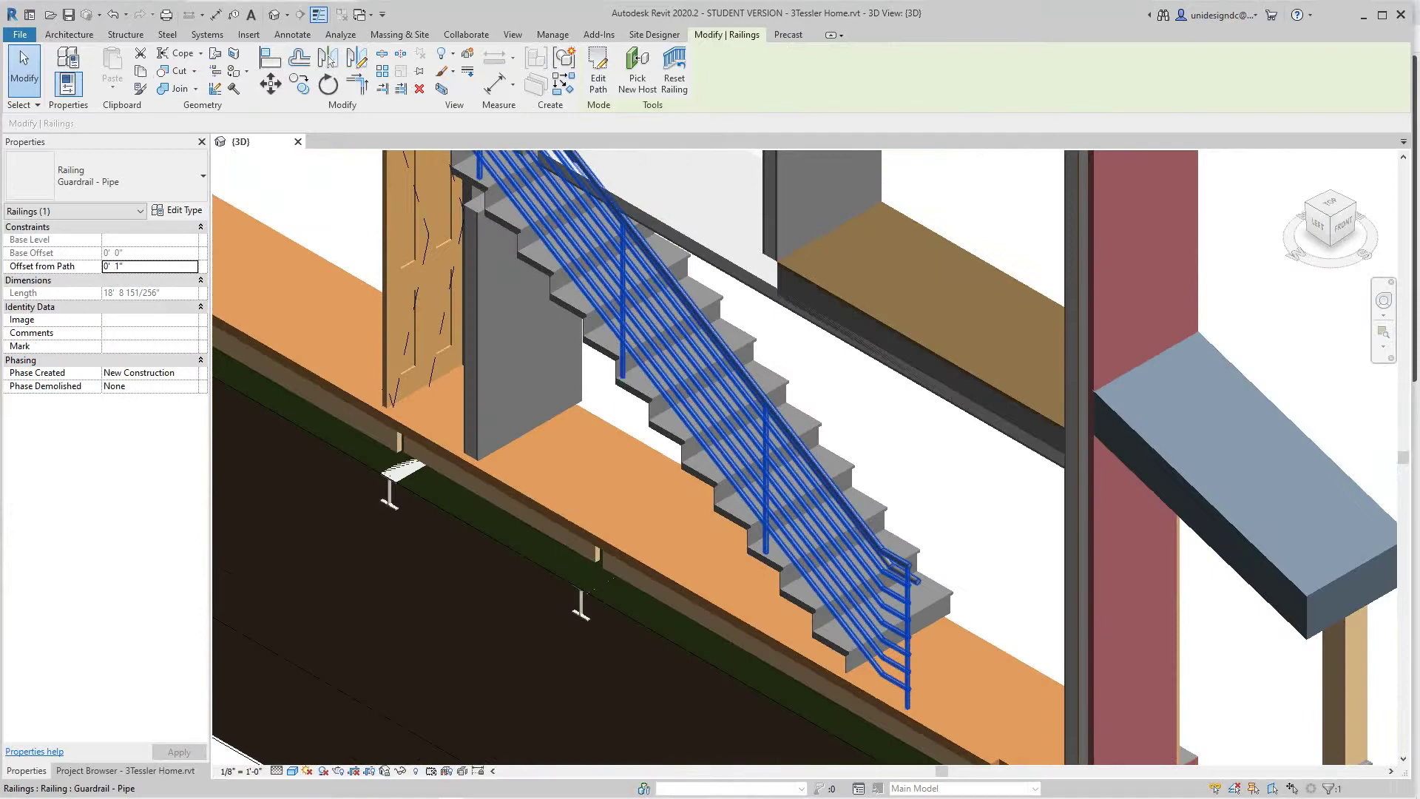
pyautogui.moveTo(842, 562); pyautogui.dragTo(856, 586, button='middle')
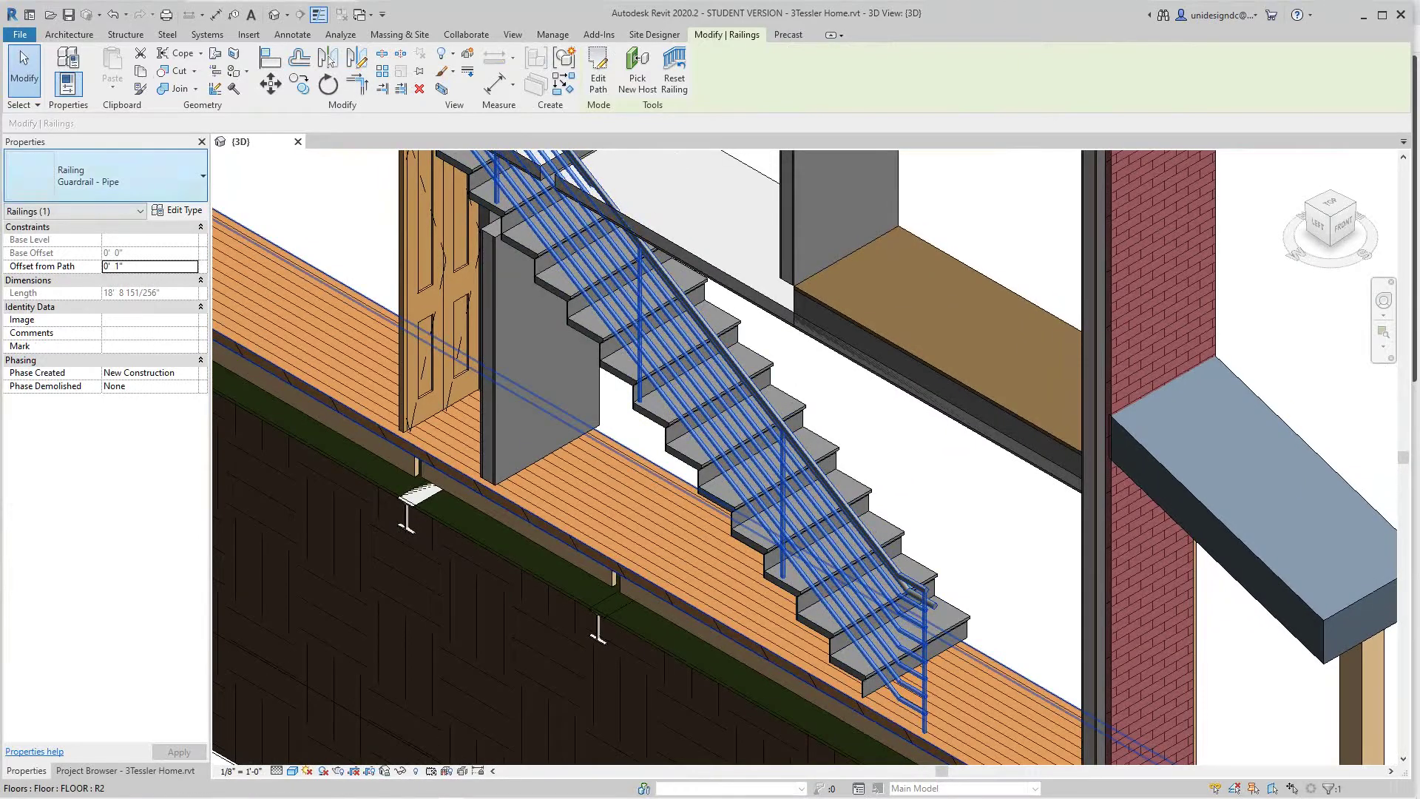
pyautogui.scroll(1, 925, 622)
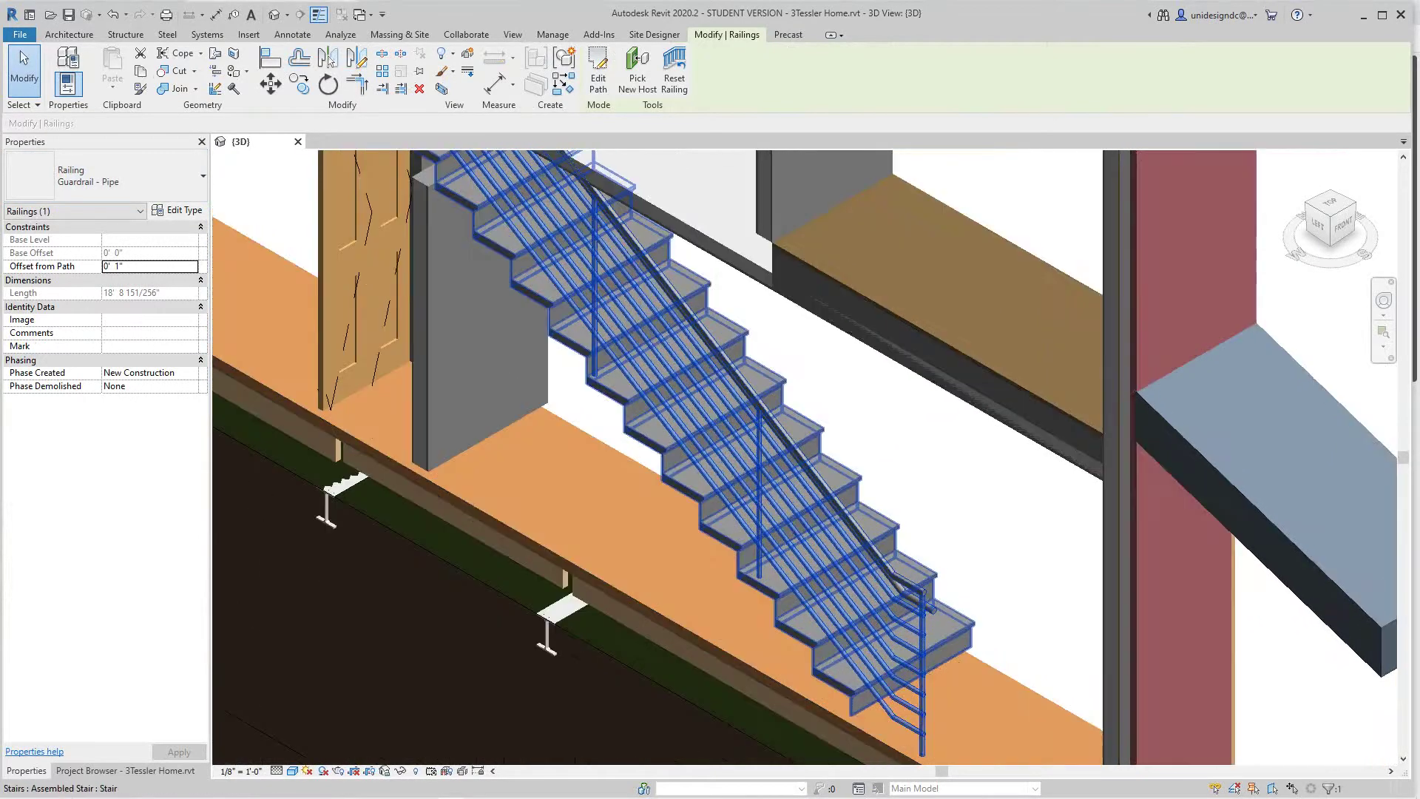
pyautogui.moveTo(924, 621); pyautogui.dragTo(849, 568, button='middle')
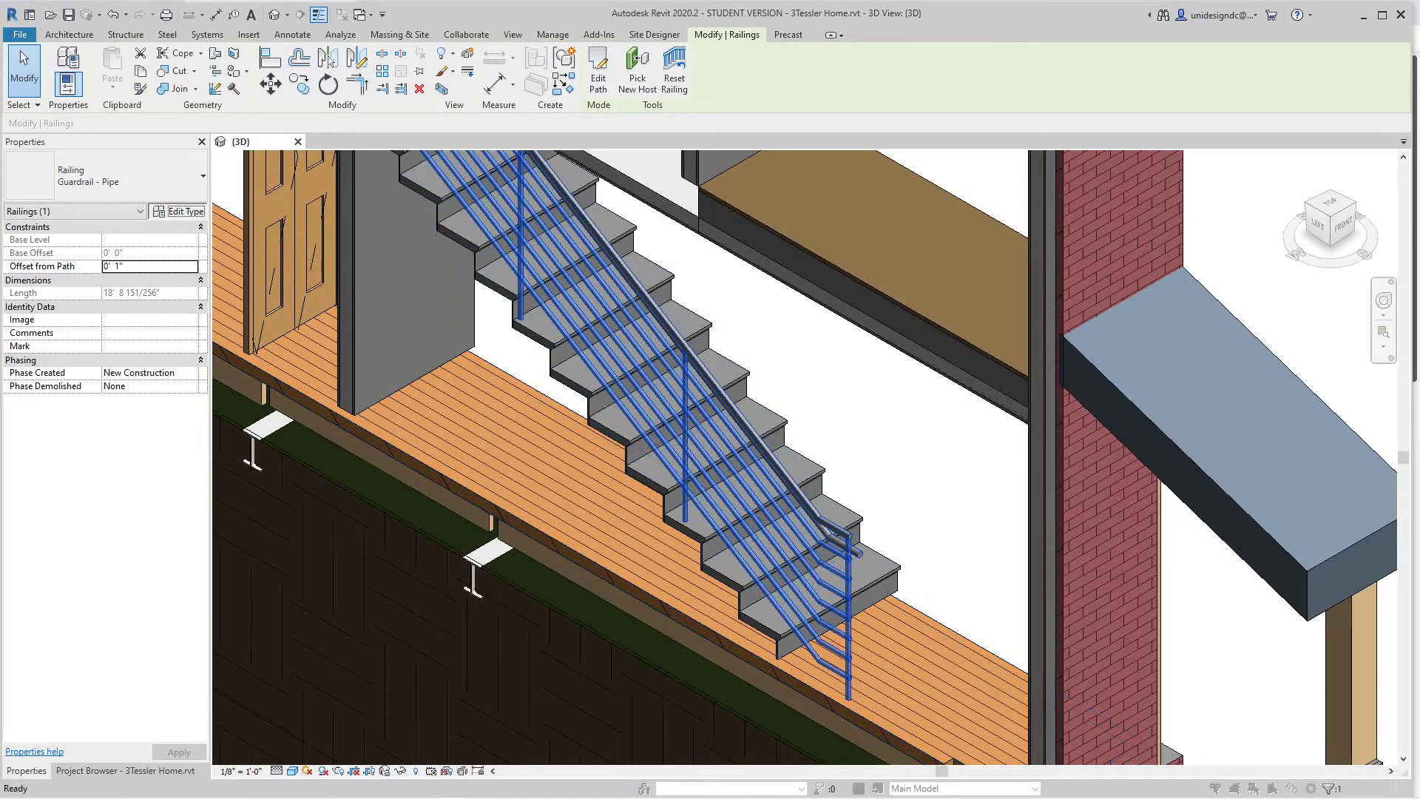
pyautogui.click(178, 210)
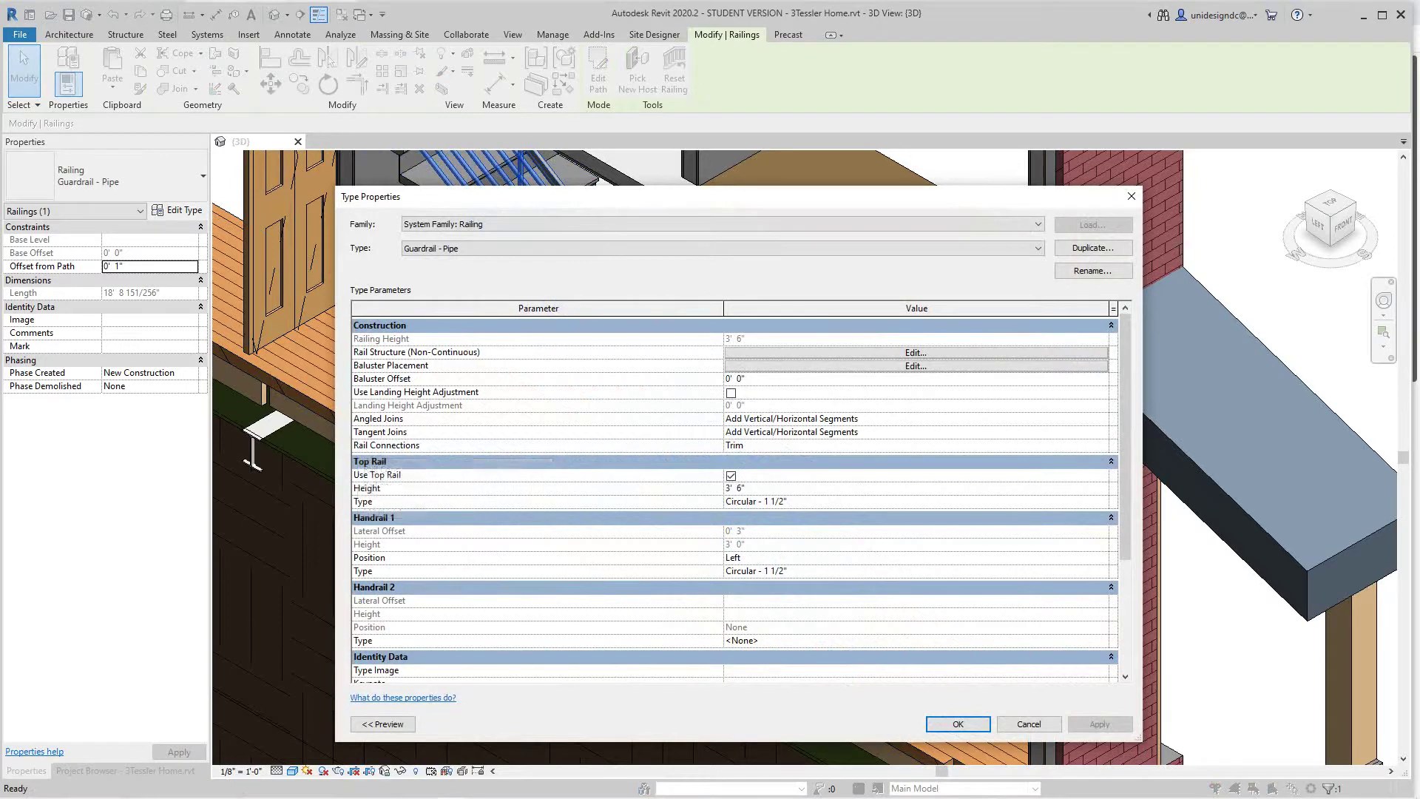
pyautogui.moveTo(598, 197); pyautogui.dragTo(530, 188)
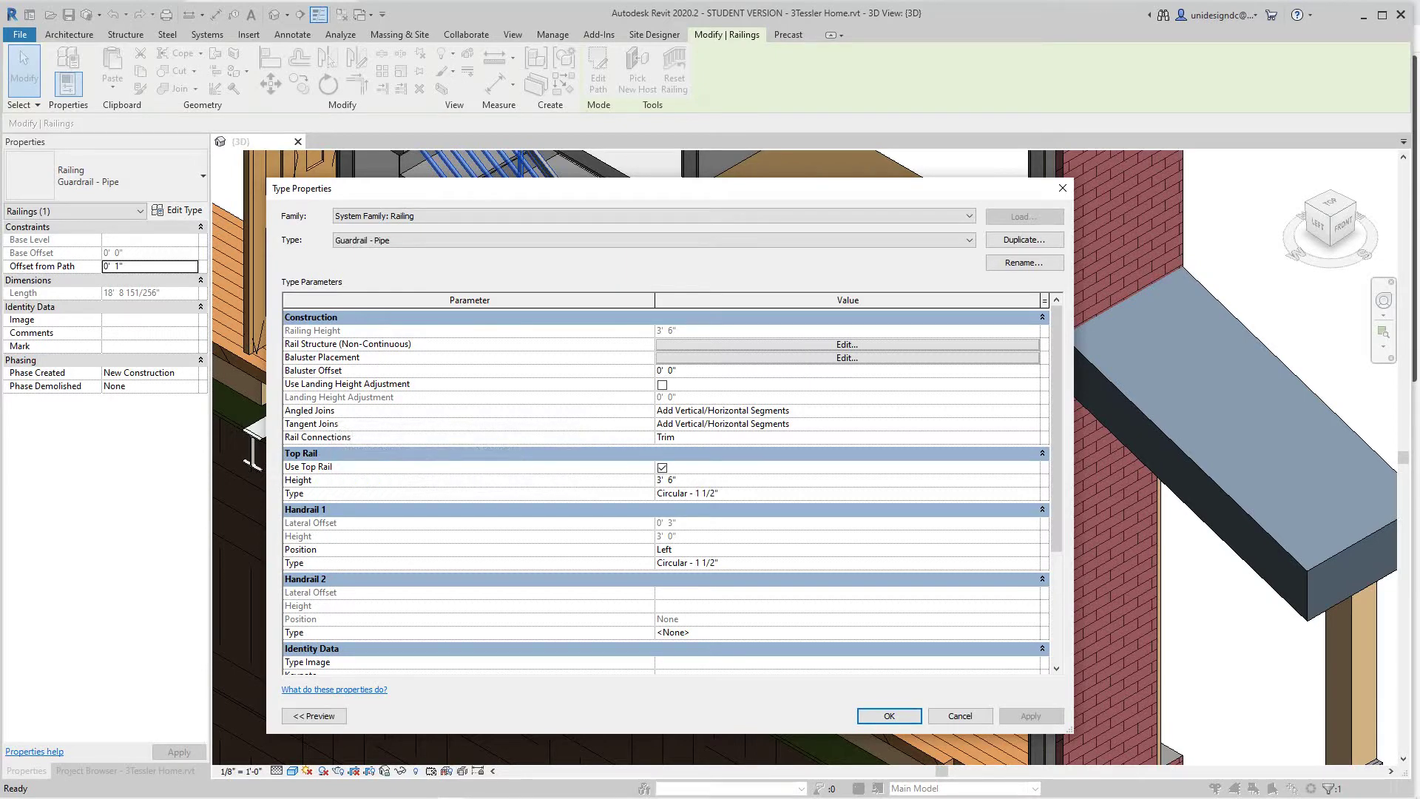
pyautogui.click(1033, 411)
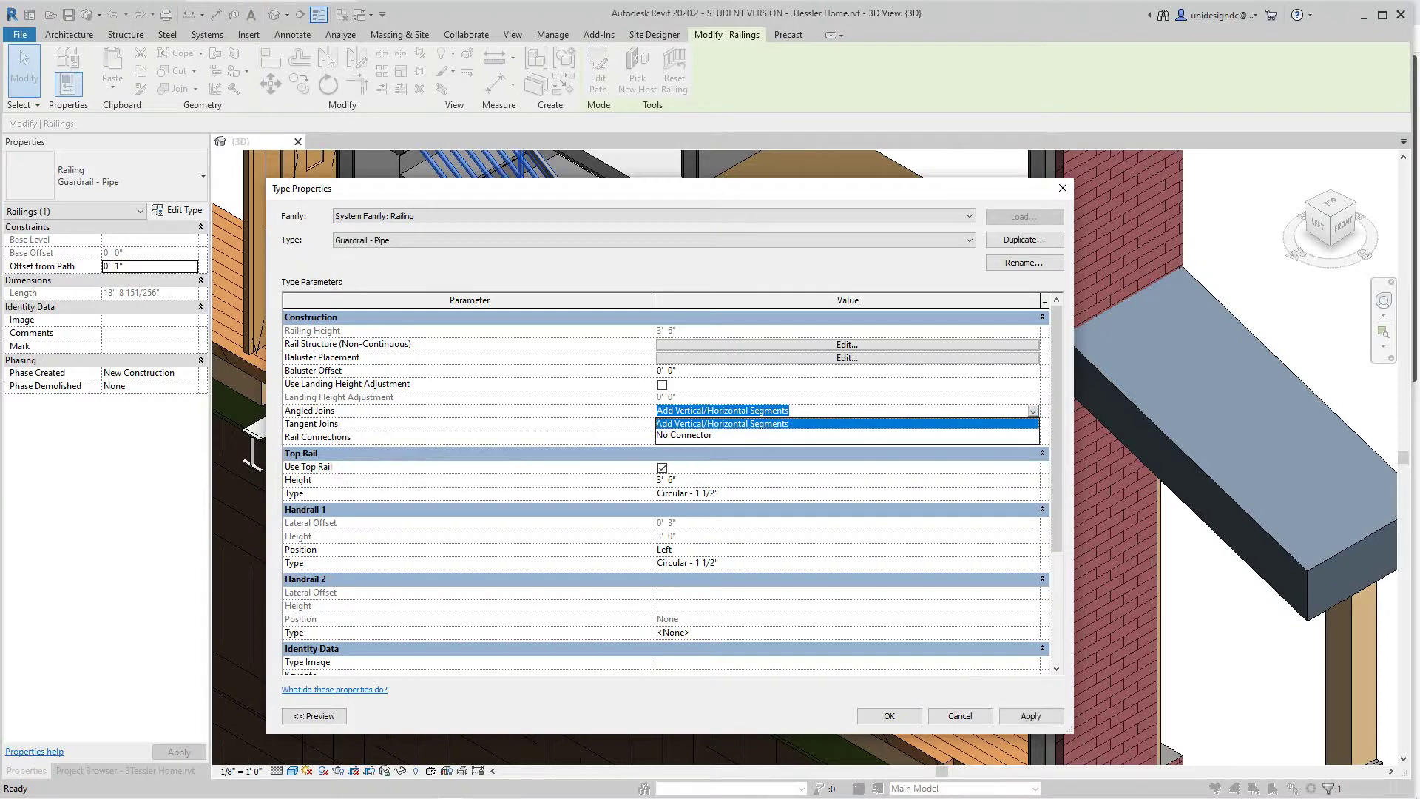
pyautogui.click(847, 434)
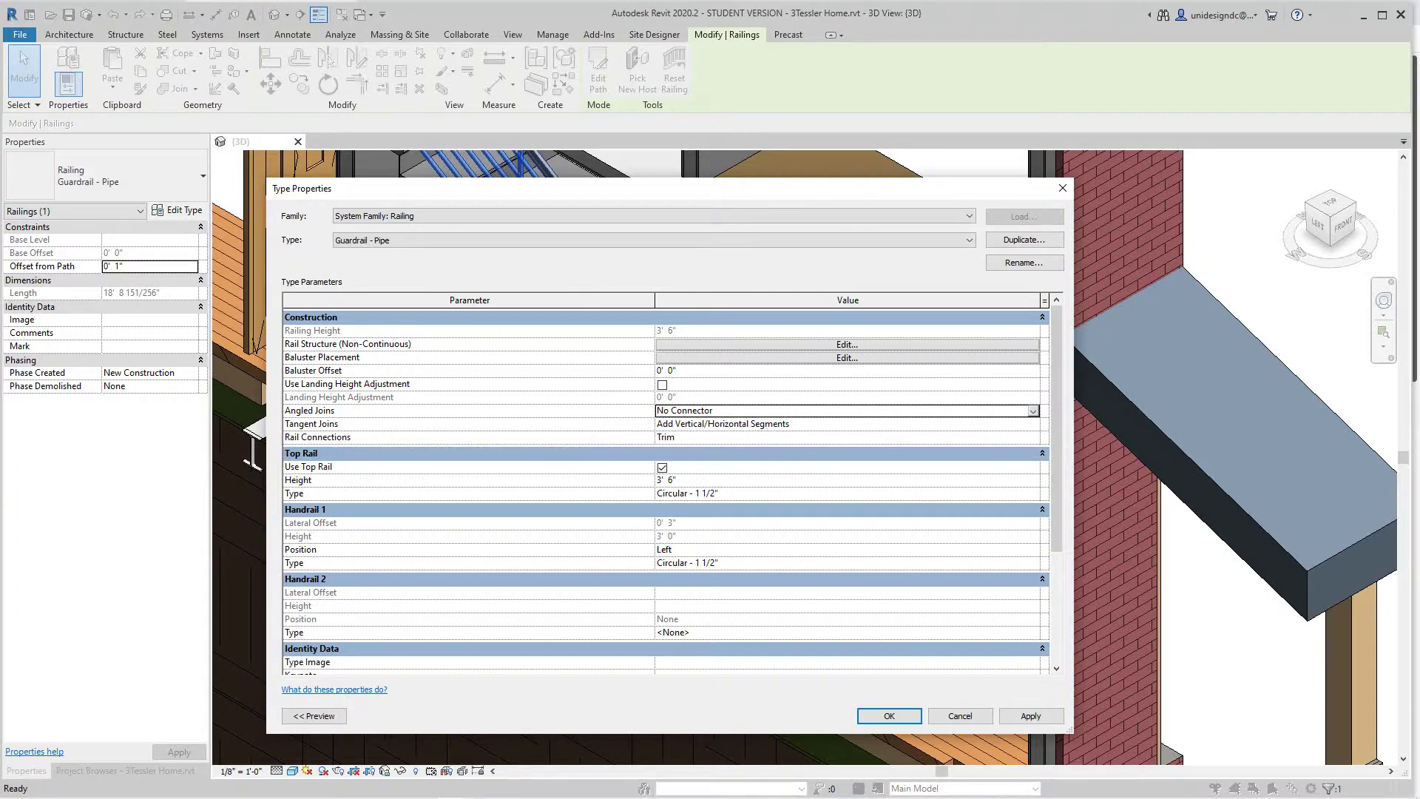
# Step: Set the railing type's Tangent Joins to Extend Rails to Meet
pyautogui.click(1033, 423)
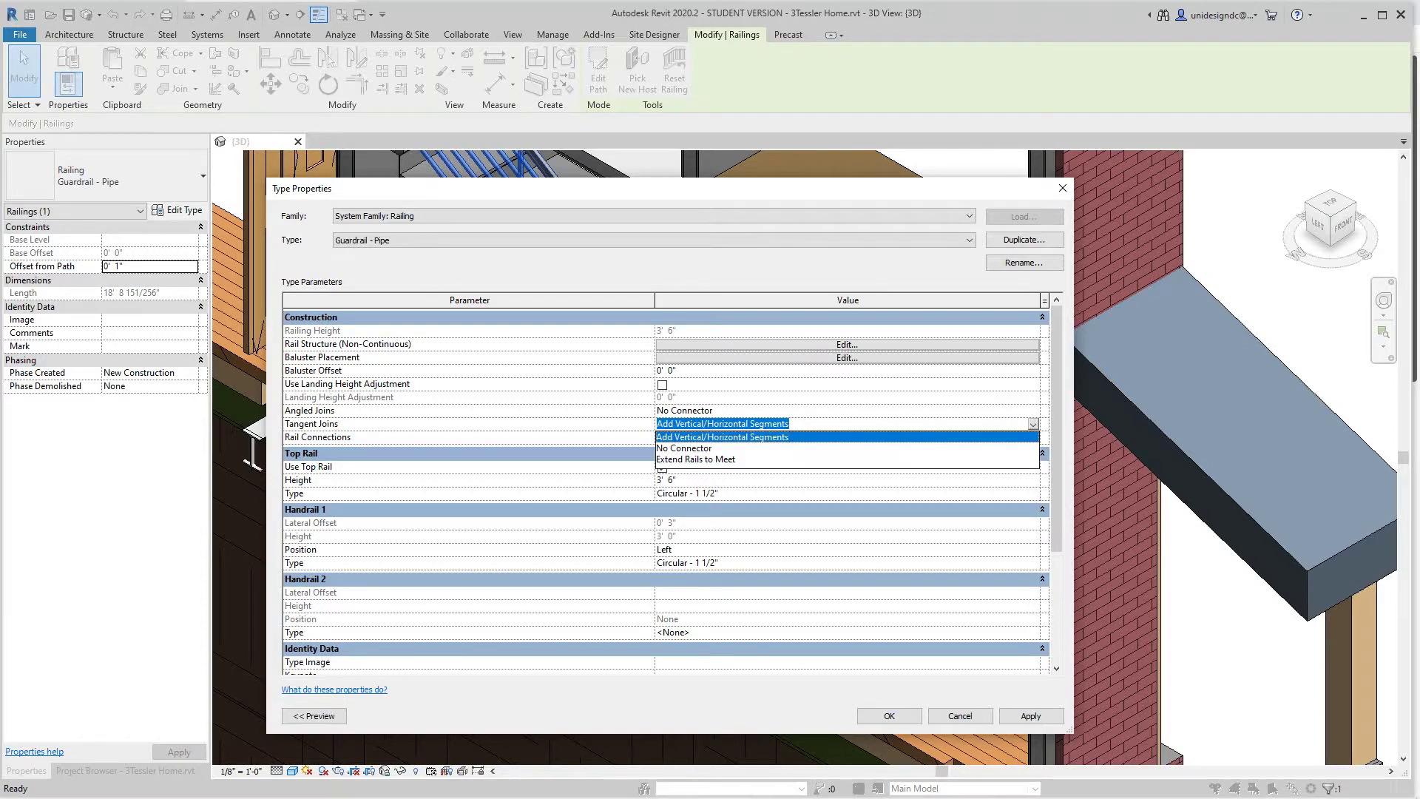
pyautogui.press('Down')
pyautogui.press('Down')
pyautogui.press('Return')
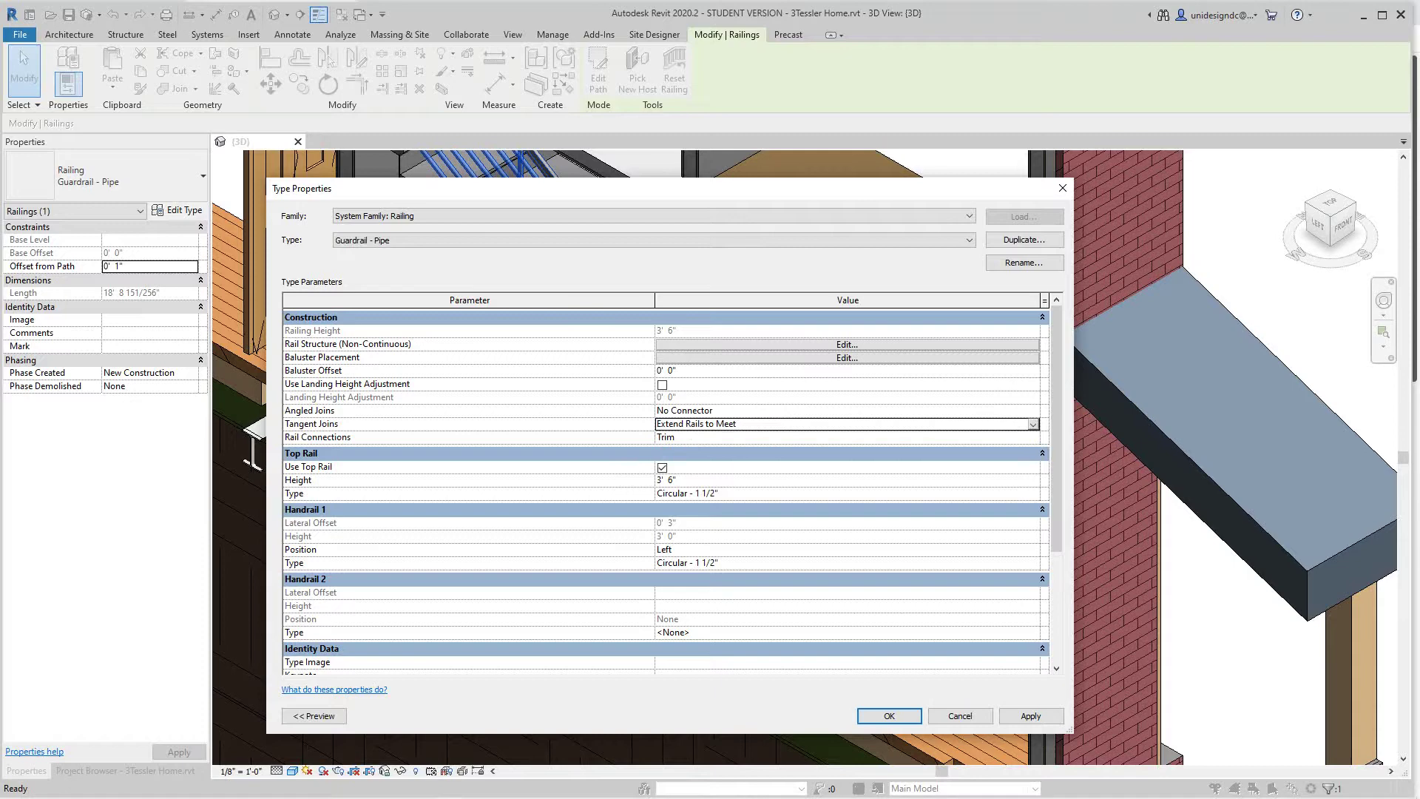
# Step: Change the railing type's Tangent Joins to No Connector
pyautogui.click(1033, 424)
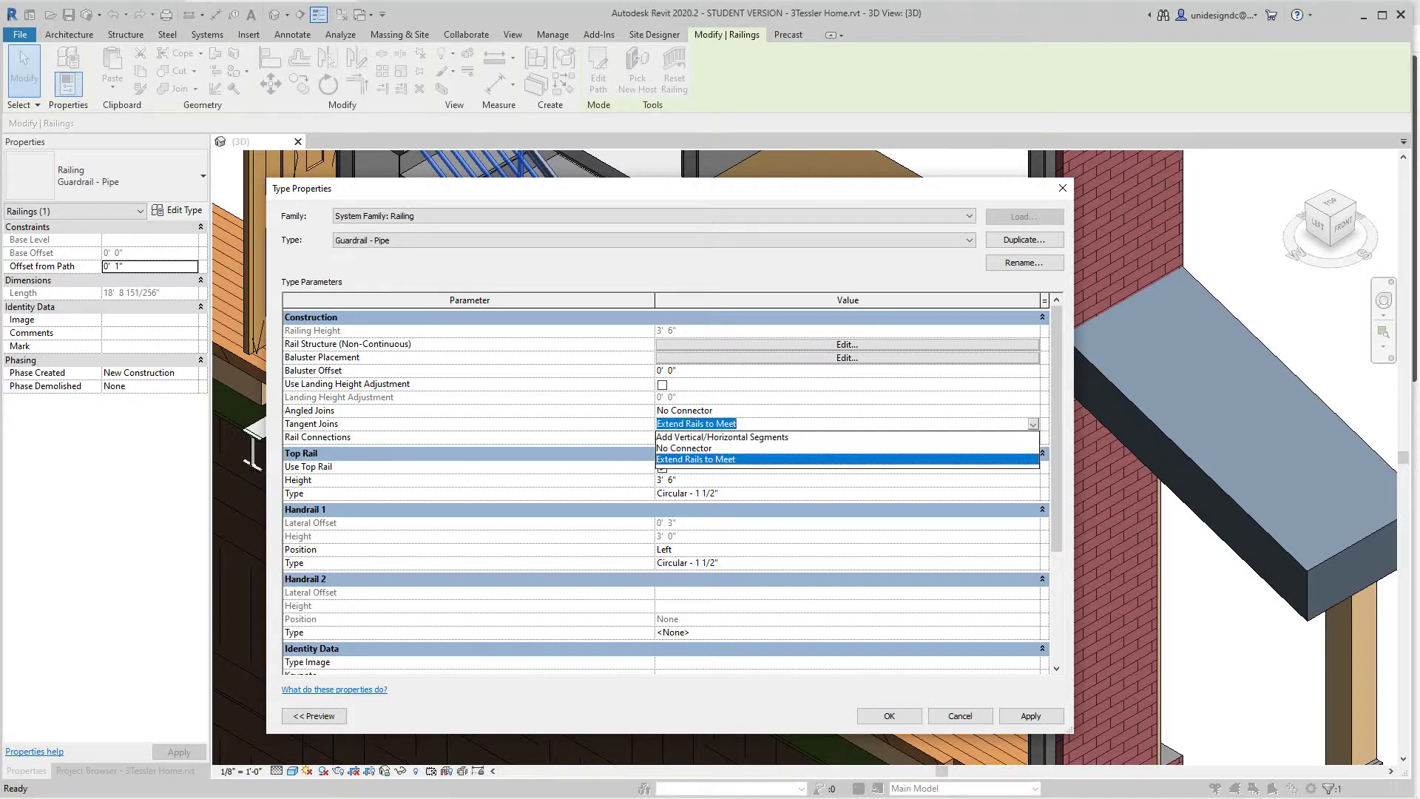
pyautogui.press('Up')
pyautogui.press('Return')
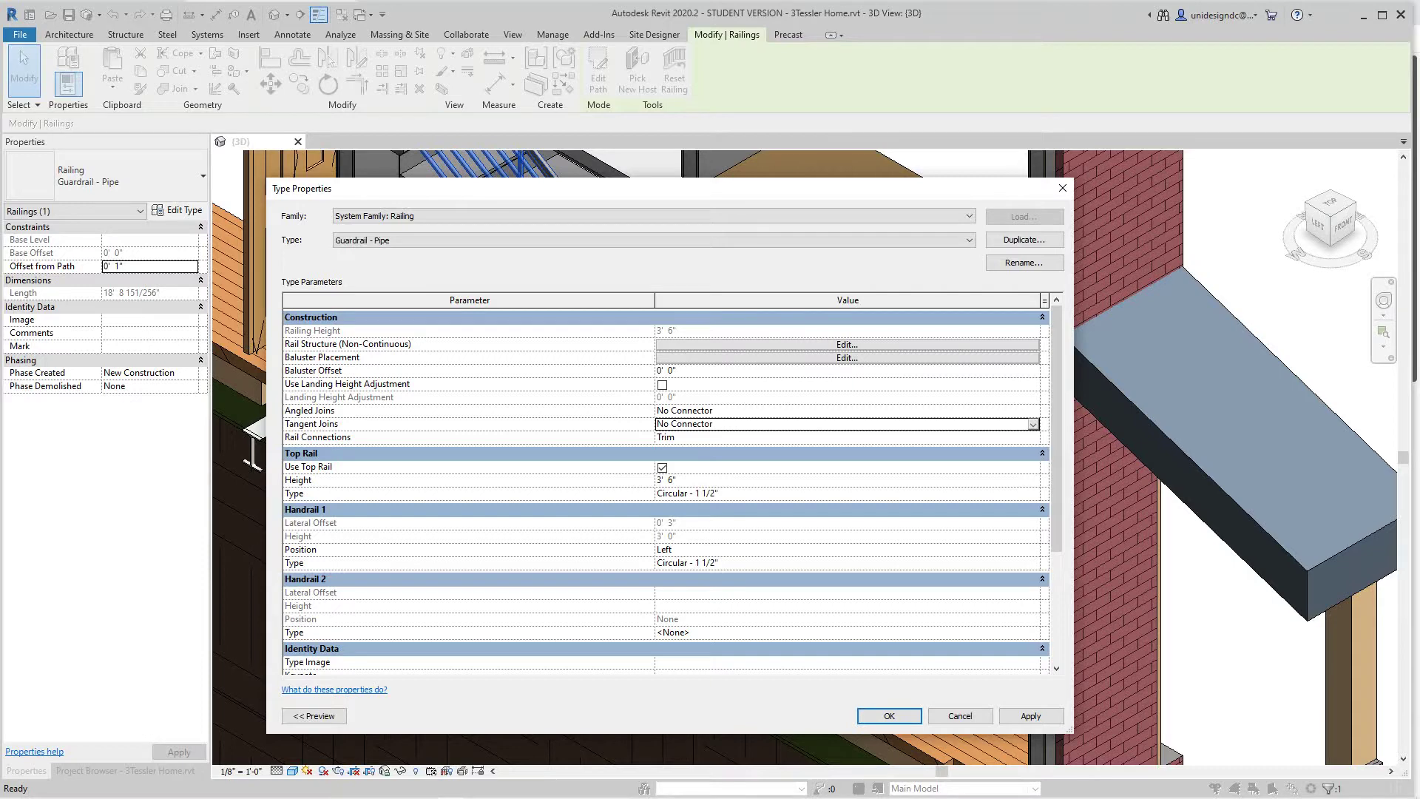
# Step: Review the Angled Joins options and set Tangent Joins to Extend Rails to Meet again
pyautogui.click(1033, 411)
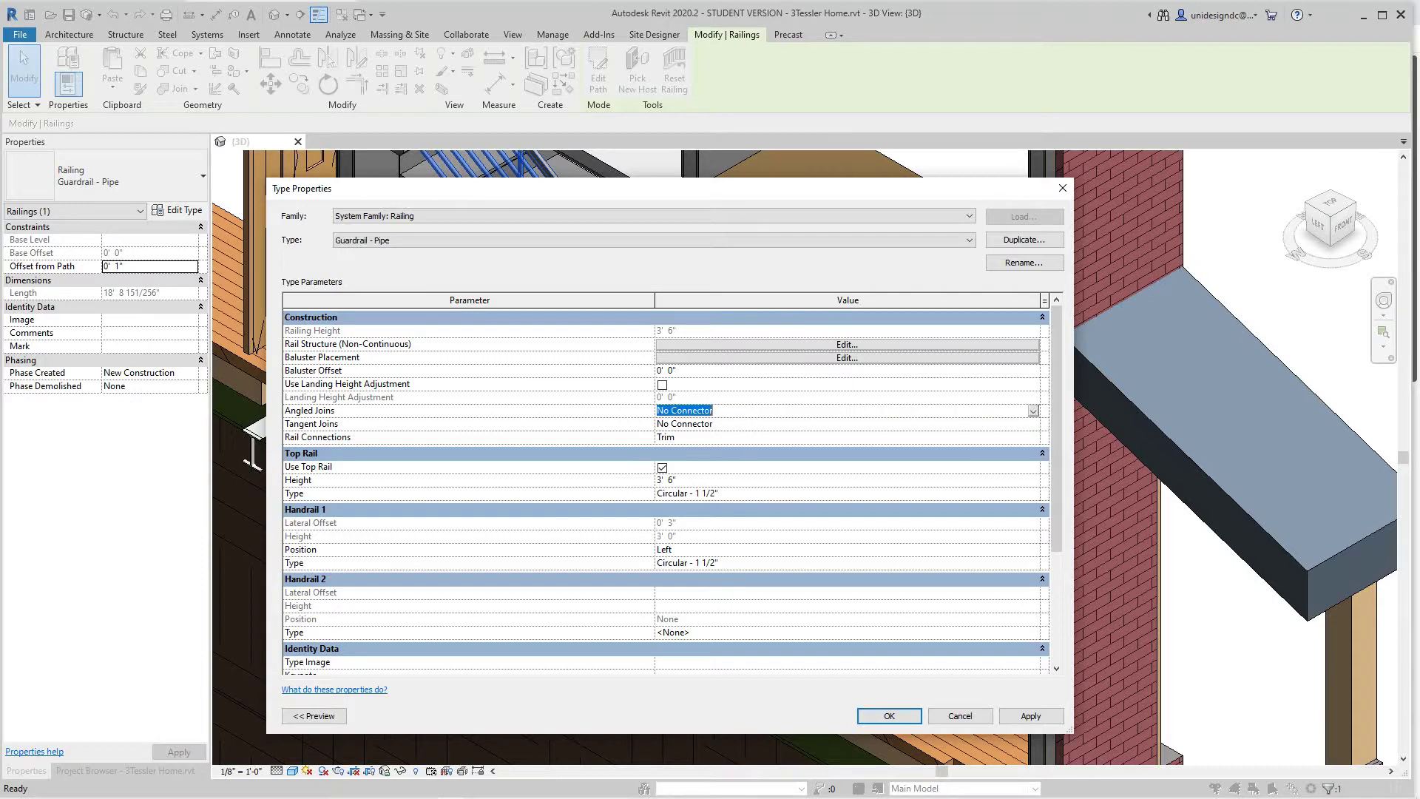
pyautogui.click(1033, 410)
pyautogui.click(1033, 411)
pyautogui.click(1033, 424)
pyautogui.click(1033, 424)
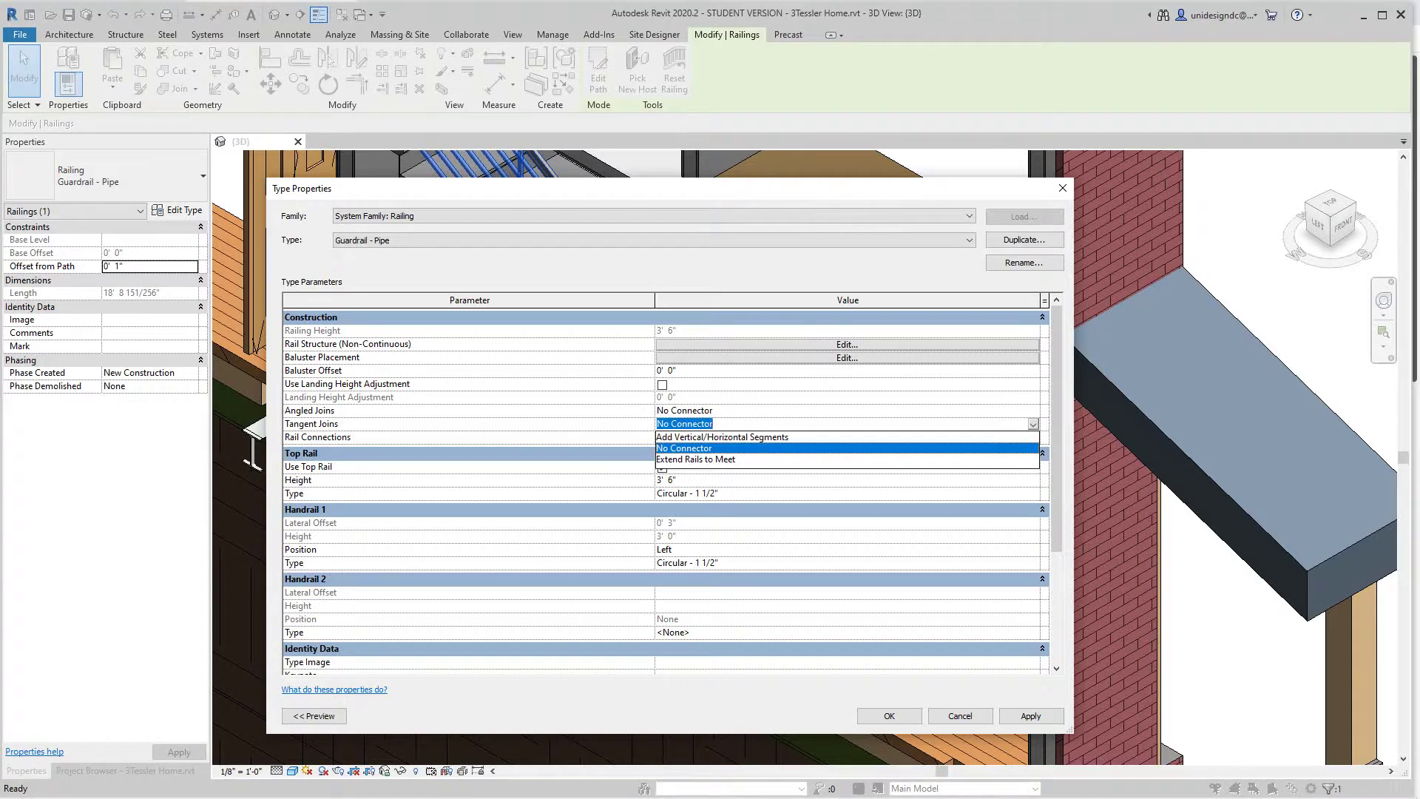
pyautogui.click(847, 459)
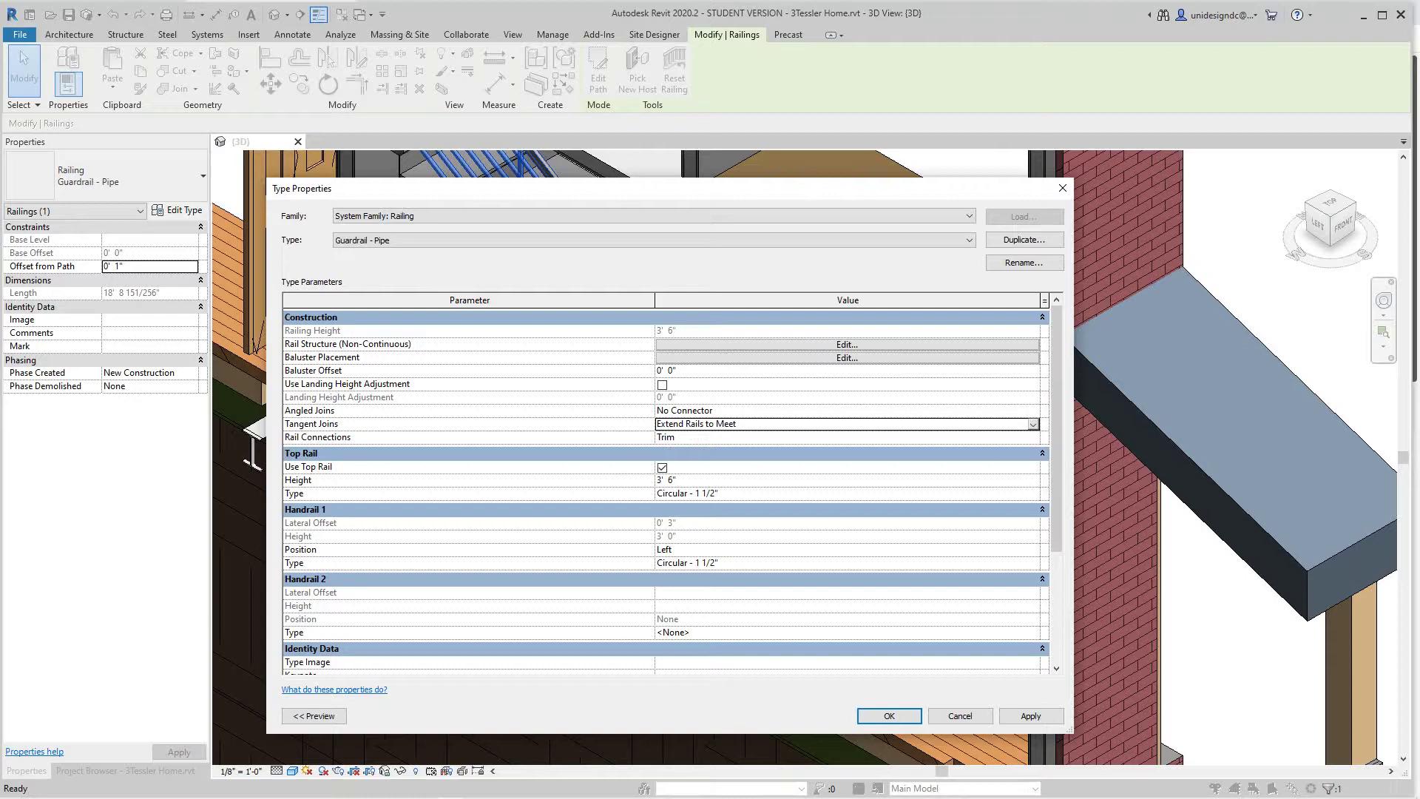
pyautogui.click(1033, 411)
pyautogui.click(1033, 411)
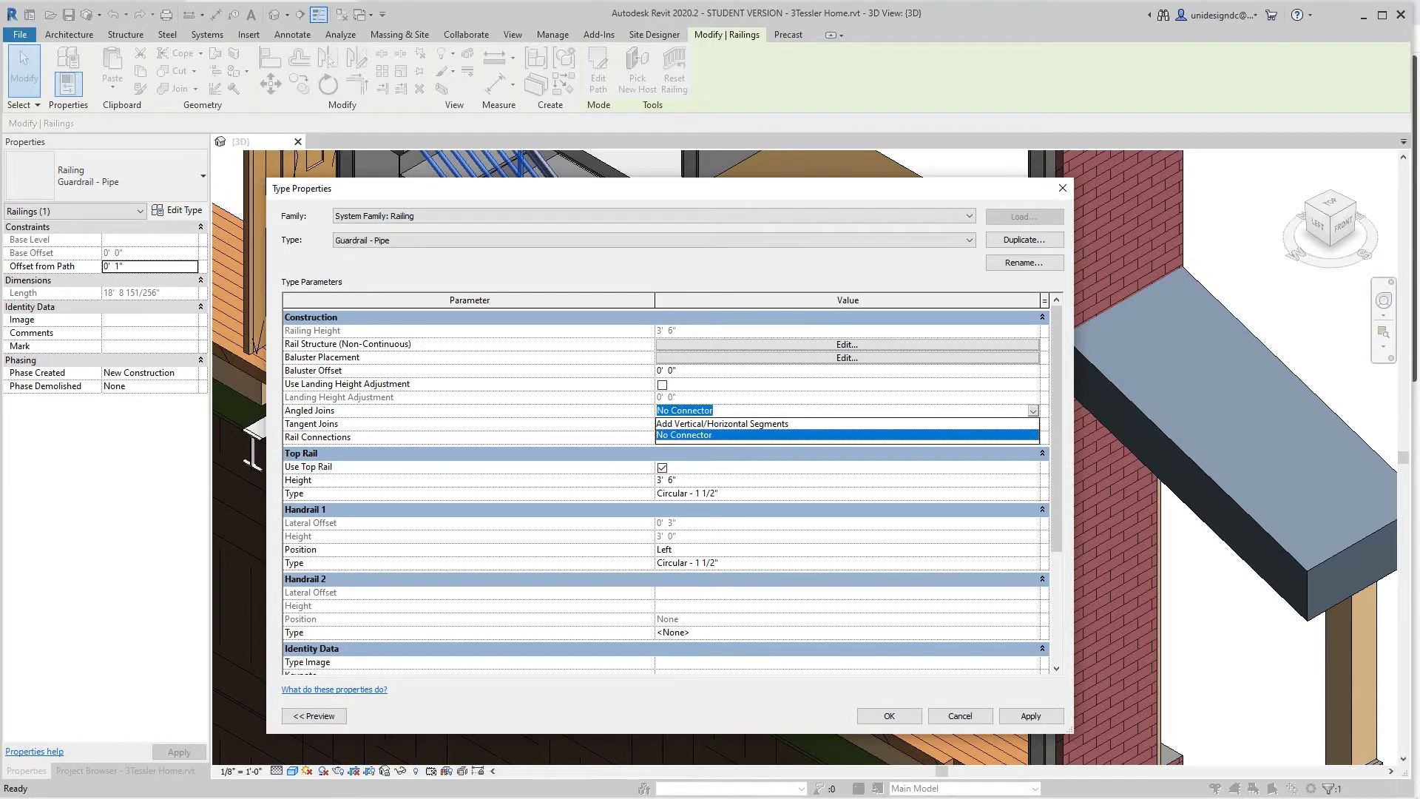
pyautogui.press('Return')
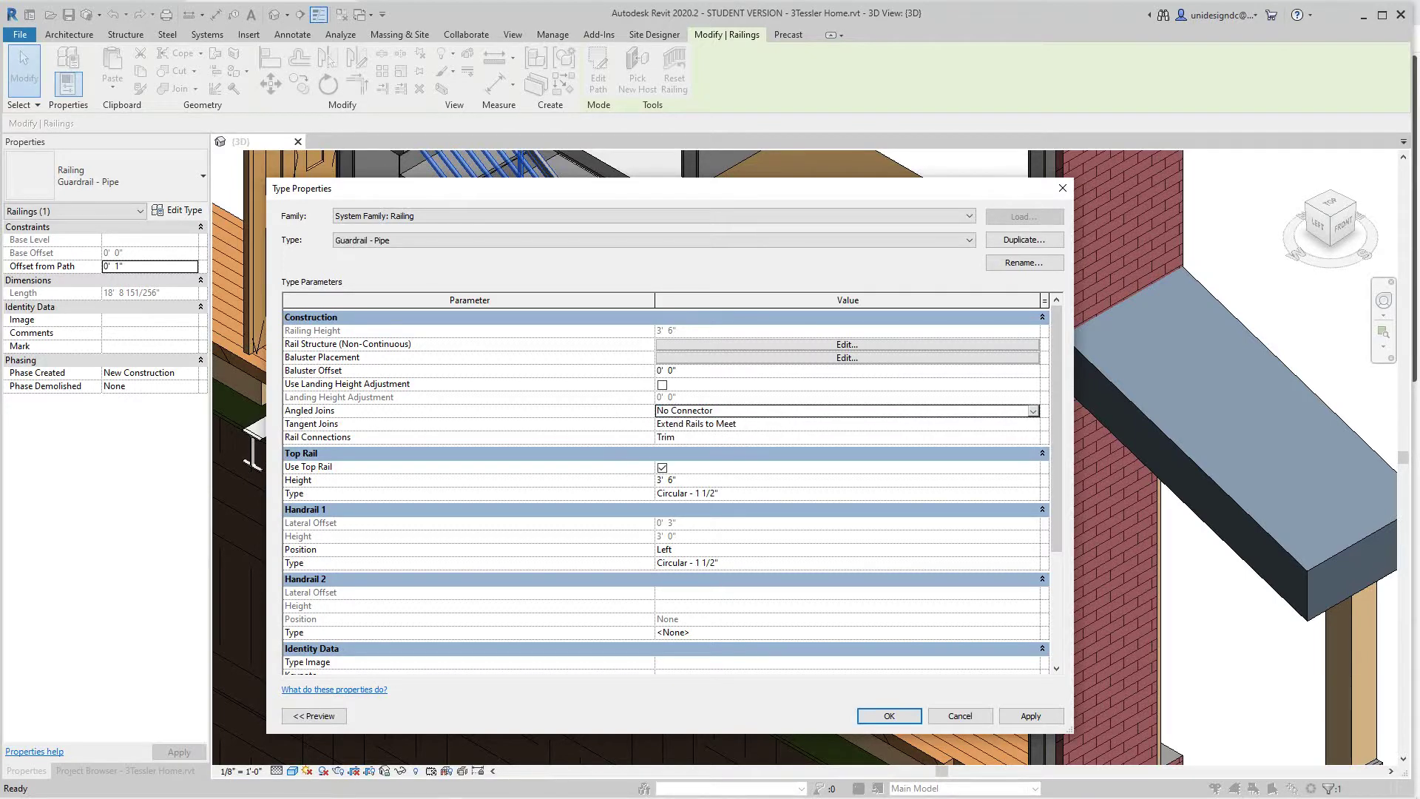
# Step: Set Tangent Joins to No Connector and apply the changes to the Guardrail - Pipe type
pyautogui.click(1033, 423)
pyautogui.click(847, 448)
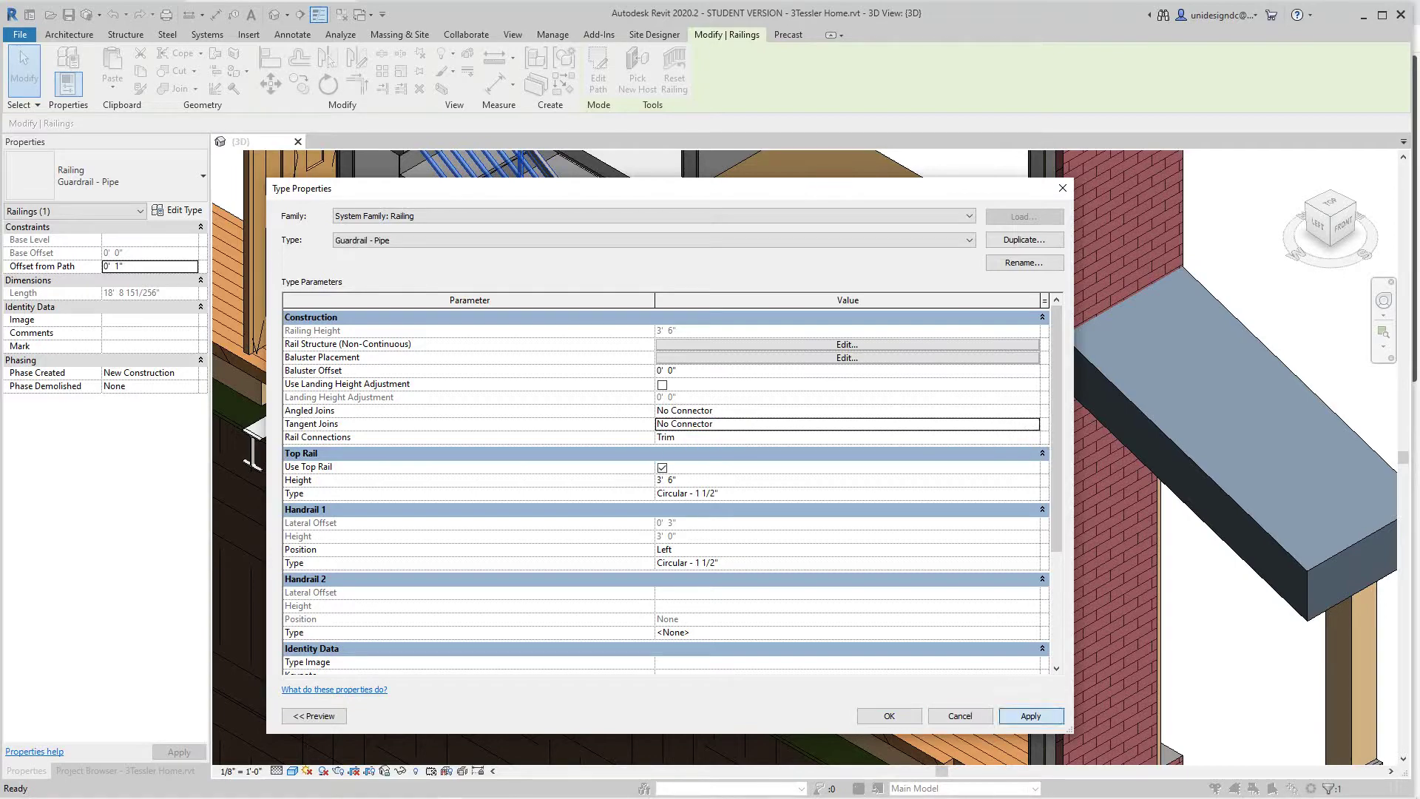
pyautogui.click(1031, 716)
pyautogui.click(888, 716)
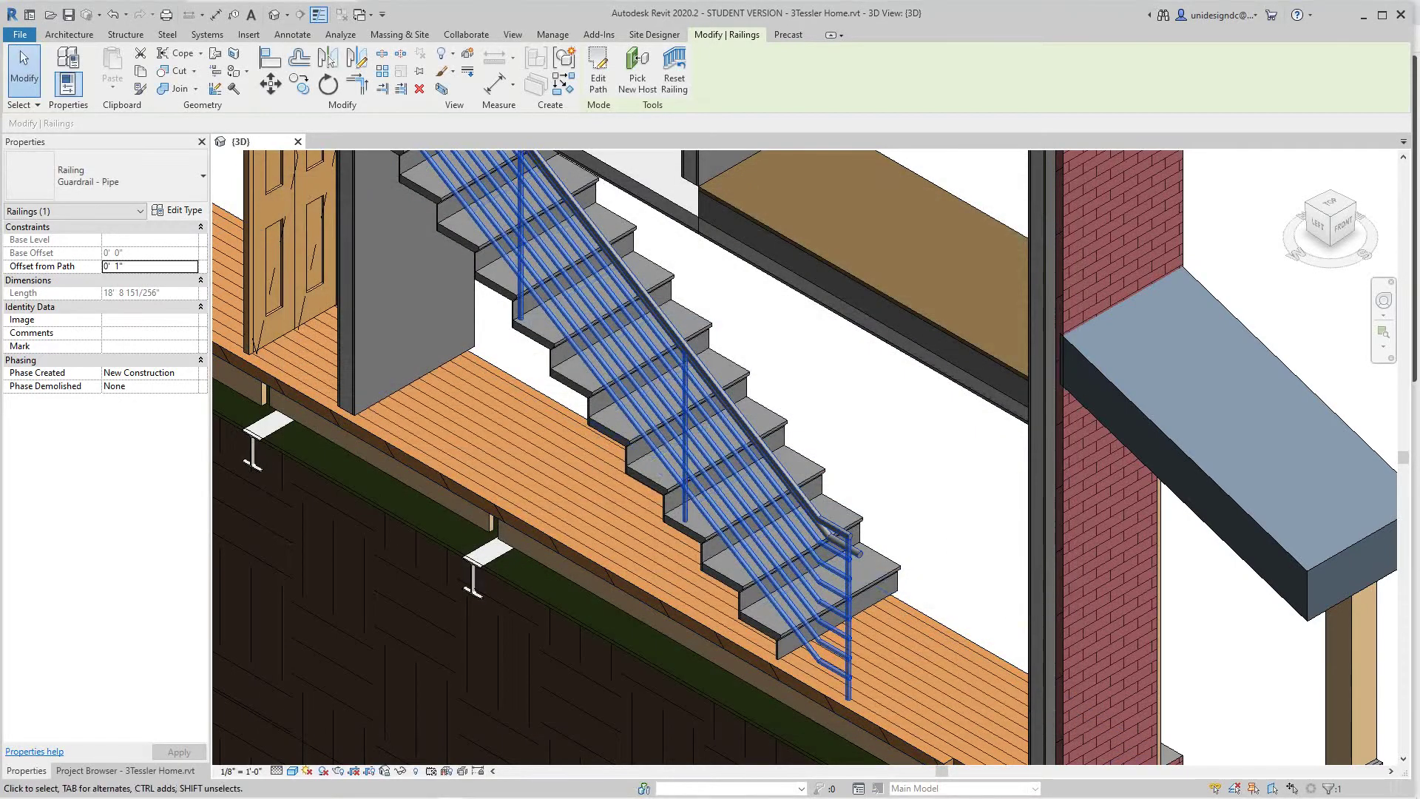
# Step: Deselect the guardrail and examine how its rails join at the foot of the stair
pyautogui.scroll(5, 954, 444)
pyautogui.scroll(2, 954, 443)
pyautogui.moveTo(954, 444); pyautogui.dragTo(1023, 420, button='middle')
pyautogui.scroll(1, 1034, 286)
pyautogui.scroll(-2, 997, 395)
pyautogui.press('Escape')
pyautogui.scroll(5, 930, 485)
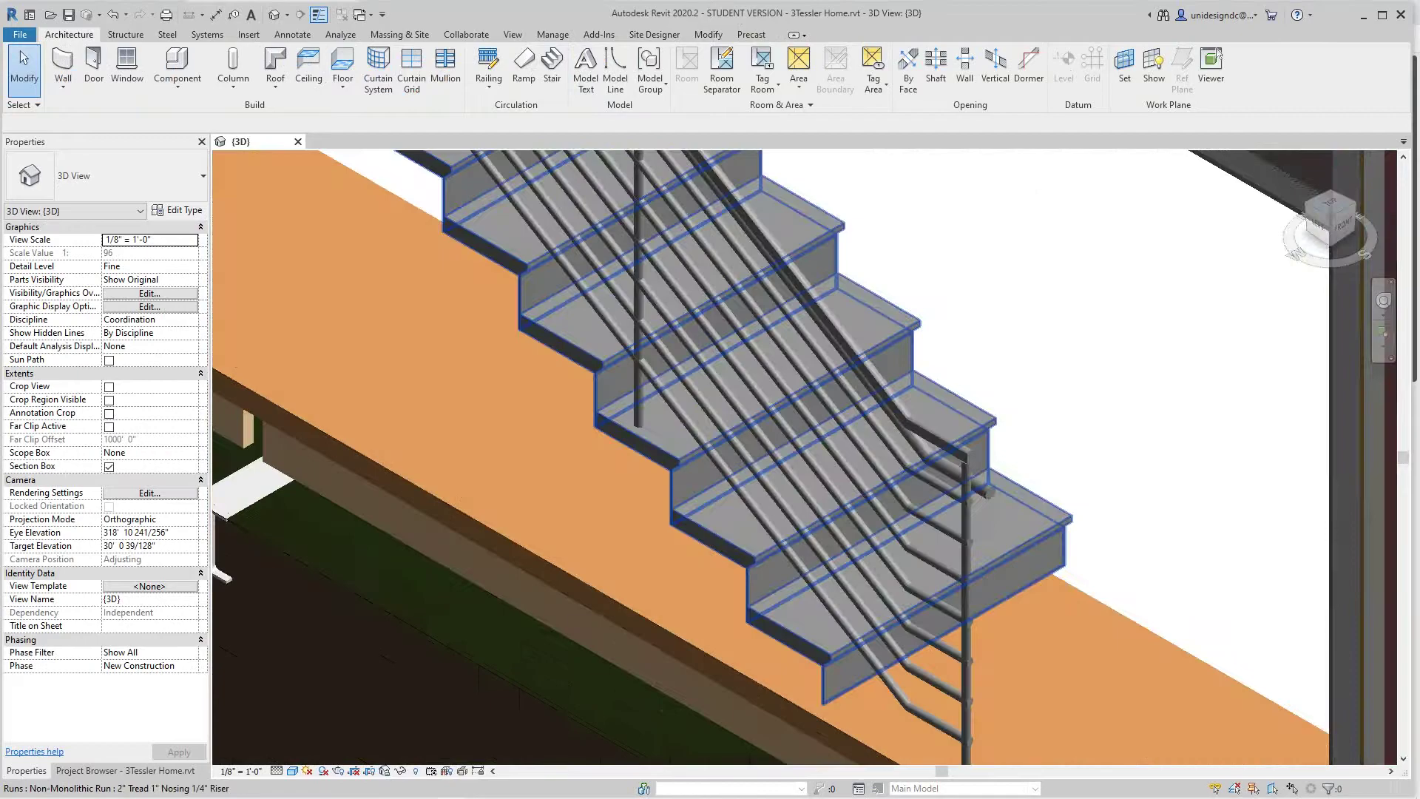
pyautogui.scroll(-3, 930, 485)
pyautogui.moveTo(931, 485); pyautogui.dragTo(961, 562, button='middle')
pyautogui.scroll(-2, 948, 559)
pyautogui.scroll(1, 880, 466)
pyautogui.scroll(3, 976, 552)
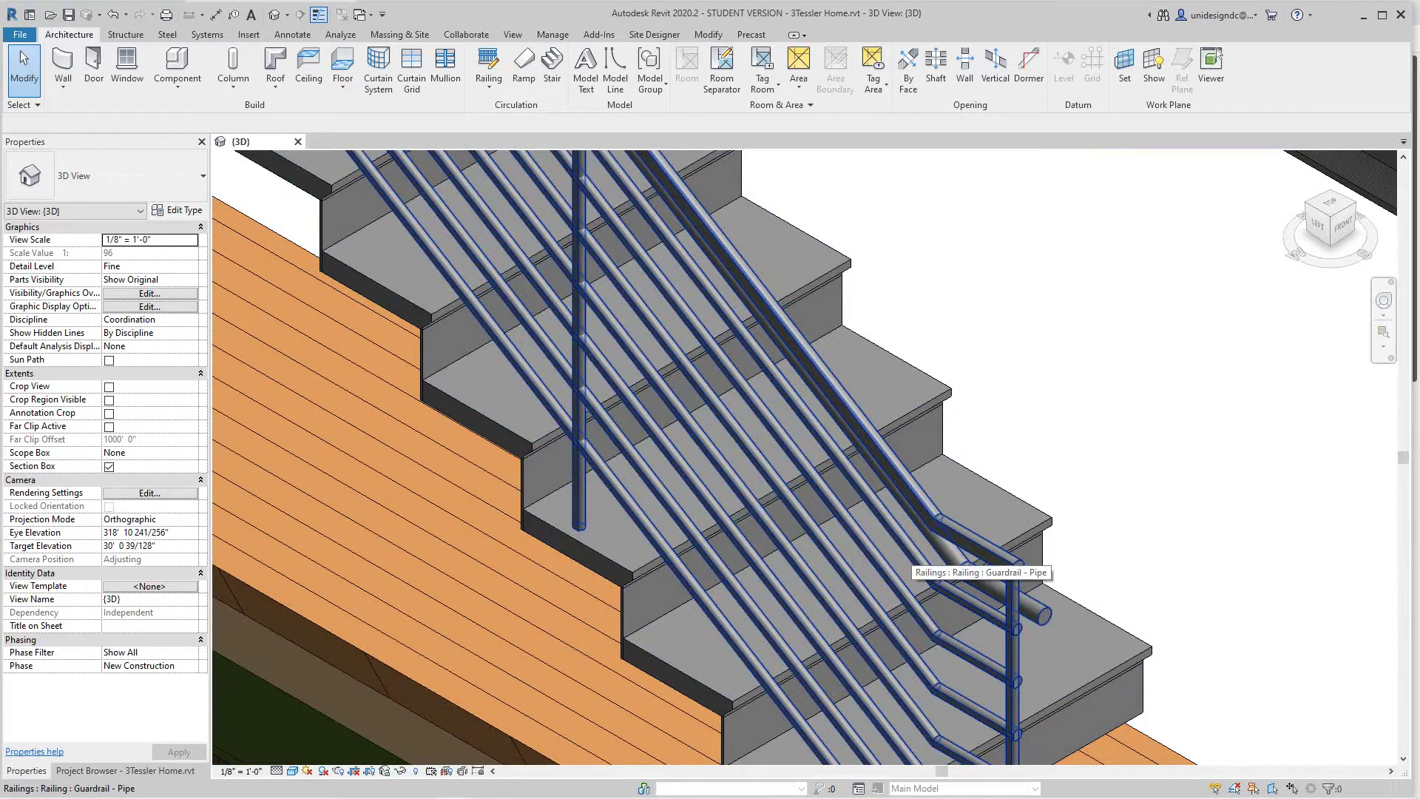
# Step: Select only the guardrail's top rail and view it from a lower angle
pyautogui.press('Tab')
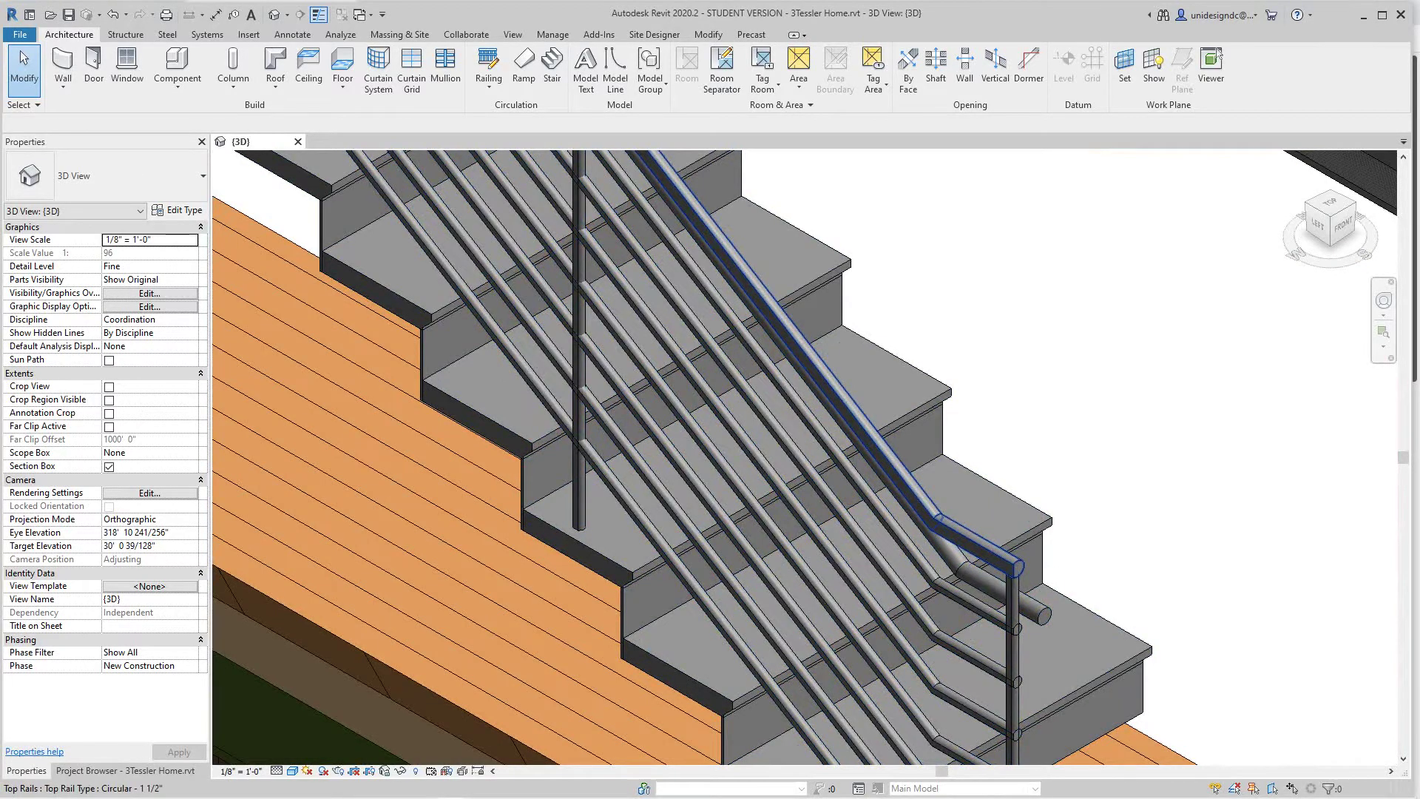
pyautogui.click(925, 509)
pyautogui.scroll(-2, 1017, 418)
pyautogui.moveTo(1017, 418); pyautogui.dragTo(1013, 447, button='middle')
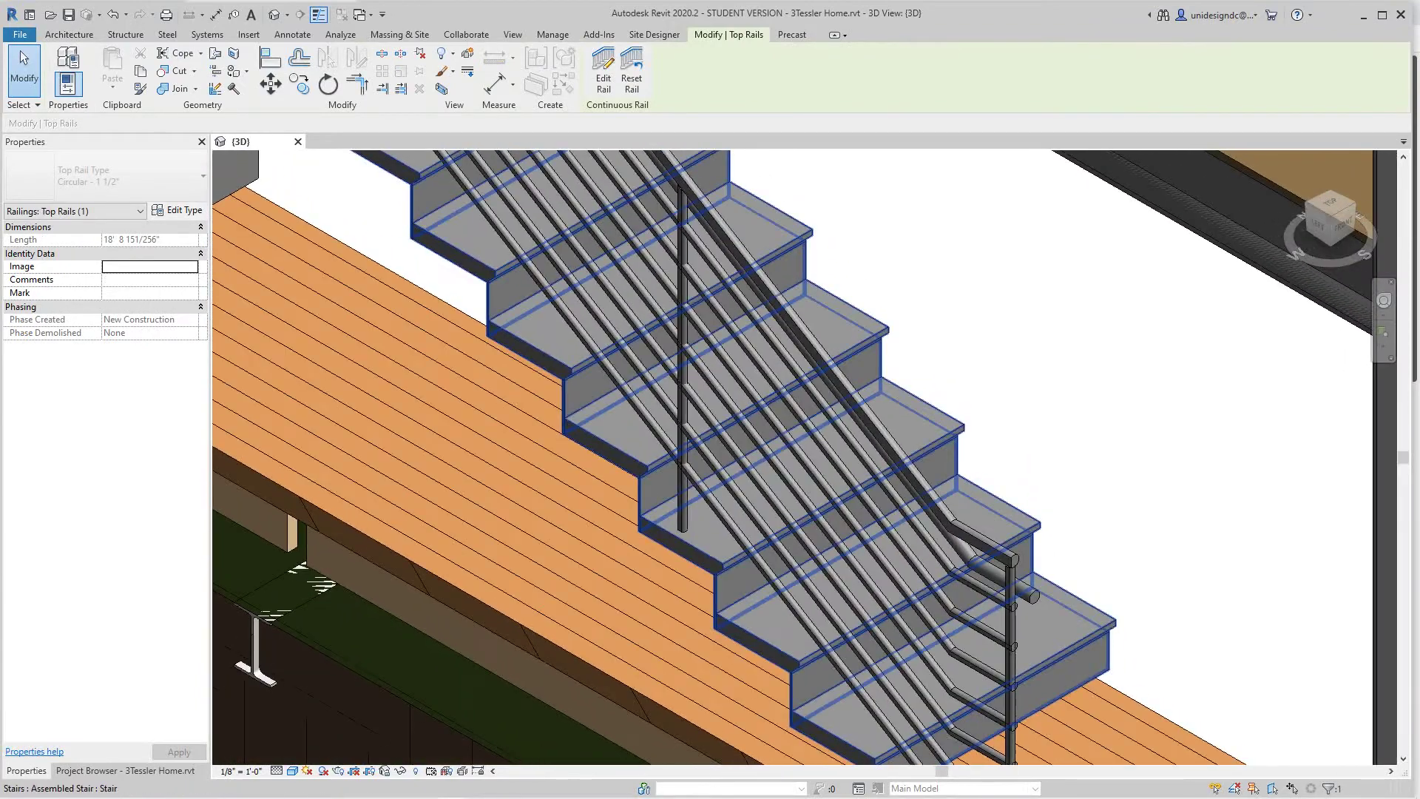
pyautogui.keyDown('shift'); pyautogui.moveTo(936, 547); pyautogui.dragTo(834, 241, button='middle'); pyautogui.keyUp('shift')
pyautogui.scroll(3, 553, 216)
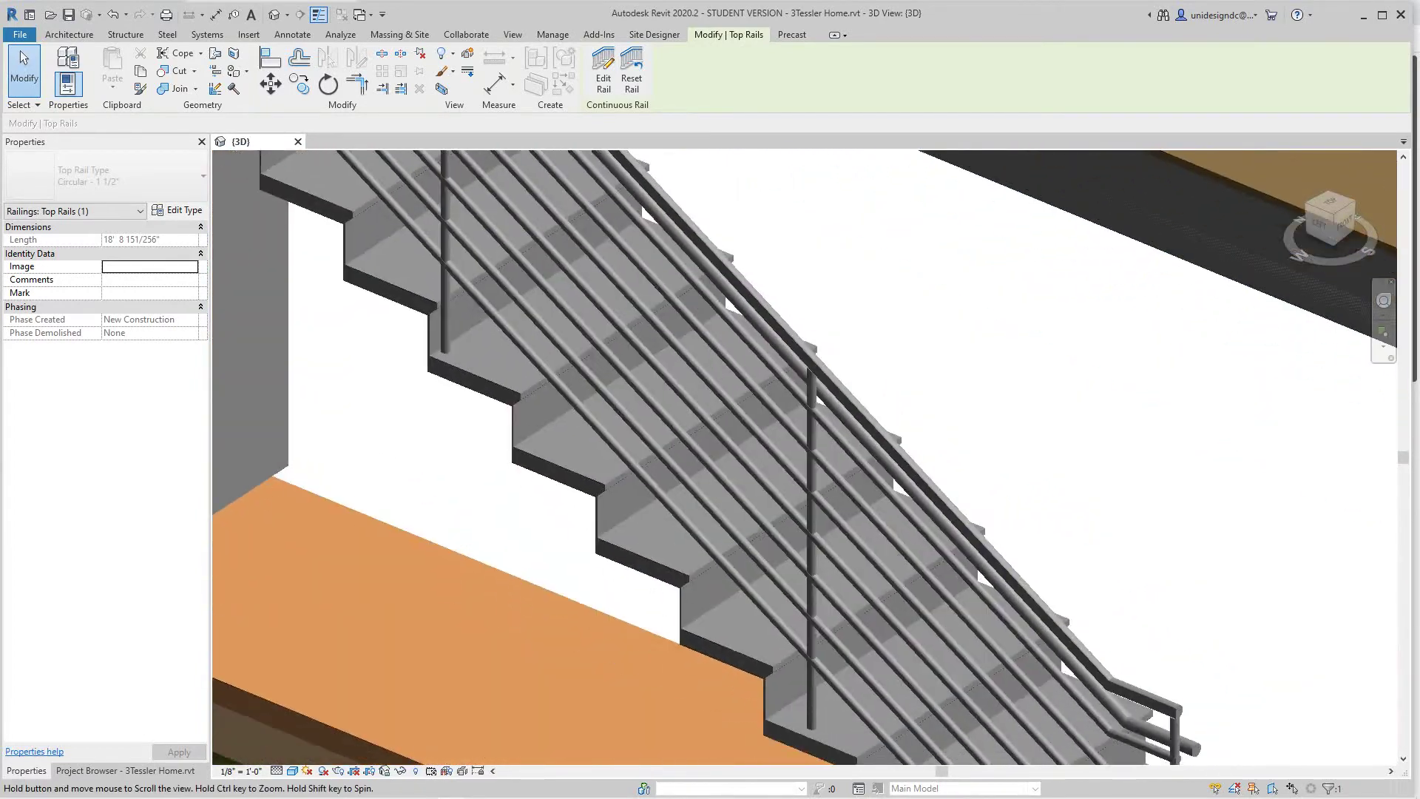
# Step: Select the Circular - 1 1/2" top rail at the foot of the stair instead of the whole railing
pyautogui.moveTo(1148, 640); pyautogui.dragTo(1065, 520, button='middle')
pyautogui.scroll(1, 1065, 520)
pyautogui.click(1062, 522)
pyautogui.scroll(3, 1064, 519)
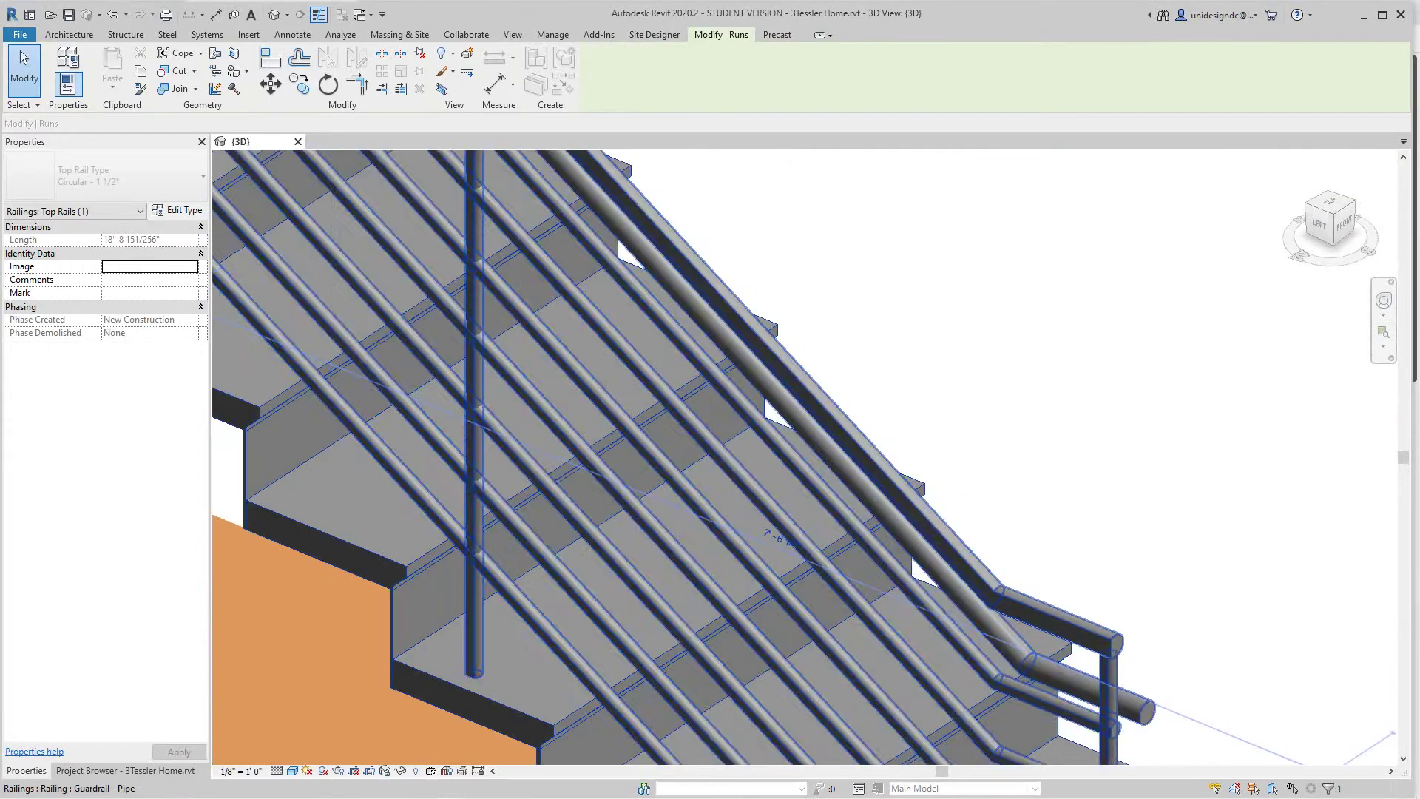
pyautogui.press('Tab')
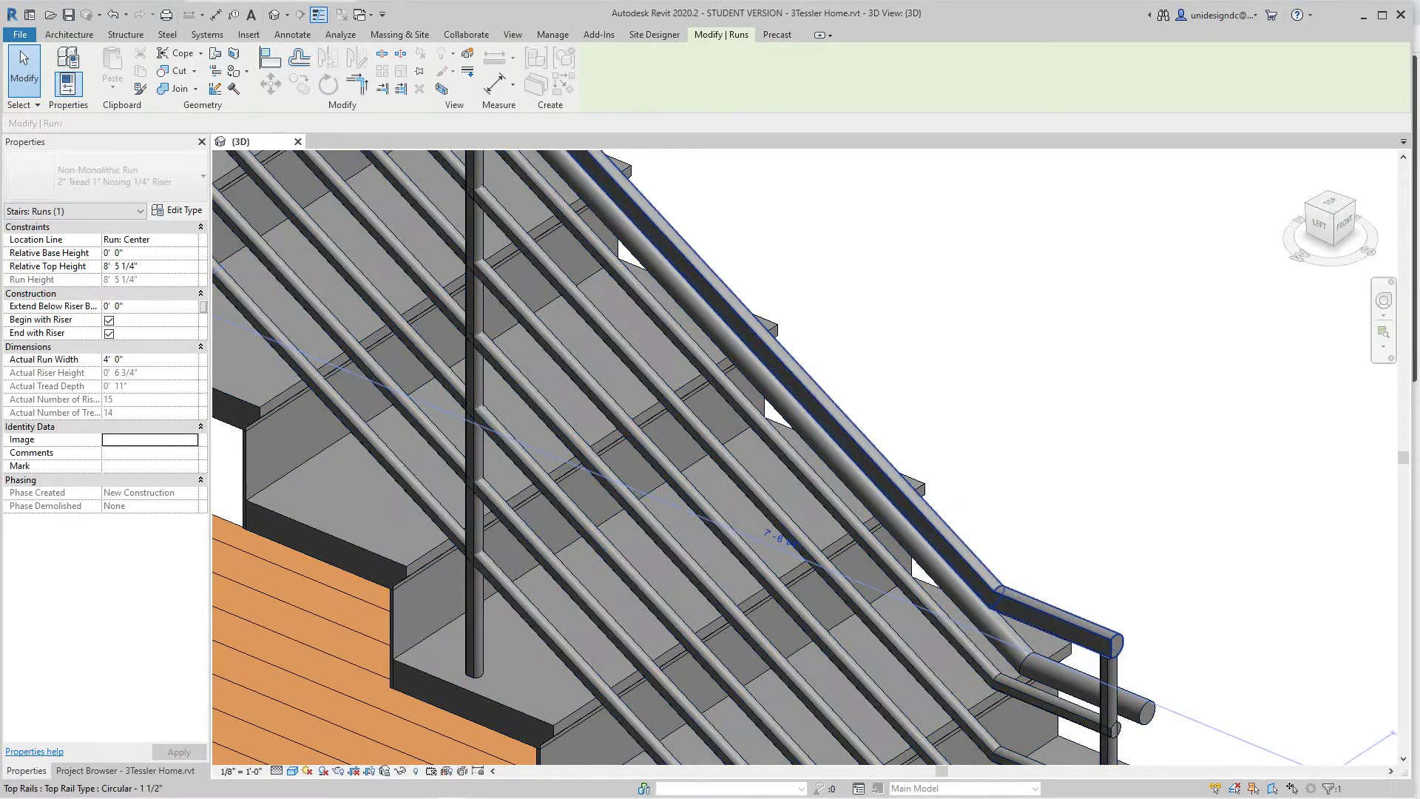
pyautogui.click(1058, 622)
pyautogui.scroll(-2, 984, 426)
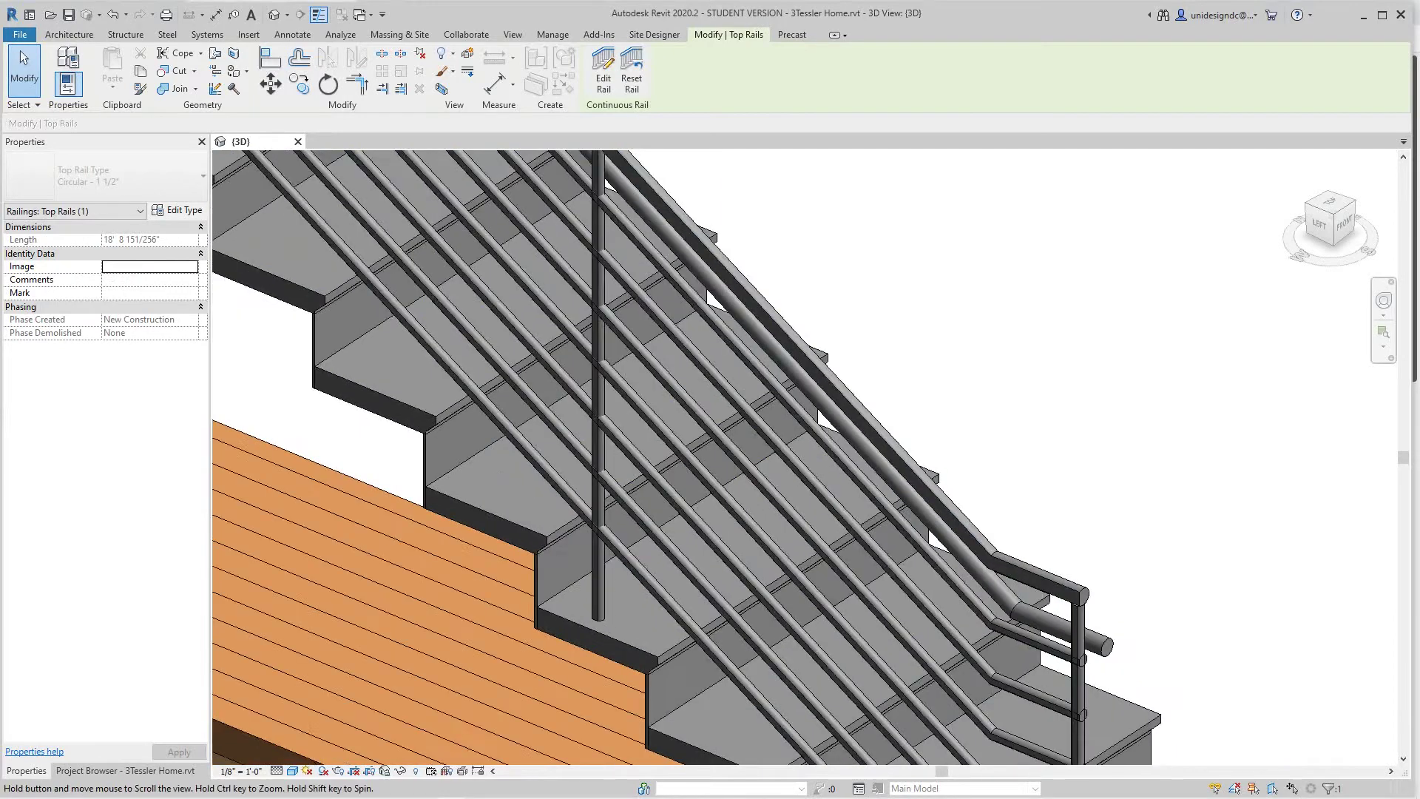
# Step: Examine the selected top rail along the stair, from where it passes the upper floor edge down to its foot
pyautogui.moveTo(928, 339); pyautogui.dragTo(1028, 575, button='middle')
pyautogui.scroll(-4, 1027, 575)
pyautogui.scroll(5, 627, 210)
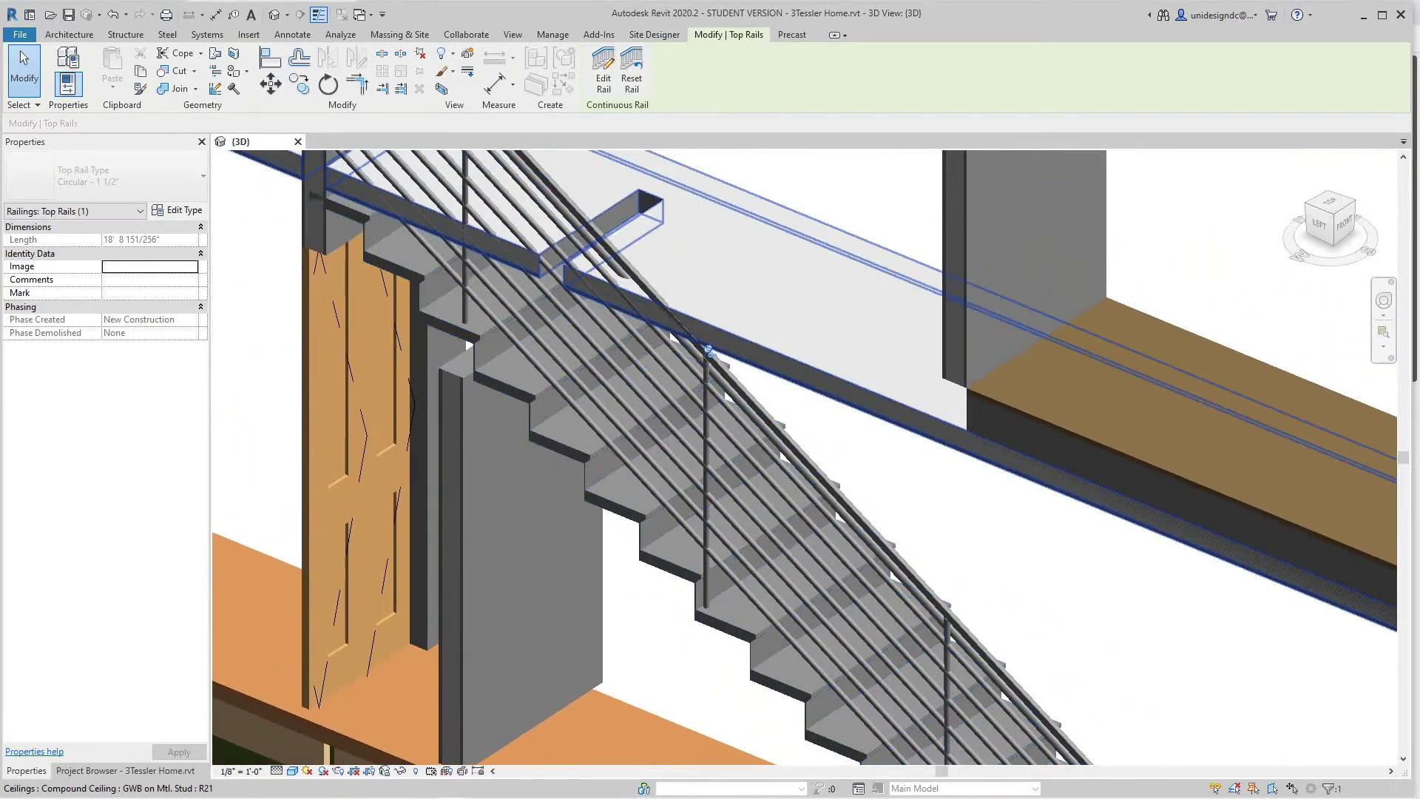
pyautogui.scroll(4, 726, 348)
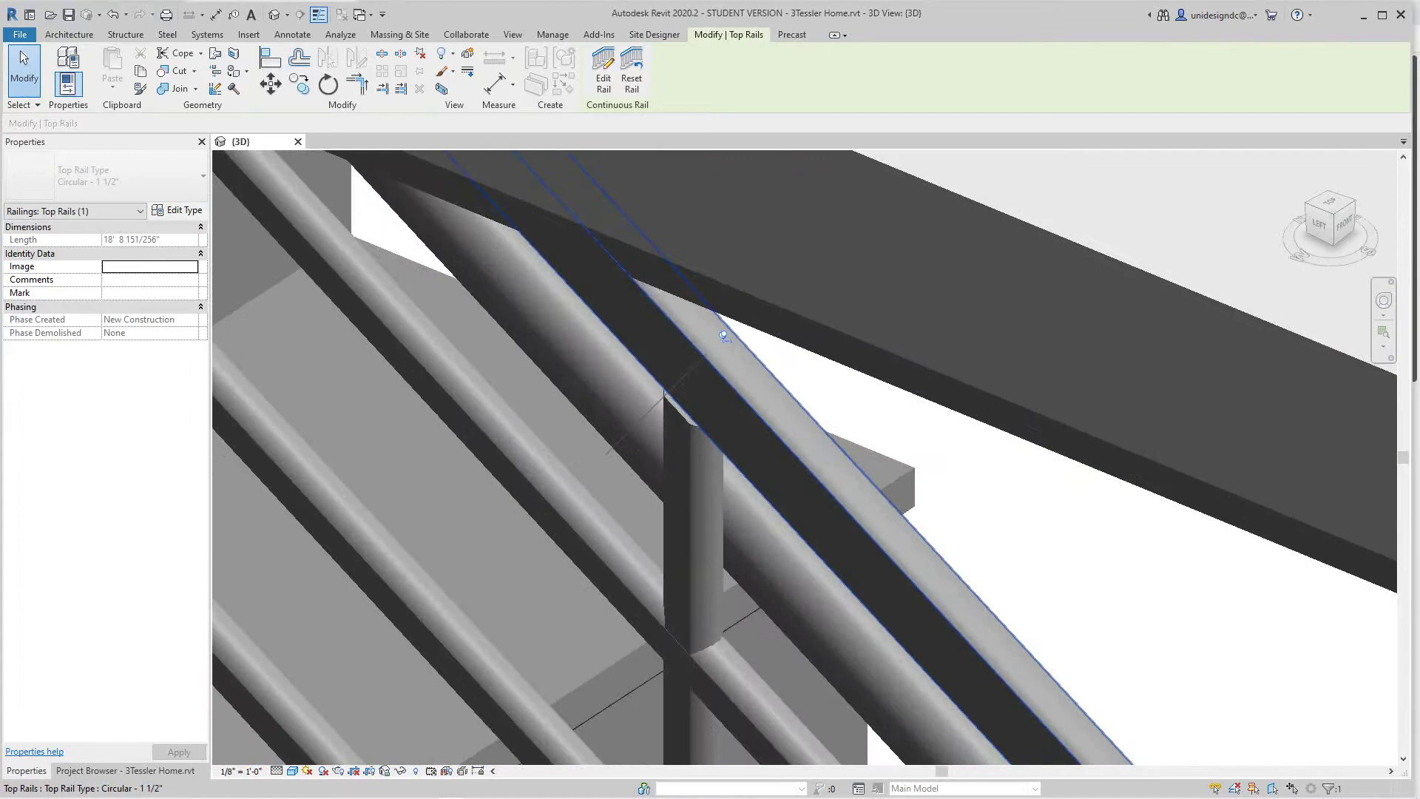
pyautogui.scroll(-3, 723, 336)
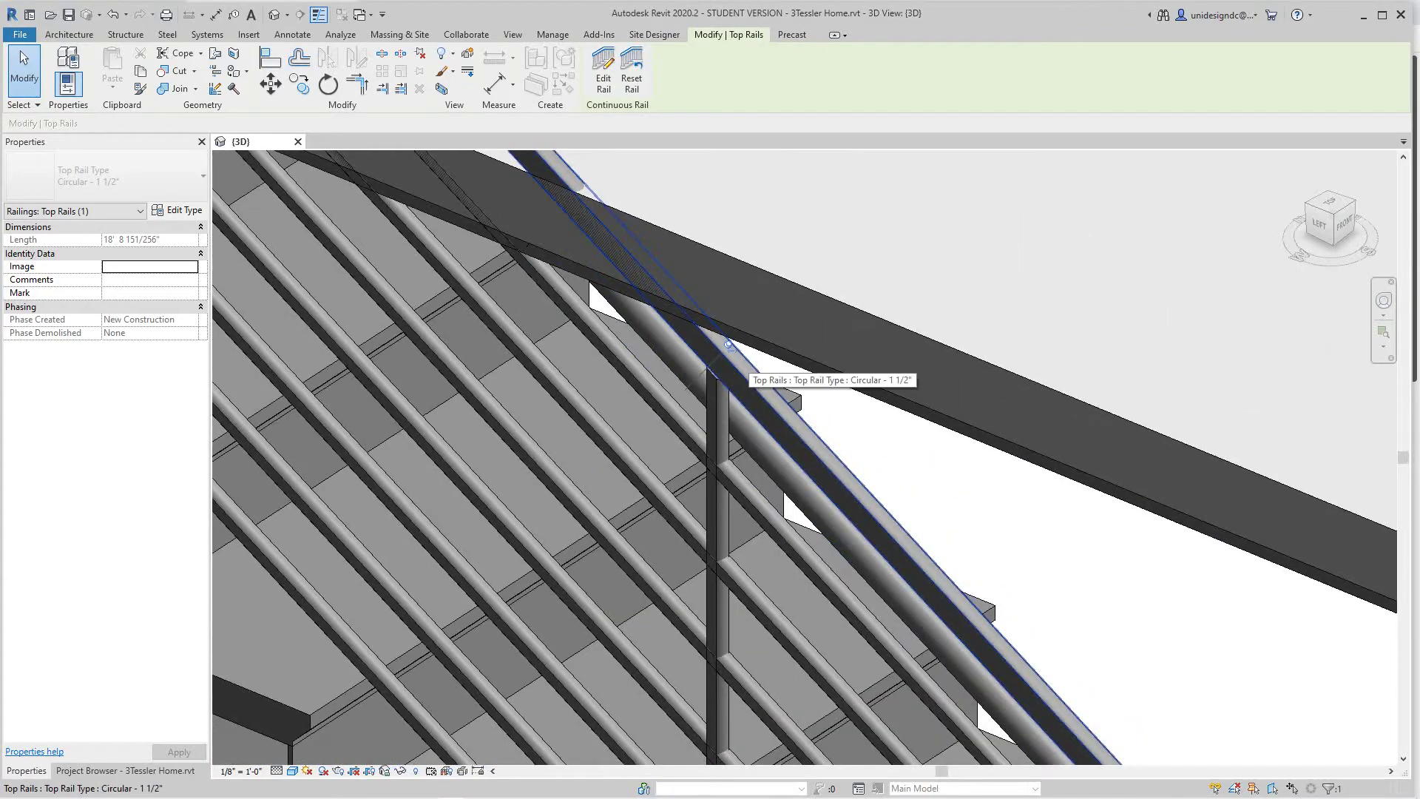
pyautogui.scroll(-3, 739, 369)
pyautogui.scroll(-1, 784, 392)
pyautogui.moveTo(835, 426); pyautogui.dragTo(663, 288, button='middle')
pyautogui.moveTo(798, 558); pyautogui.dragTo(652, 348, button='middle')
pyautogui.scroll(3, 769, 425)
pyautogui.moveTo(857, 444); pyautogui.dragTo(887, 528, button='middle')
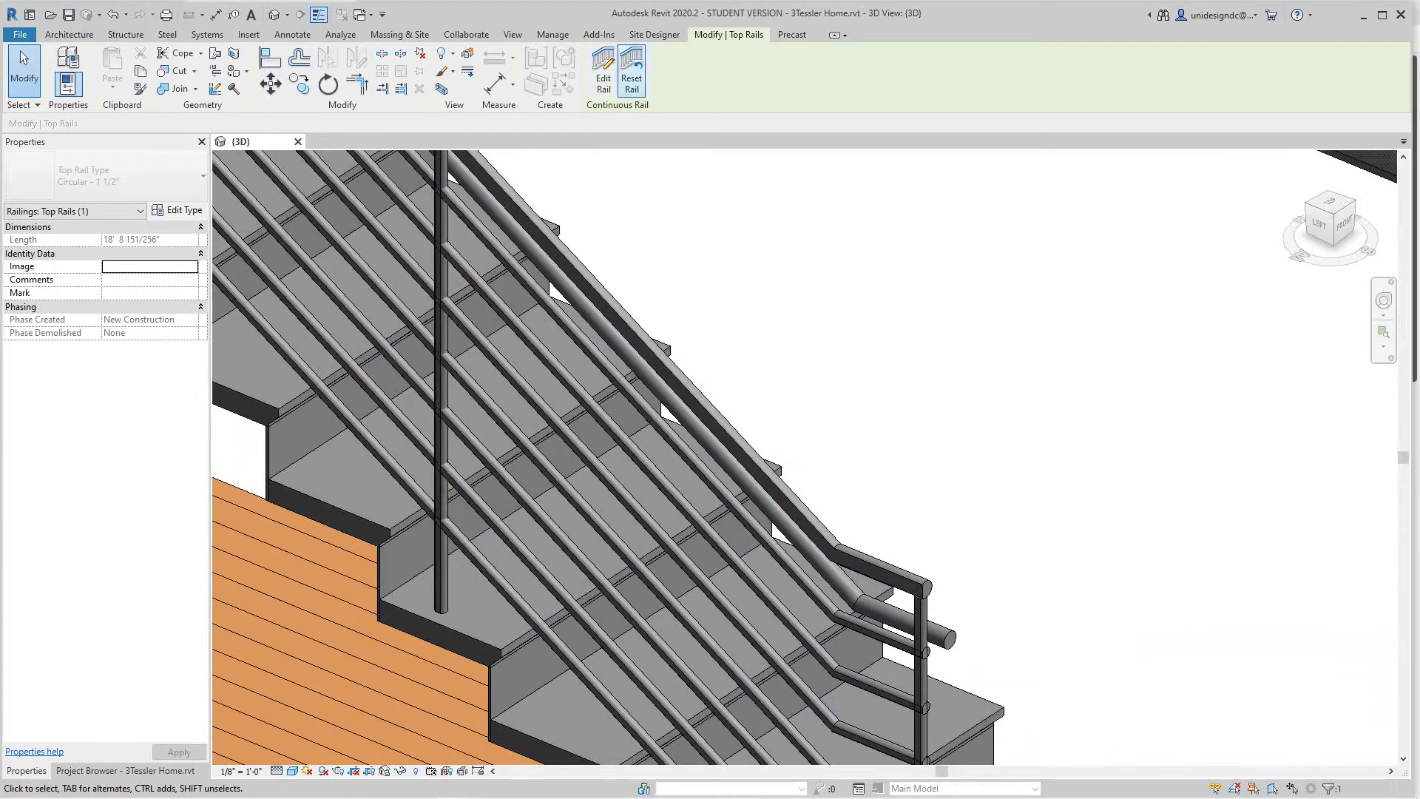
pyautogui.moveTo(851, 533); pyautogui.dragTo(822, 448, button='middle')
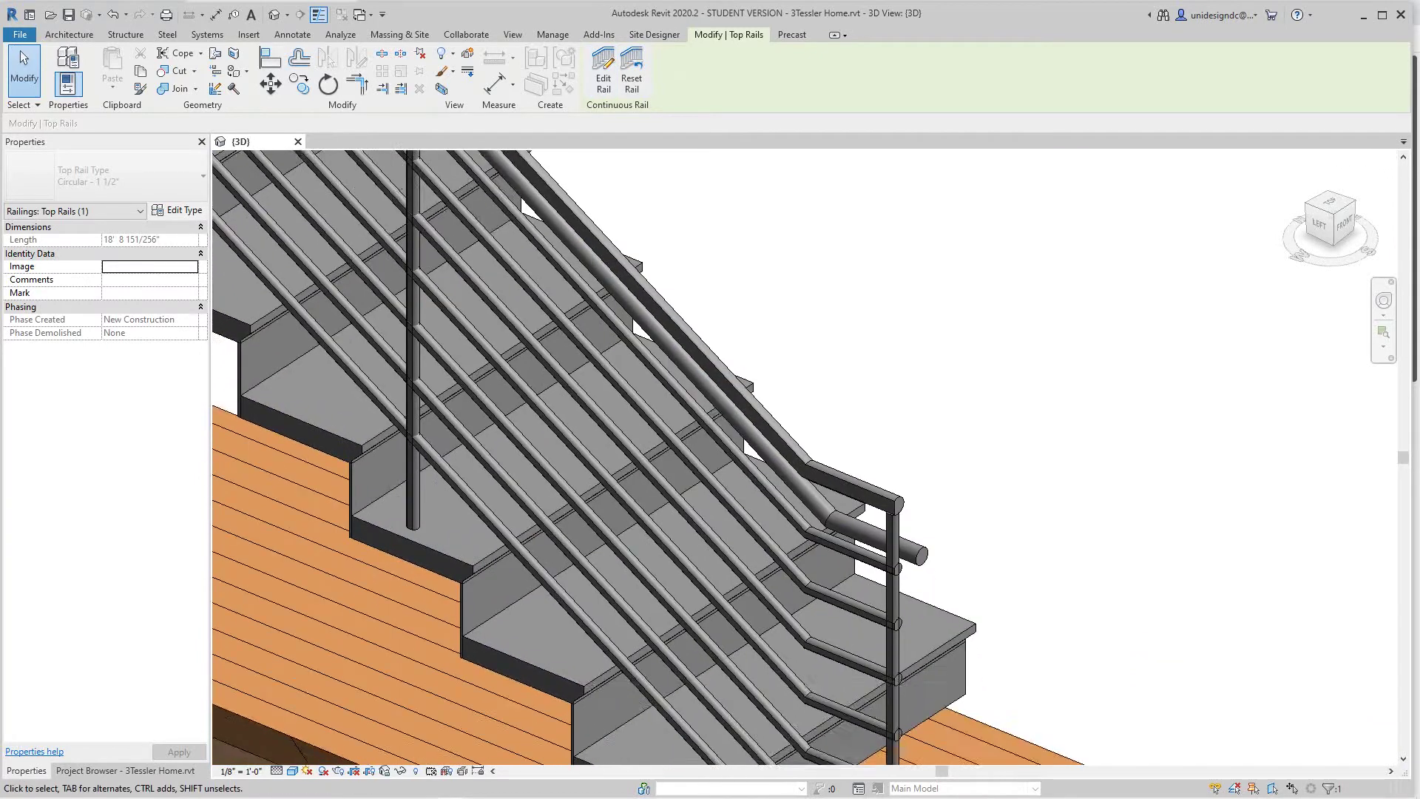
# Step: Open the selected top rail's path for editing and activate Edit Rail Joins
pyautogui.click(603, 74)
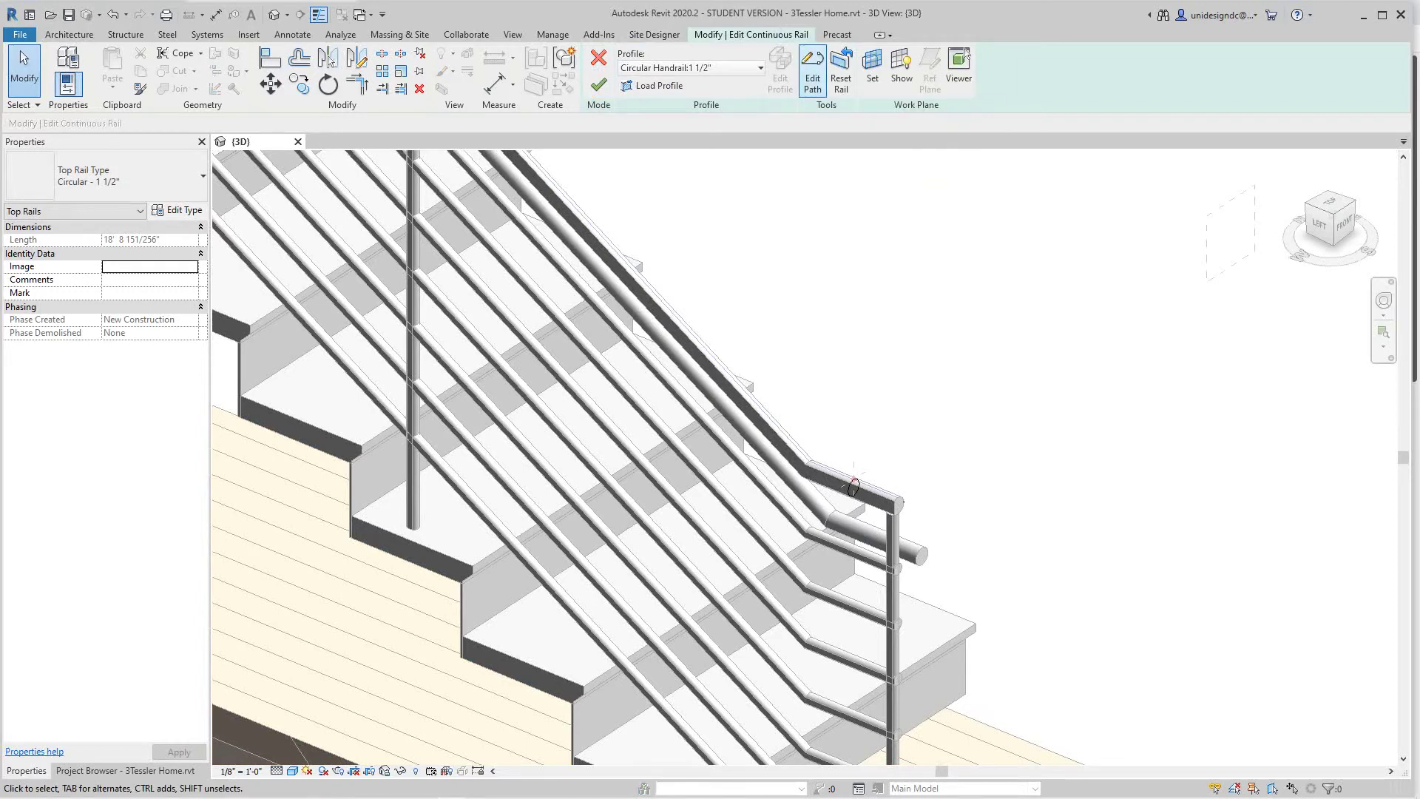
pyautogui.click(812, 70)
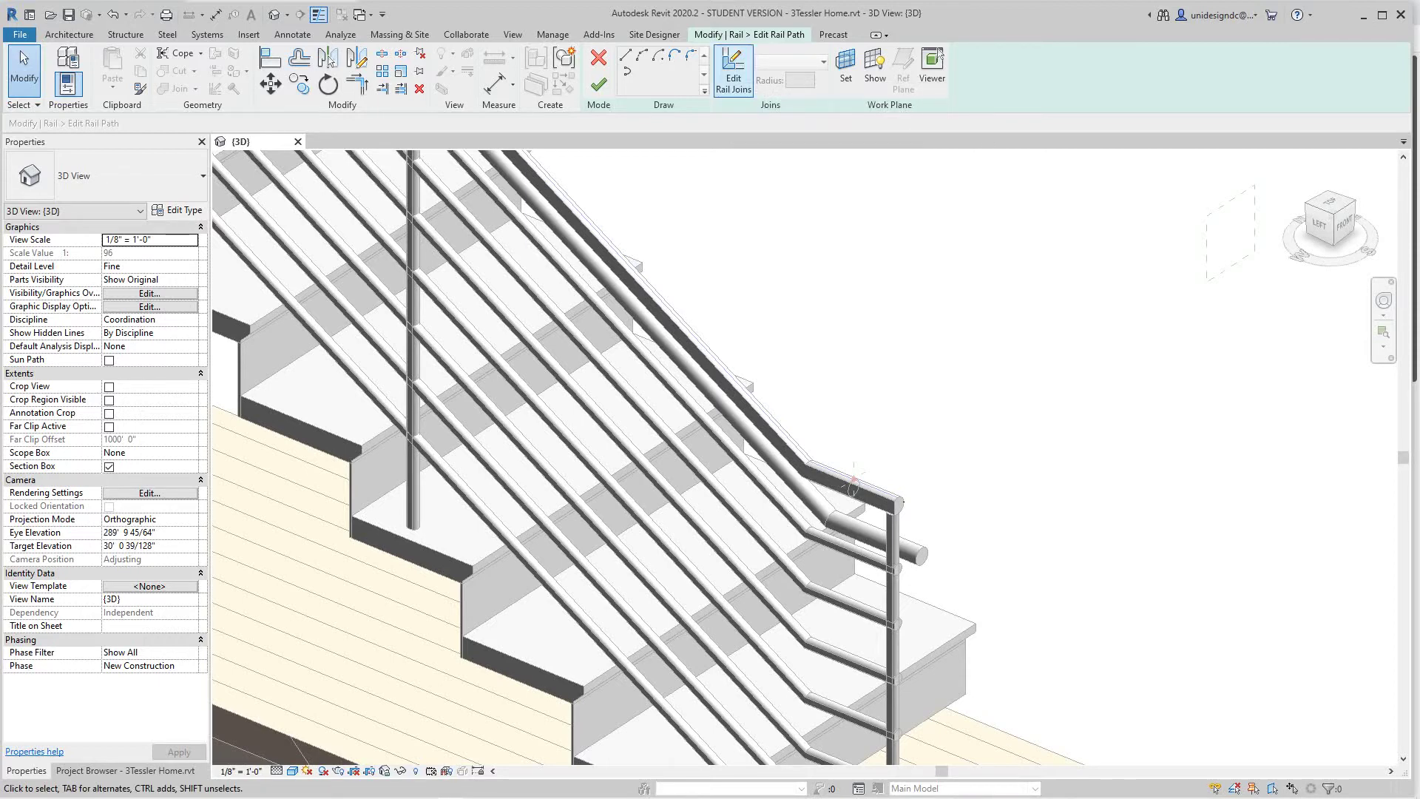
pyautogui.click(733, 70)
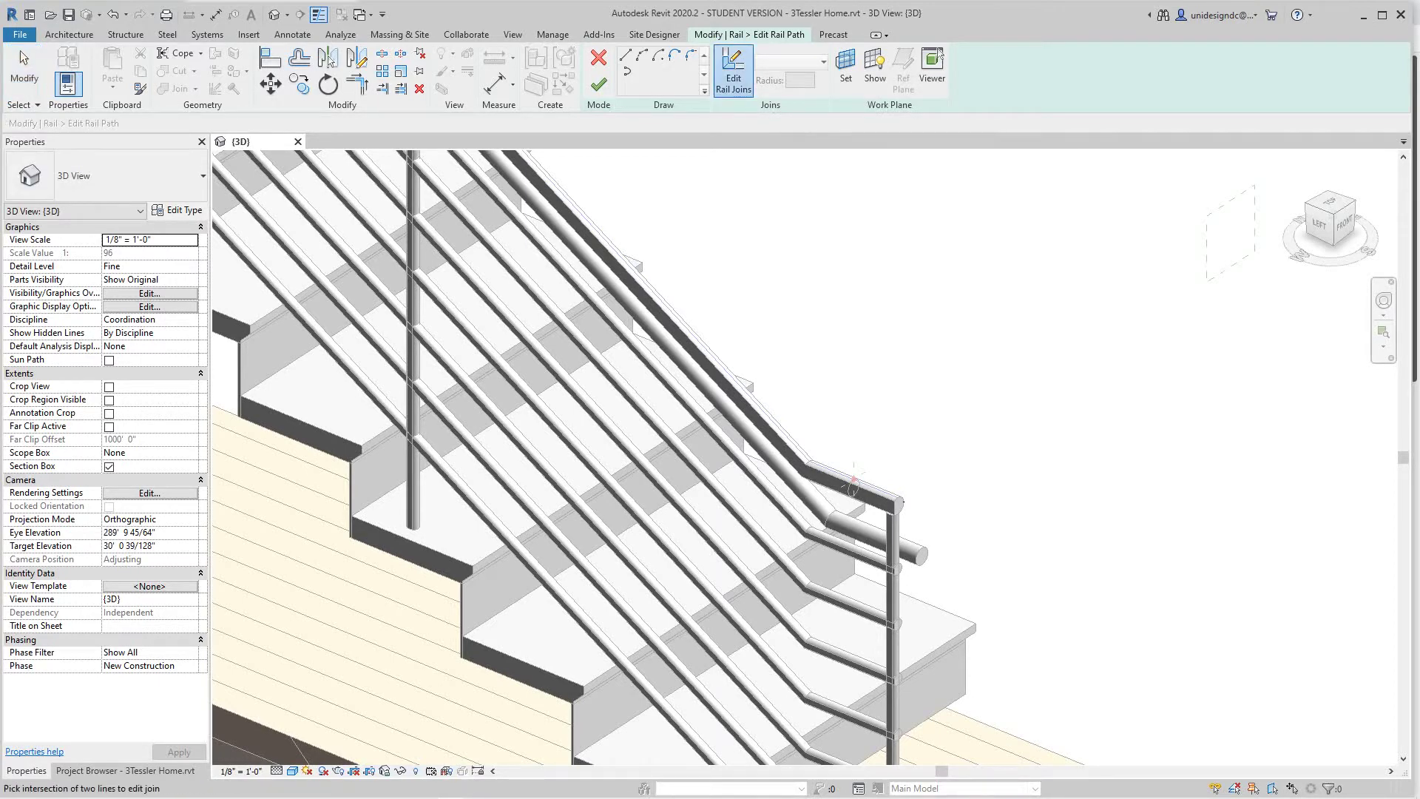
pyautogui.scroll(1, 809, 460)
pyautogui.scroll(2, 809, 461)
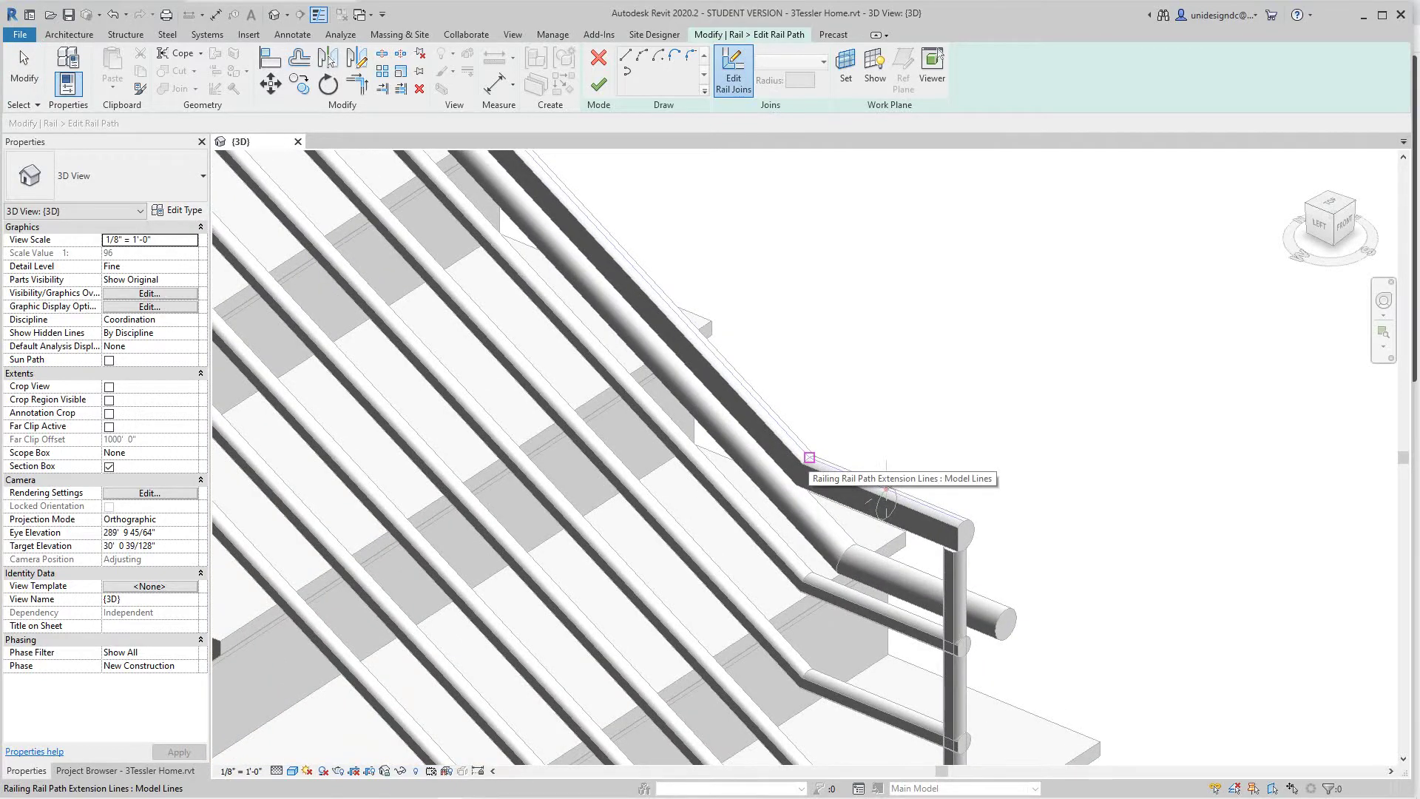
# Step: Apply a Fillet join with a radius to the top rail's bend at the foot of the stair and finish editing the rail
pyautogui.scroll(-5, 809, 458)
pyautogui.moveTo(809, 426); pyautogui.dragTo(992, 760, button='middle')
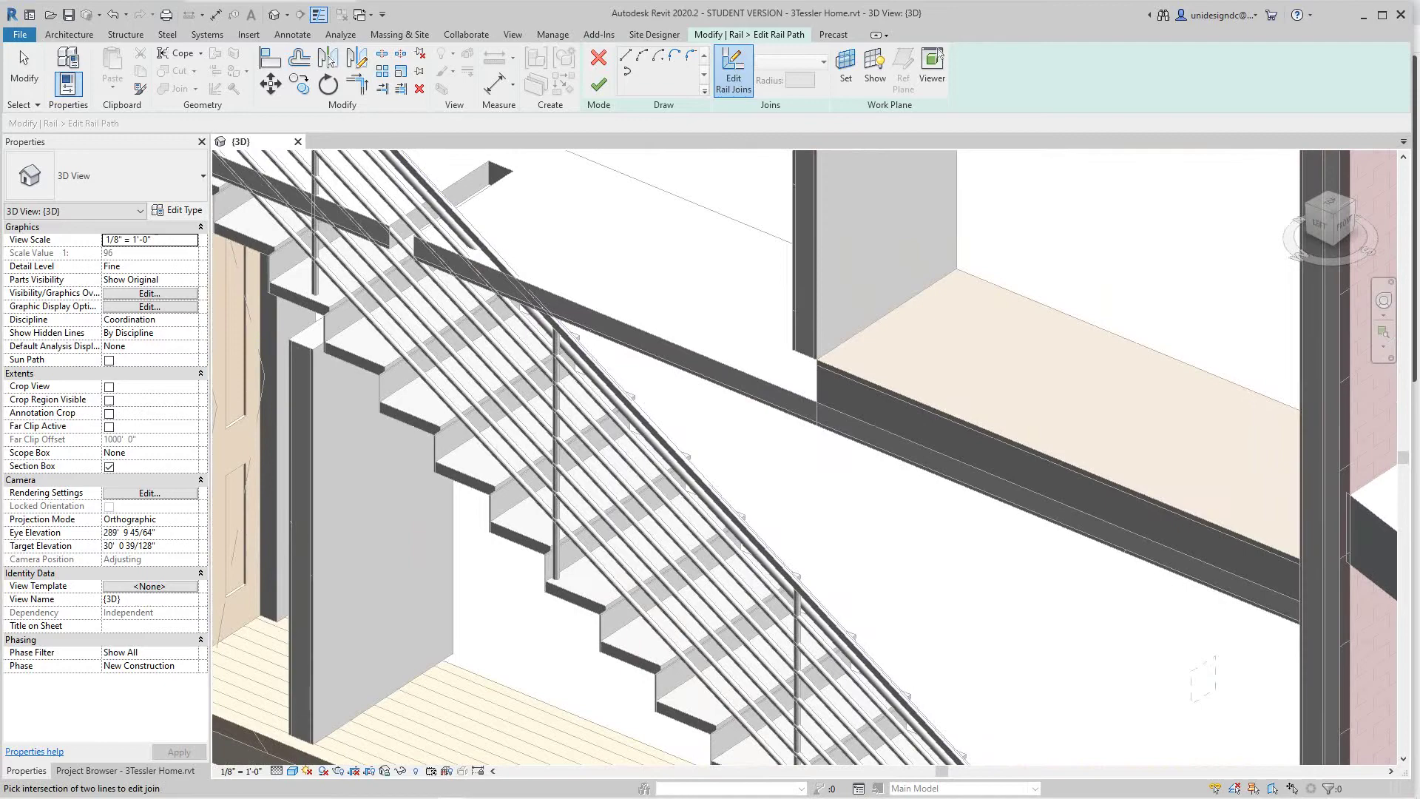
pyautogui.moveTo(414, 237); pyautogui.dragTo(768, 646, button='middle')
pyautogui.scroll(4, 522, 303)
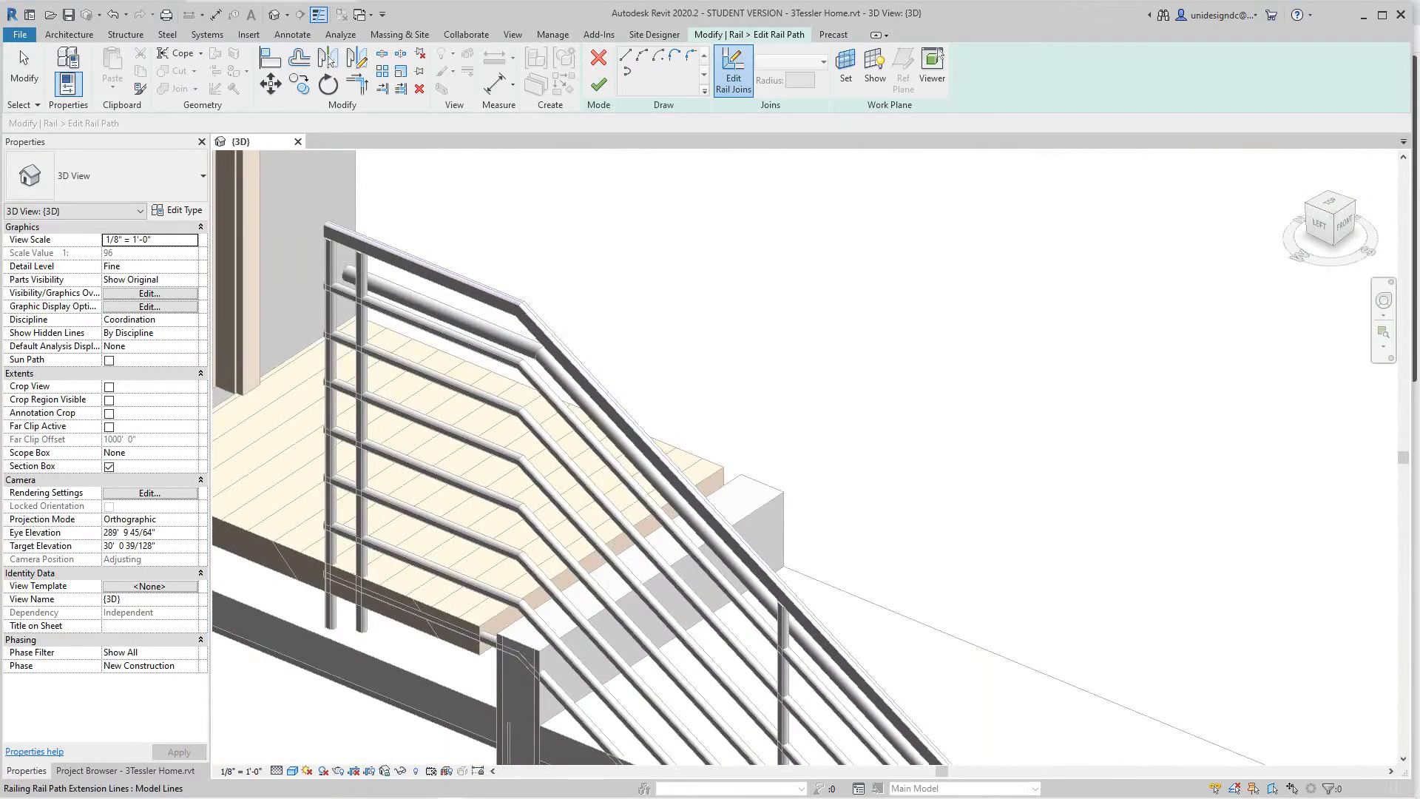
pyautogui.scroll(-3, 522, 302)
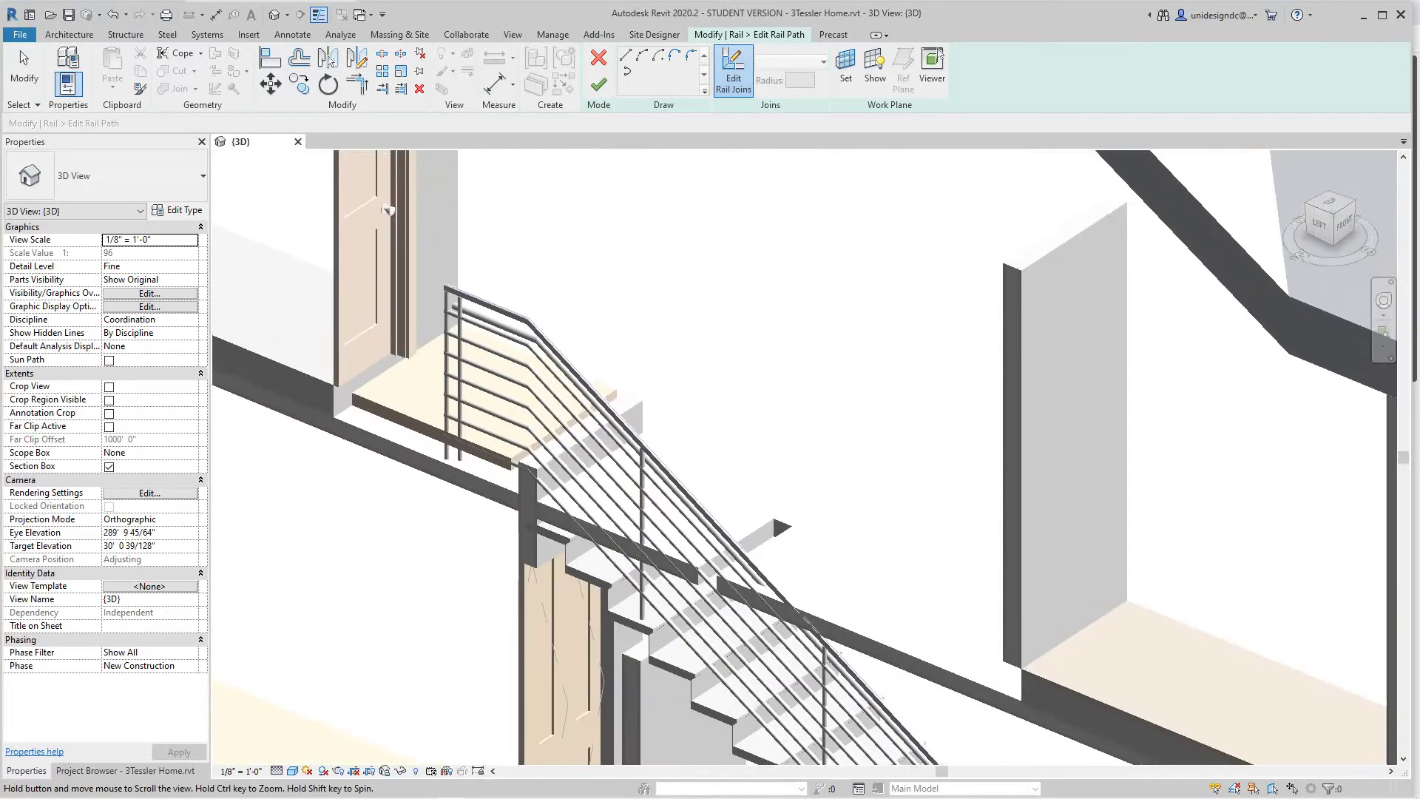
pyautogui.scroll(6, 669, 485)
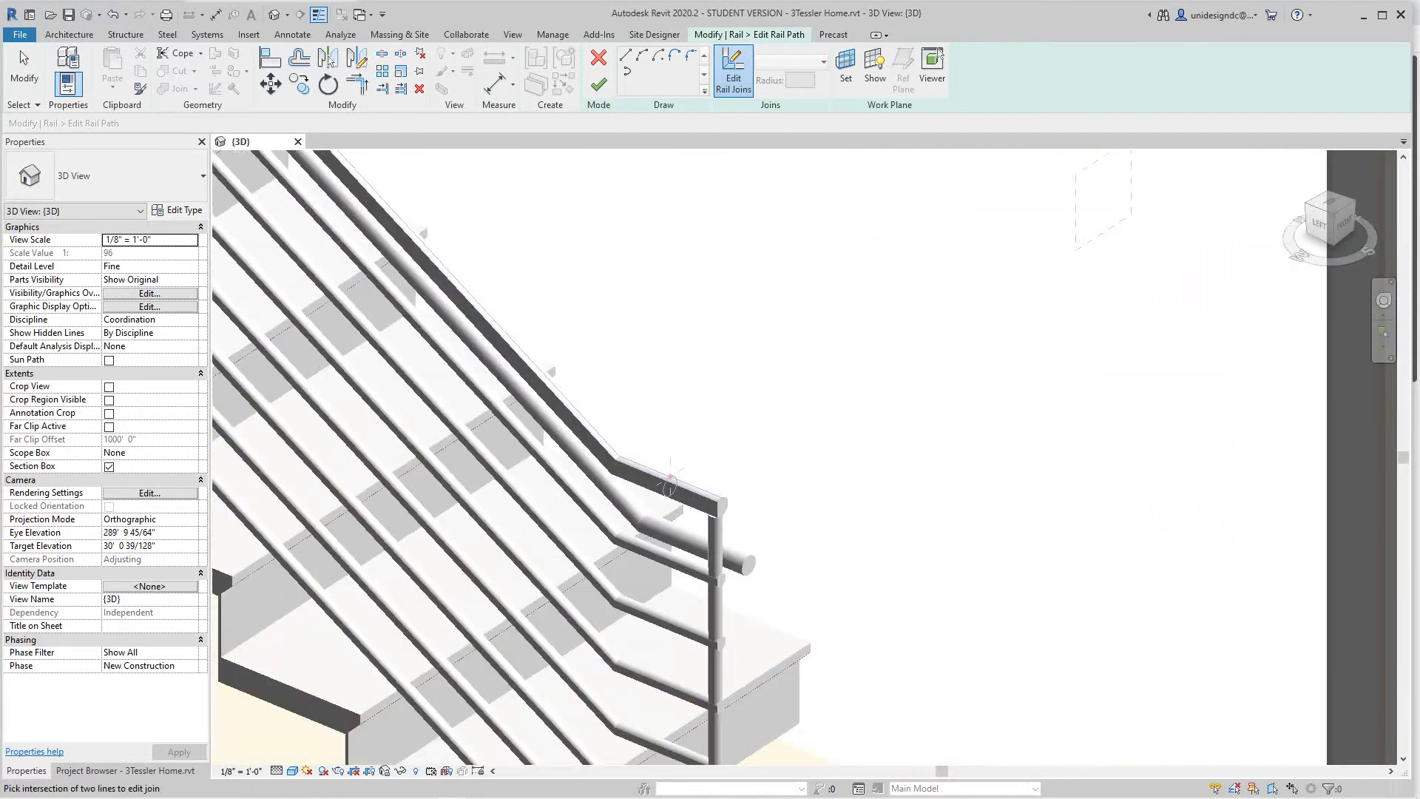
pyautogui.scroll(3, 669, 484)
pyautogui.click(623, 448)
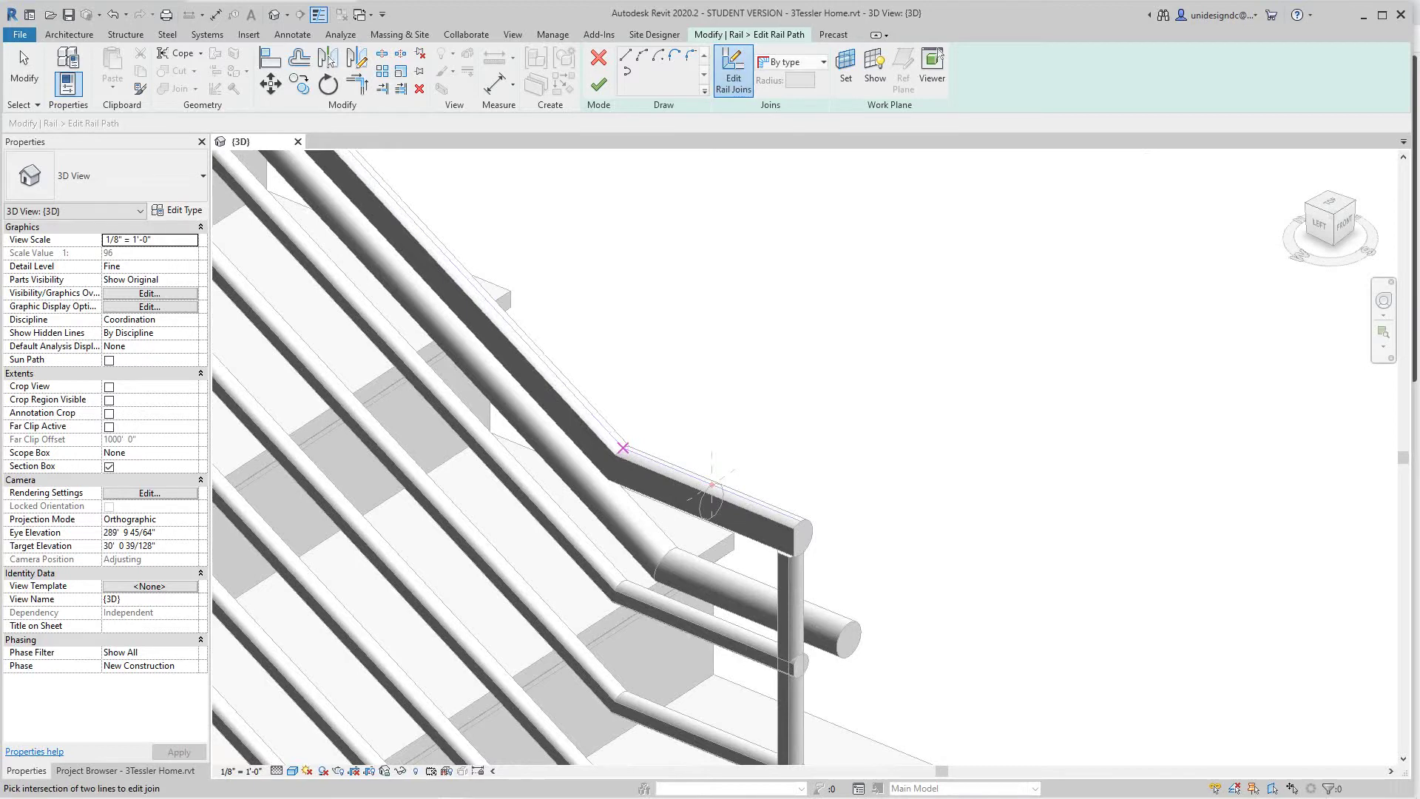
pyautogui.click(823, 62)
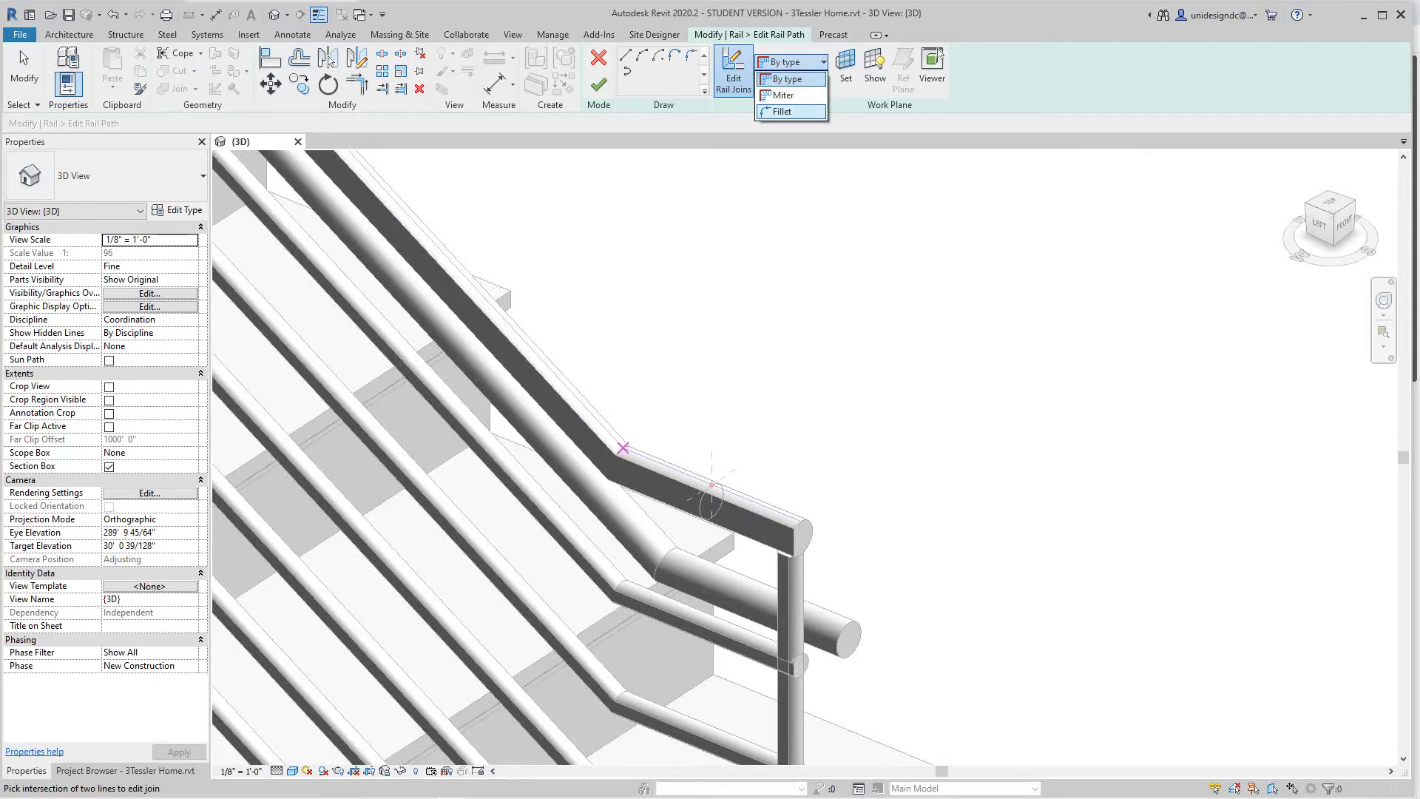
pyautogui.click(784, 110)
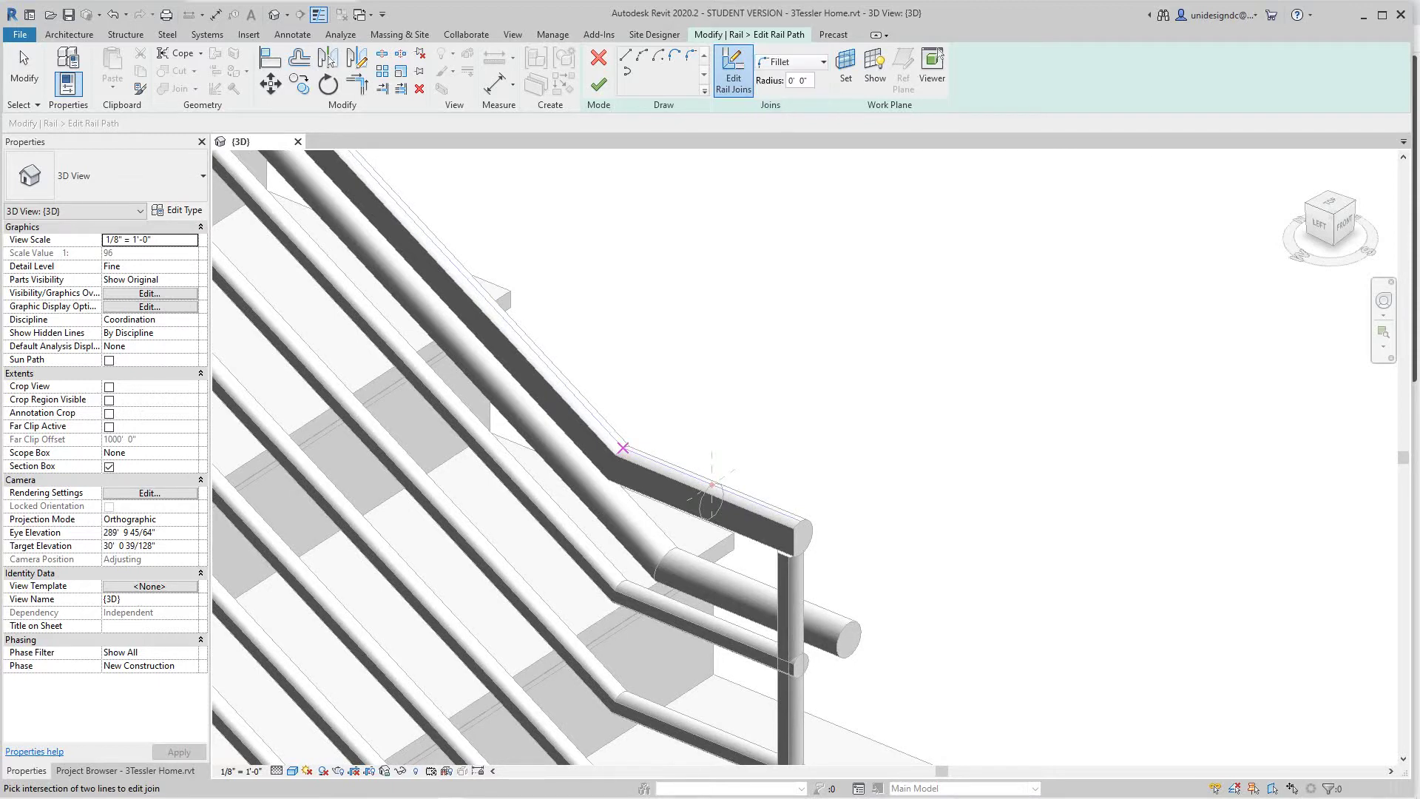
pyautogui.click(793, 80)
pyautogui.click(623, 447)
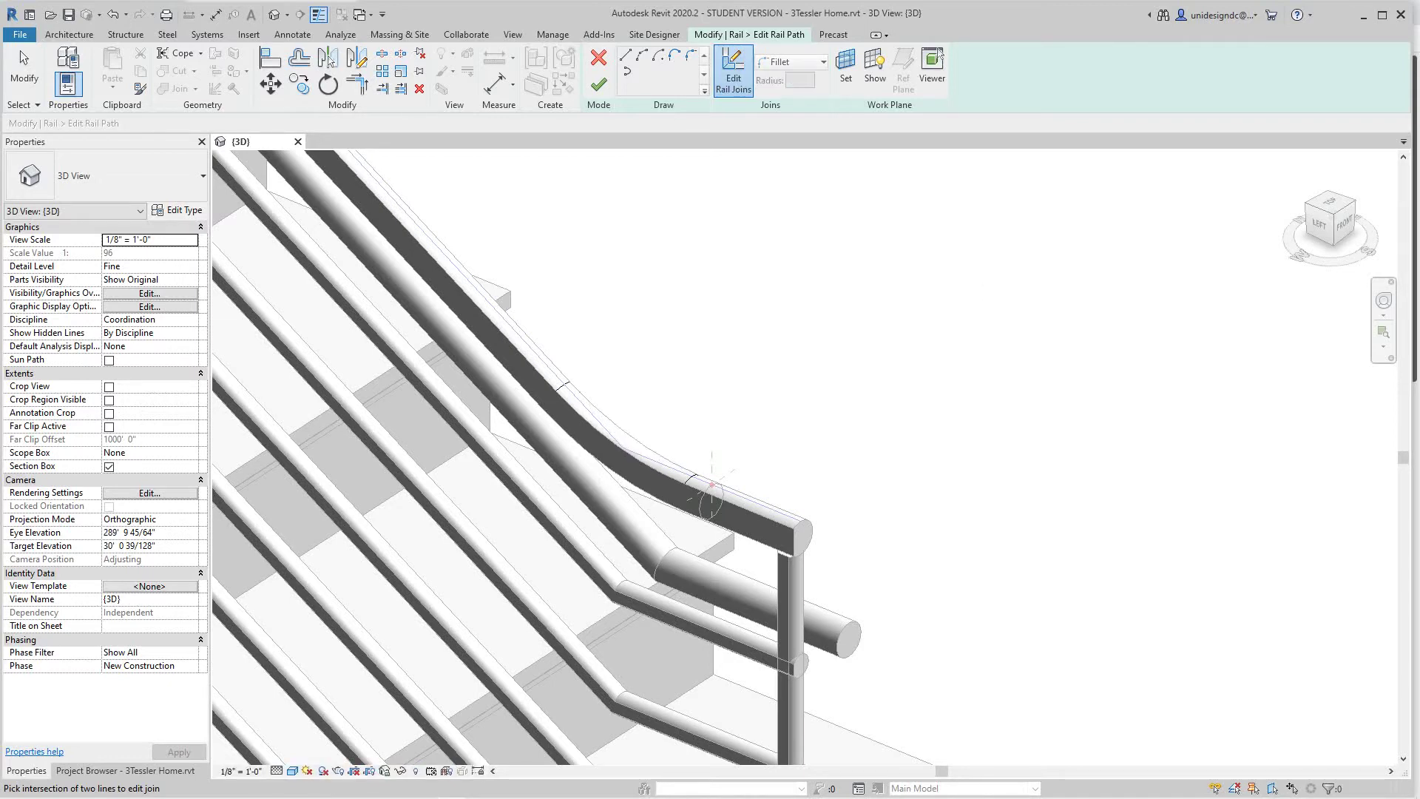
pyautogui.click(598, 84)
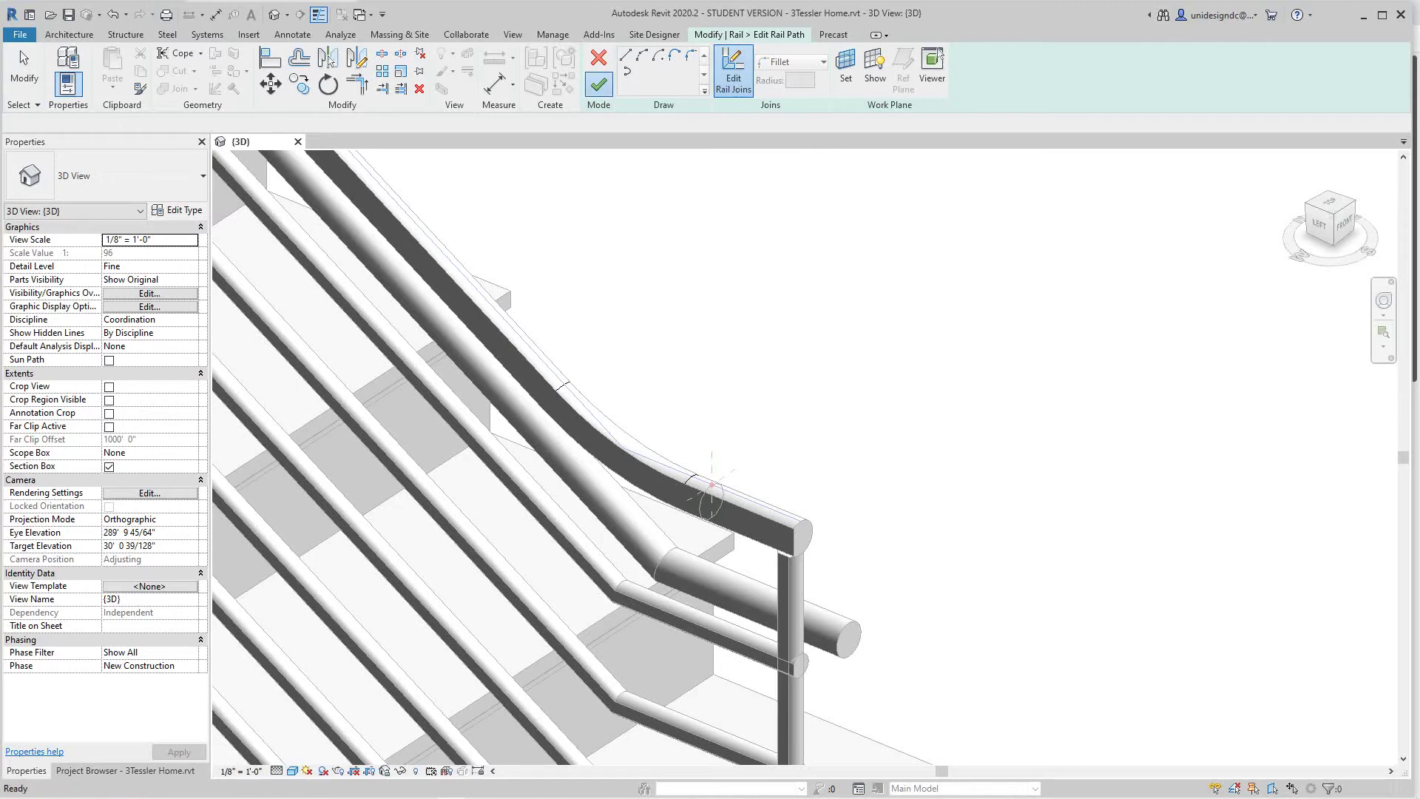
pyautogui.press('Escape')
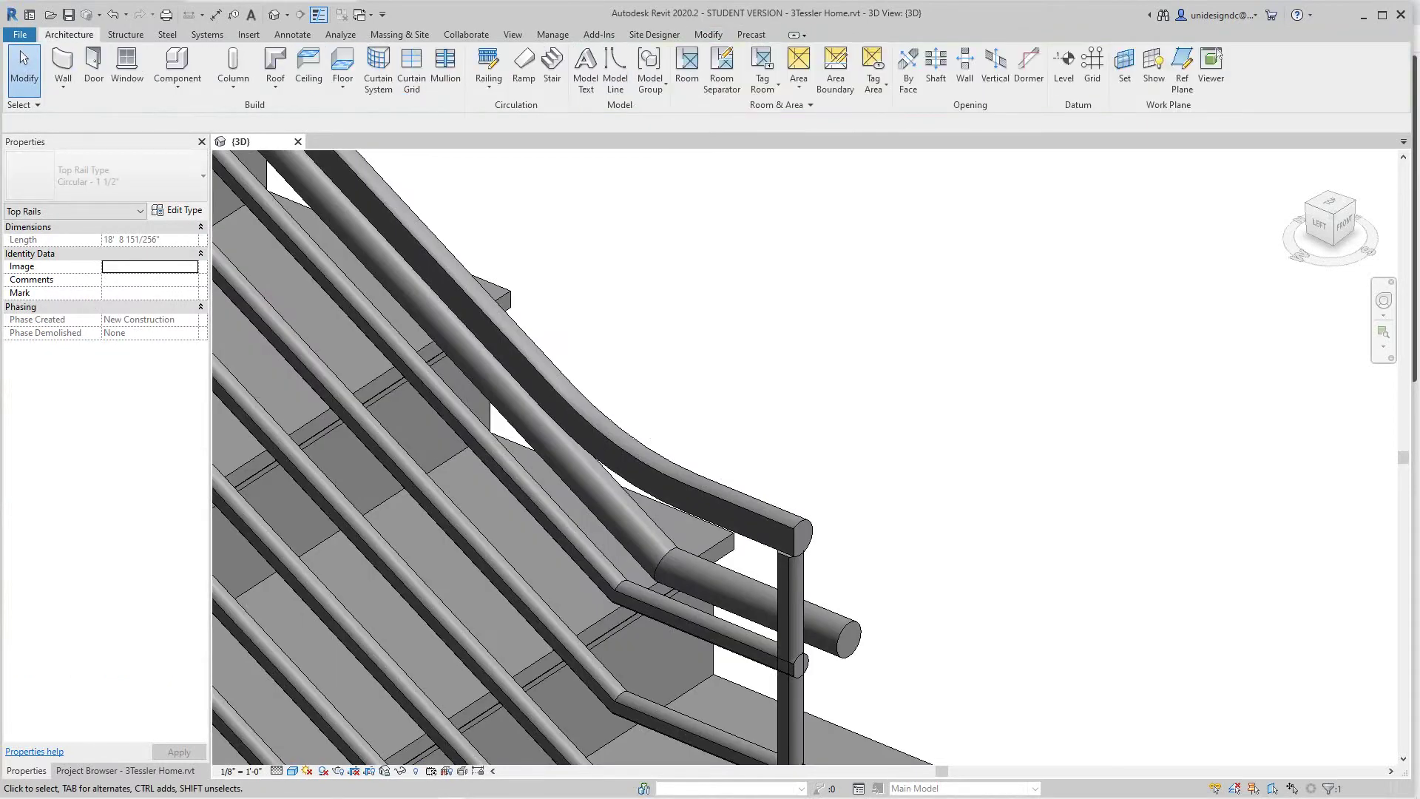
# Step: Examine the top rail's filleted bend at the foot of the stair up close
pyautogui.scroll(5, 650, 477)
pyautogui.scroll(-4, 650, 477)
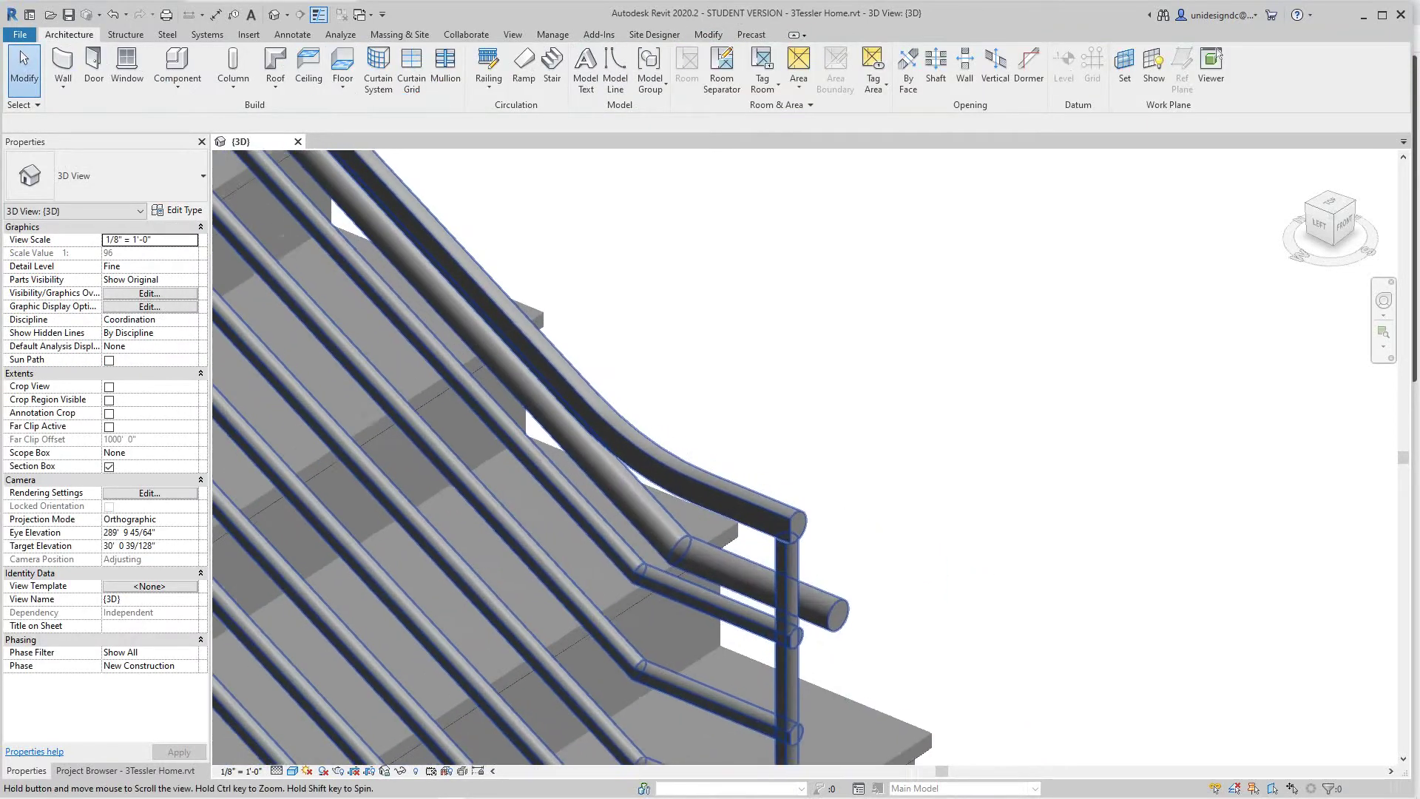
pyautogui.scroll(4, 650, 477)
pyautogui.scroll(-4, 650, 477)
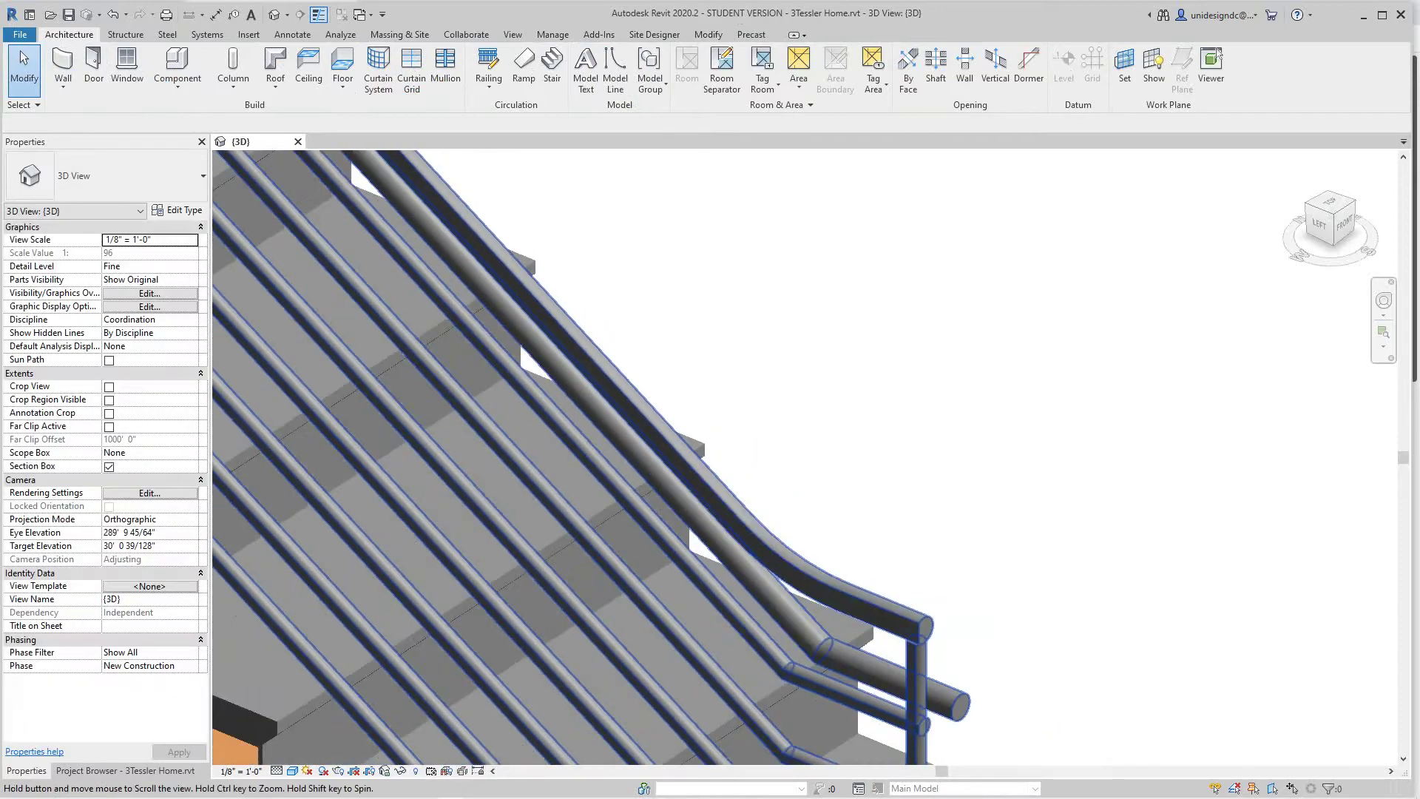
pyautogui.scroll(5, 651, 477)
pyautogui.scroll(-5, 732, 374)
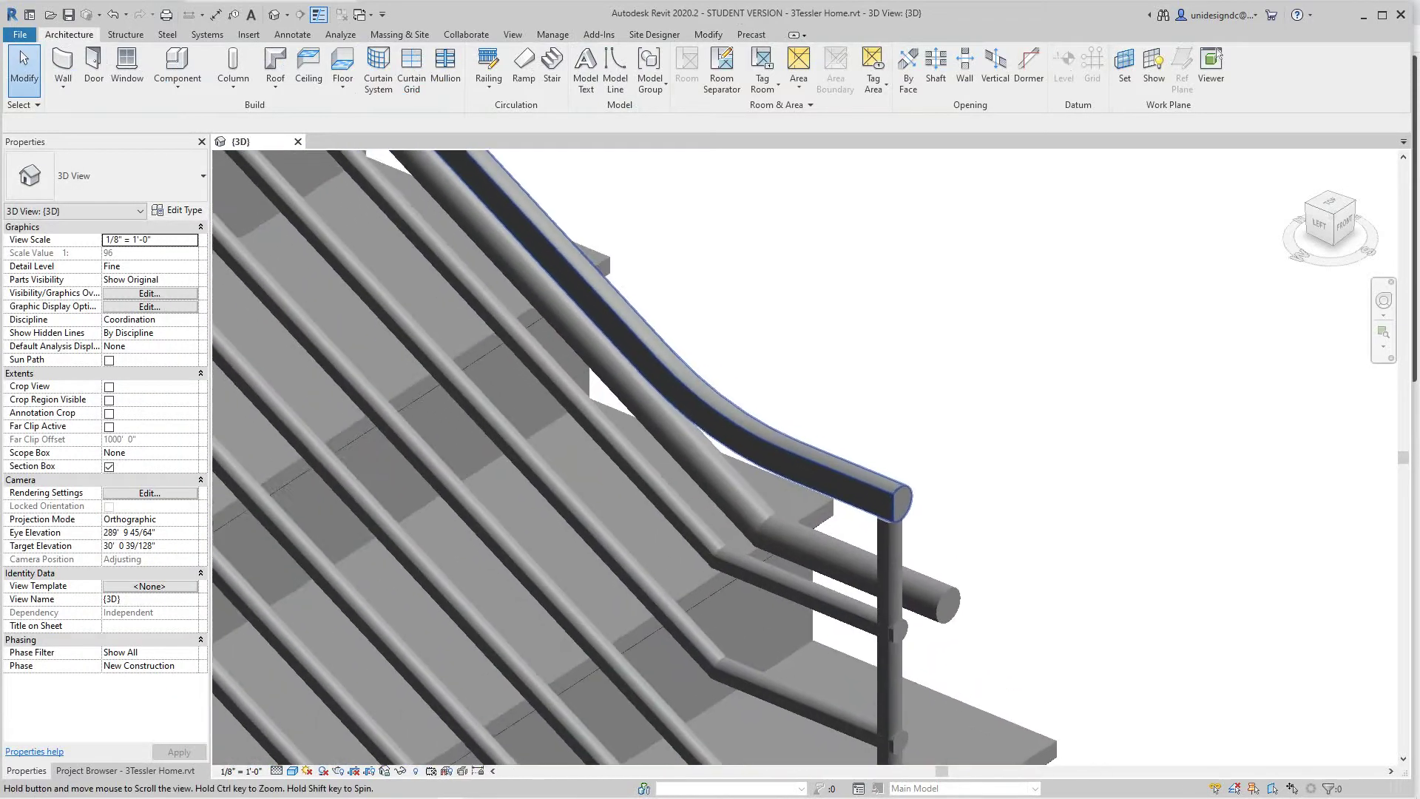
pyautogui.click(732, 373)
pyautogui.scroll(-1, 665, 333)
# Step: Select only the guardrail's top rail near its bend at the upper landing
pyautogui.moveTo(665, 333); pyautogui.dragTo(840, 536, button='middle')
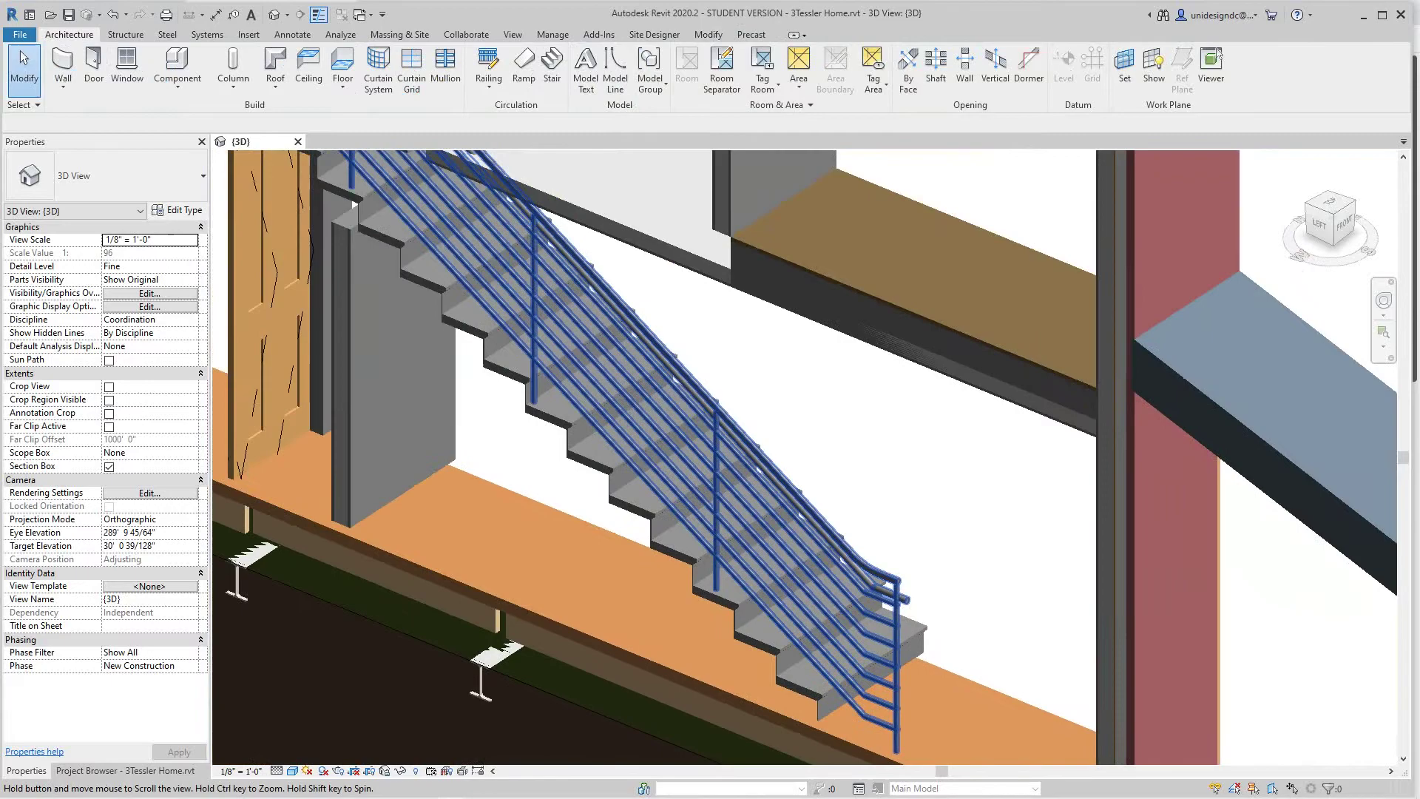
pyautogui.moveTo(739, 333); pyautogui.dragTo(819, 444, button='middle')
pyautogui.moveTo(688, 414); pyautogui.dragTo(823, 572, button='middle')
pyautogui.moveTo(740, 370); pyautogui.dragTo(851, 503, button='middle')
pyautogui.scroll(4, 702, 392)
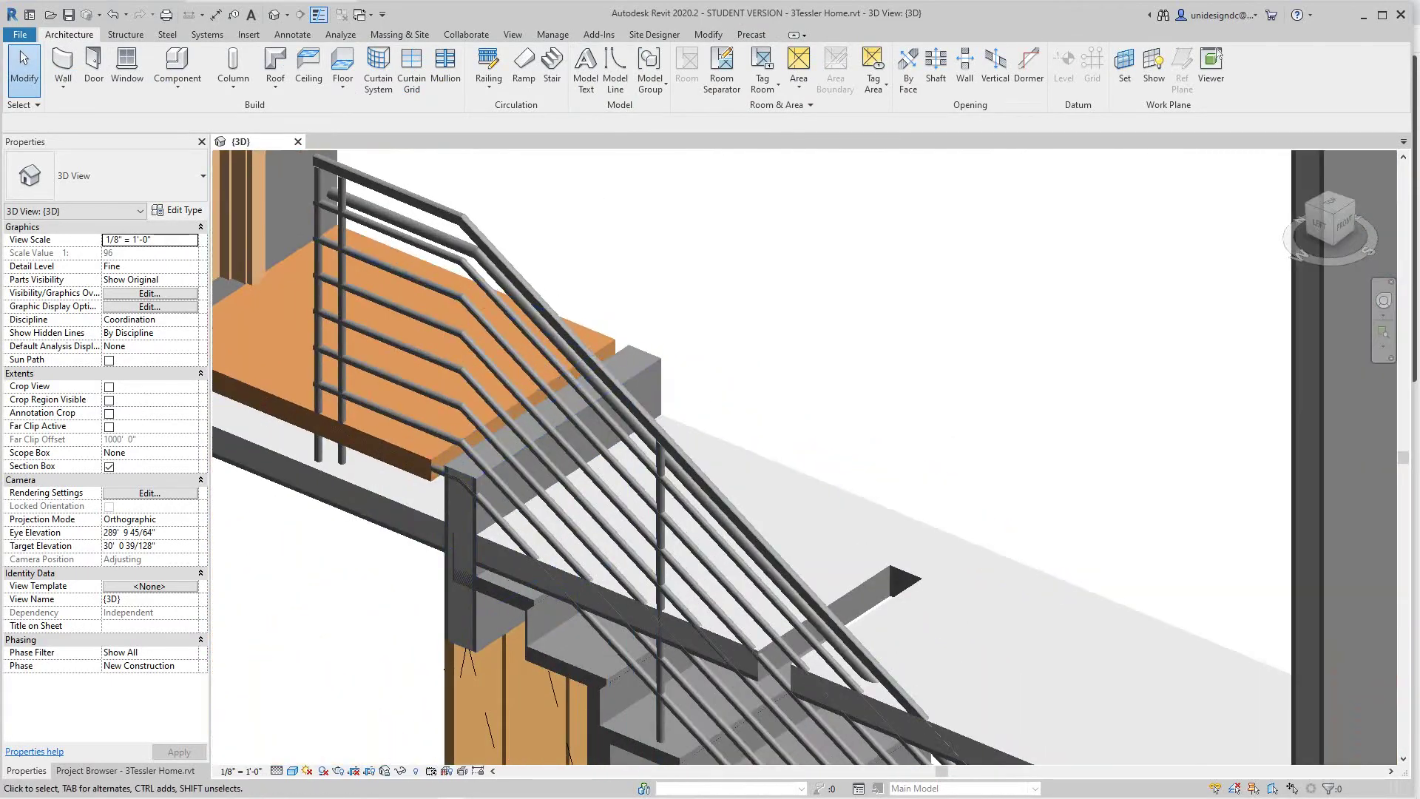
pyautogui.moveTo(651, 370); pyautogui.dragTo(881, 551, button='middle')
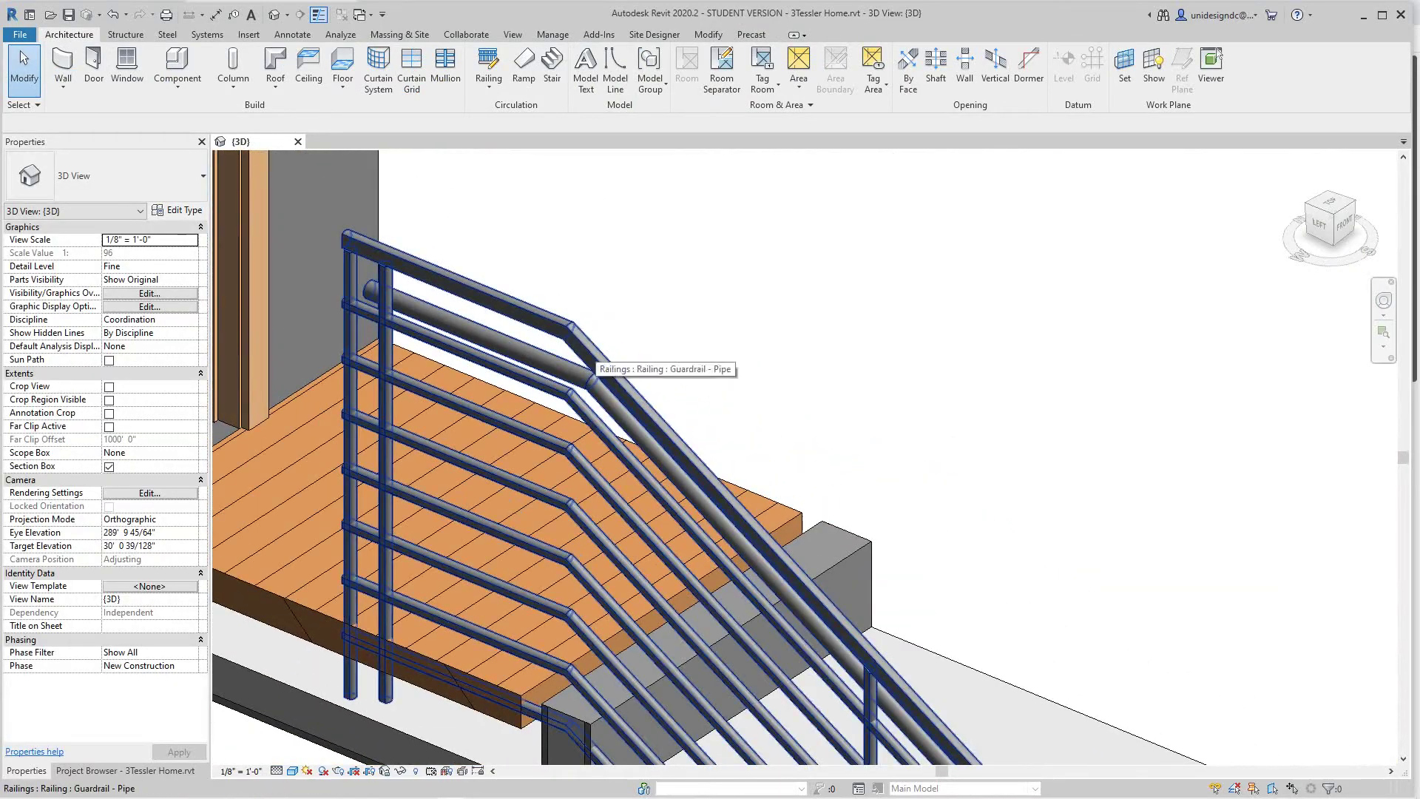
pyautogui.press('Tab')
pyautogui.click(590, 363)
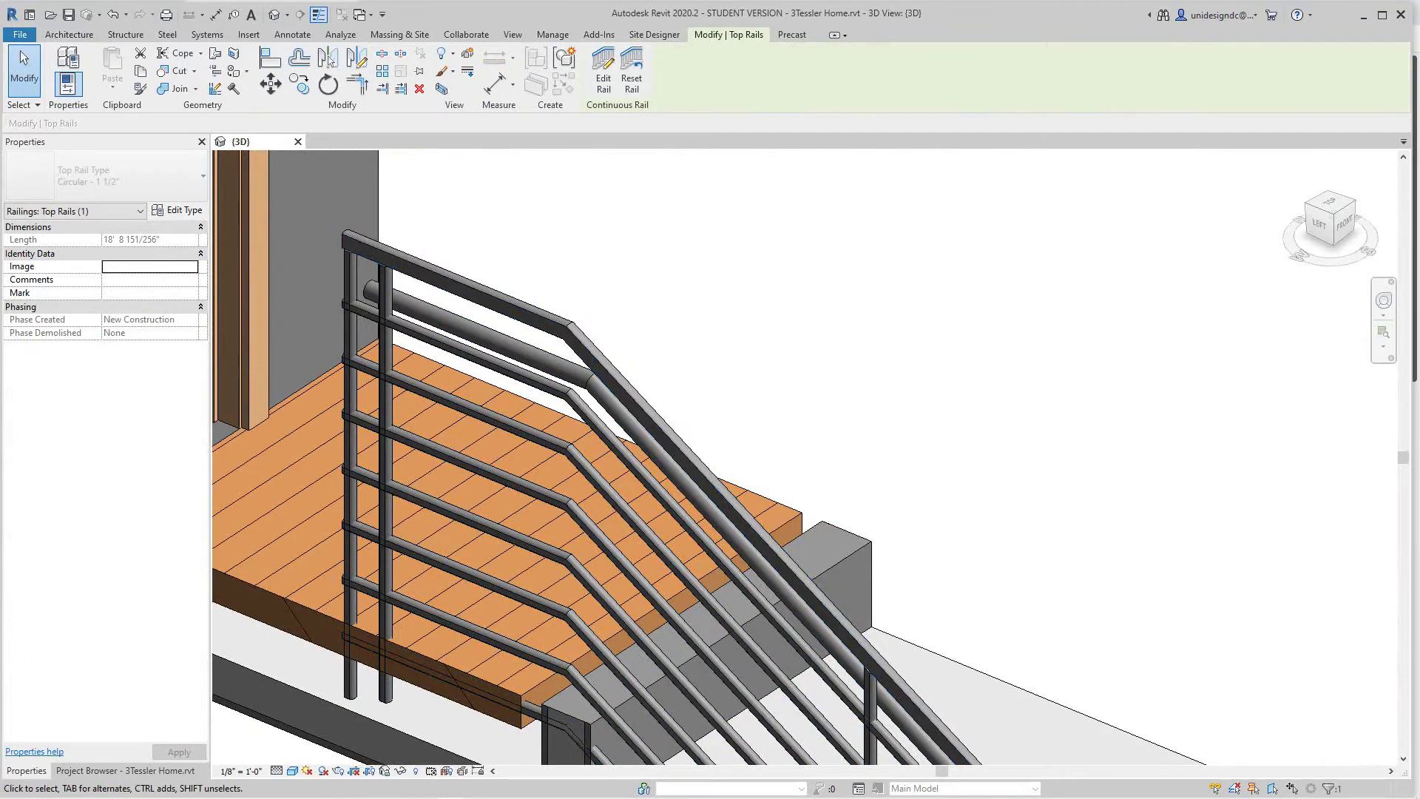
# Step: Edit the top rail's path, set the join at its upper-landing bend to Miter, and finish editing the rail
pyautogui.click(604, 74)
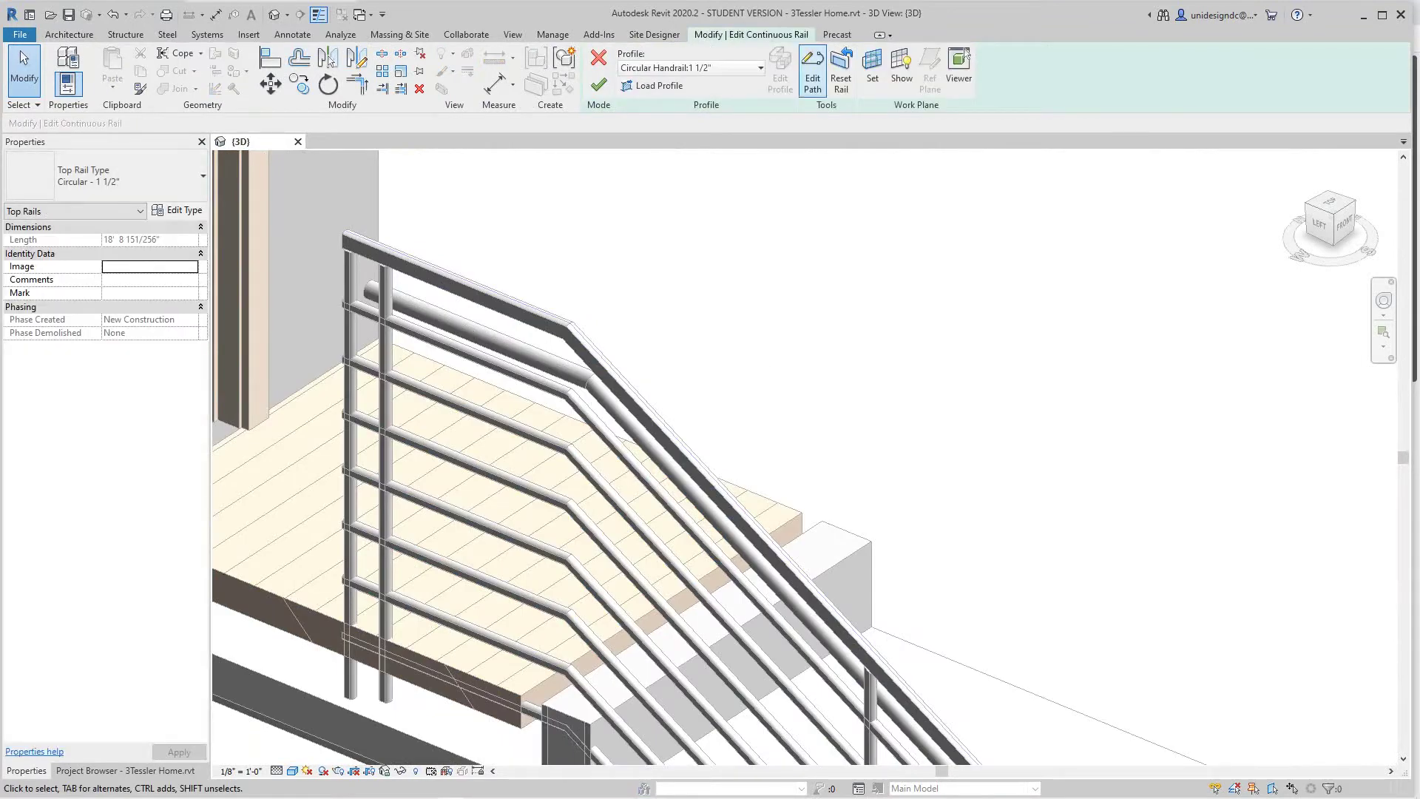
pyautogui.click(811, 70)
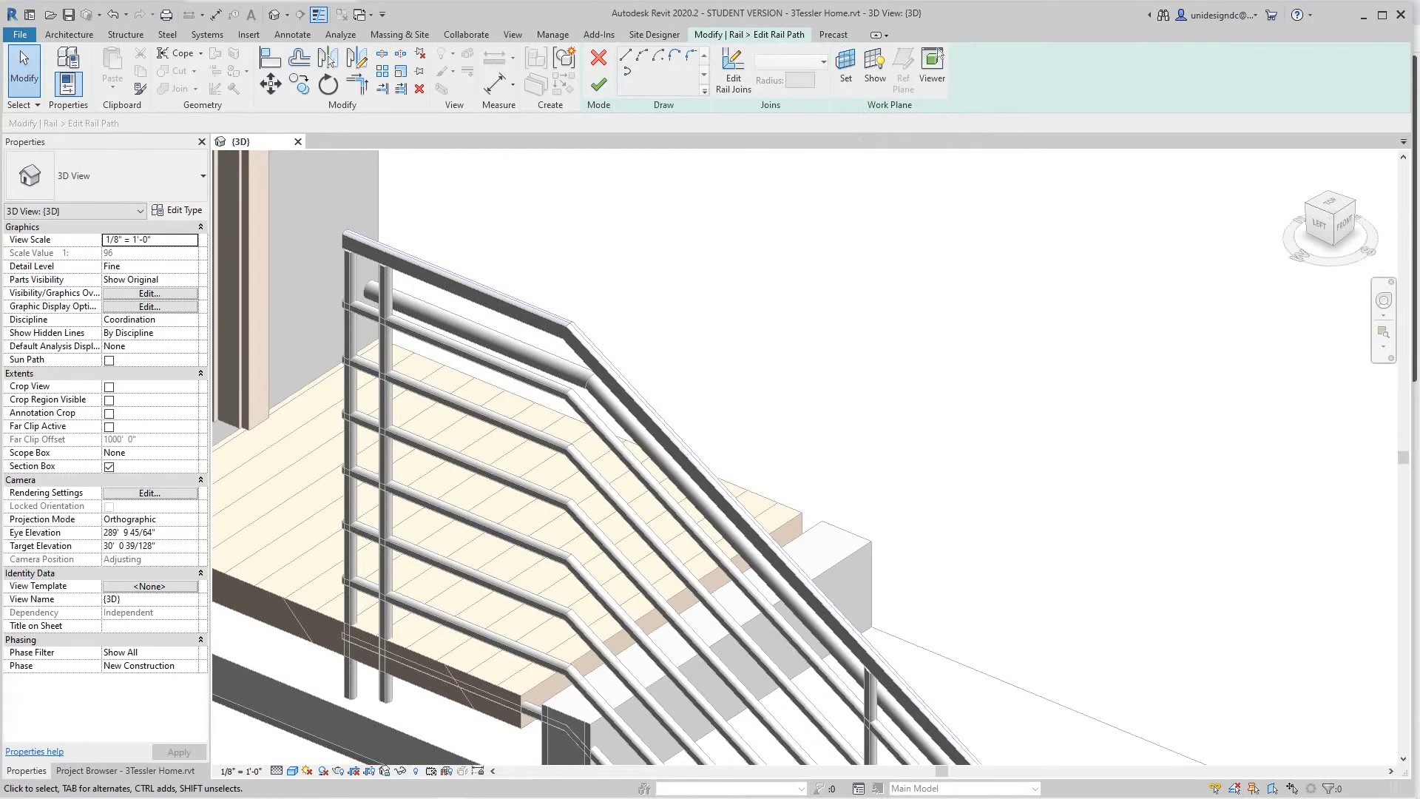
pyautogui.click(732, 71)
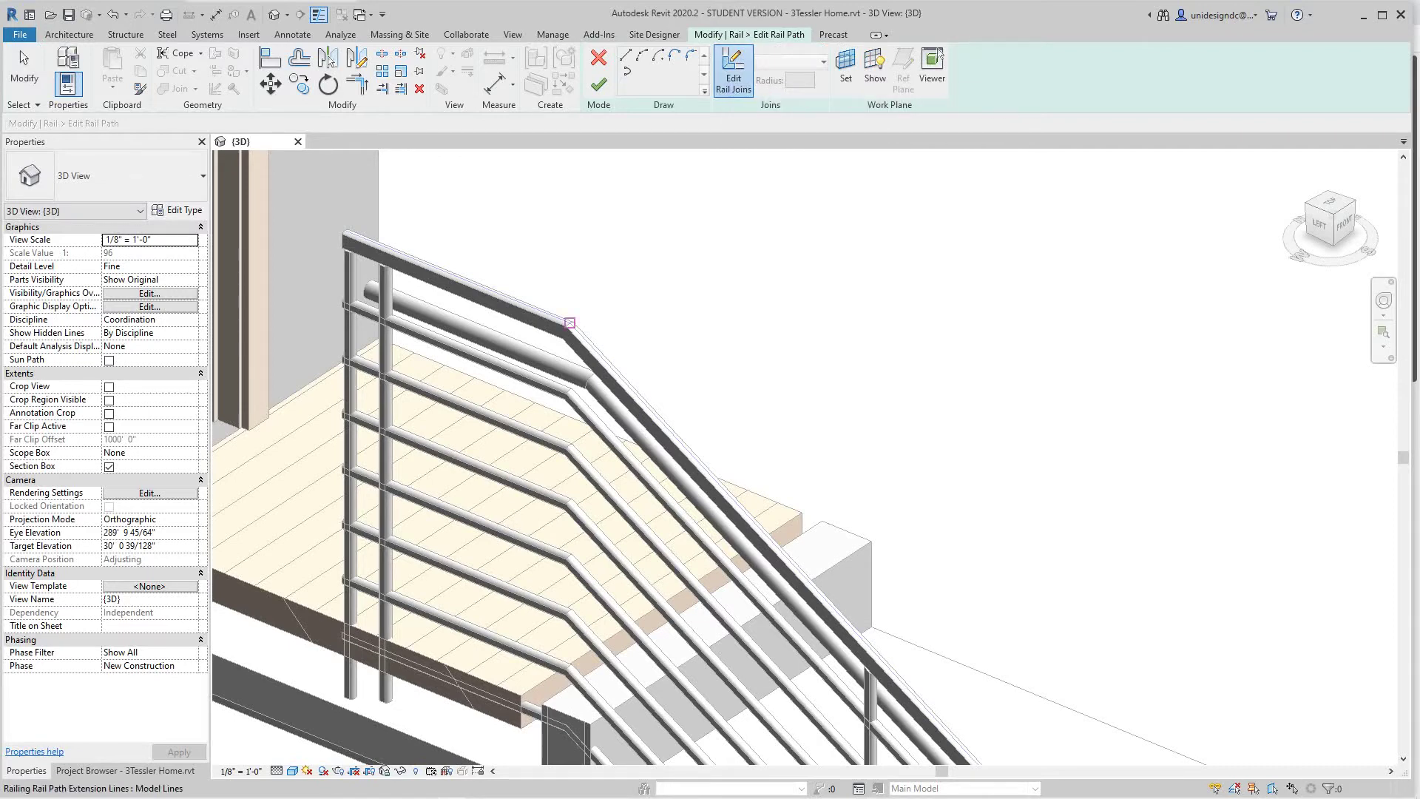
pyautogui.click(570, 323)
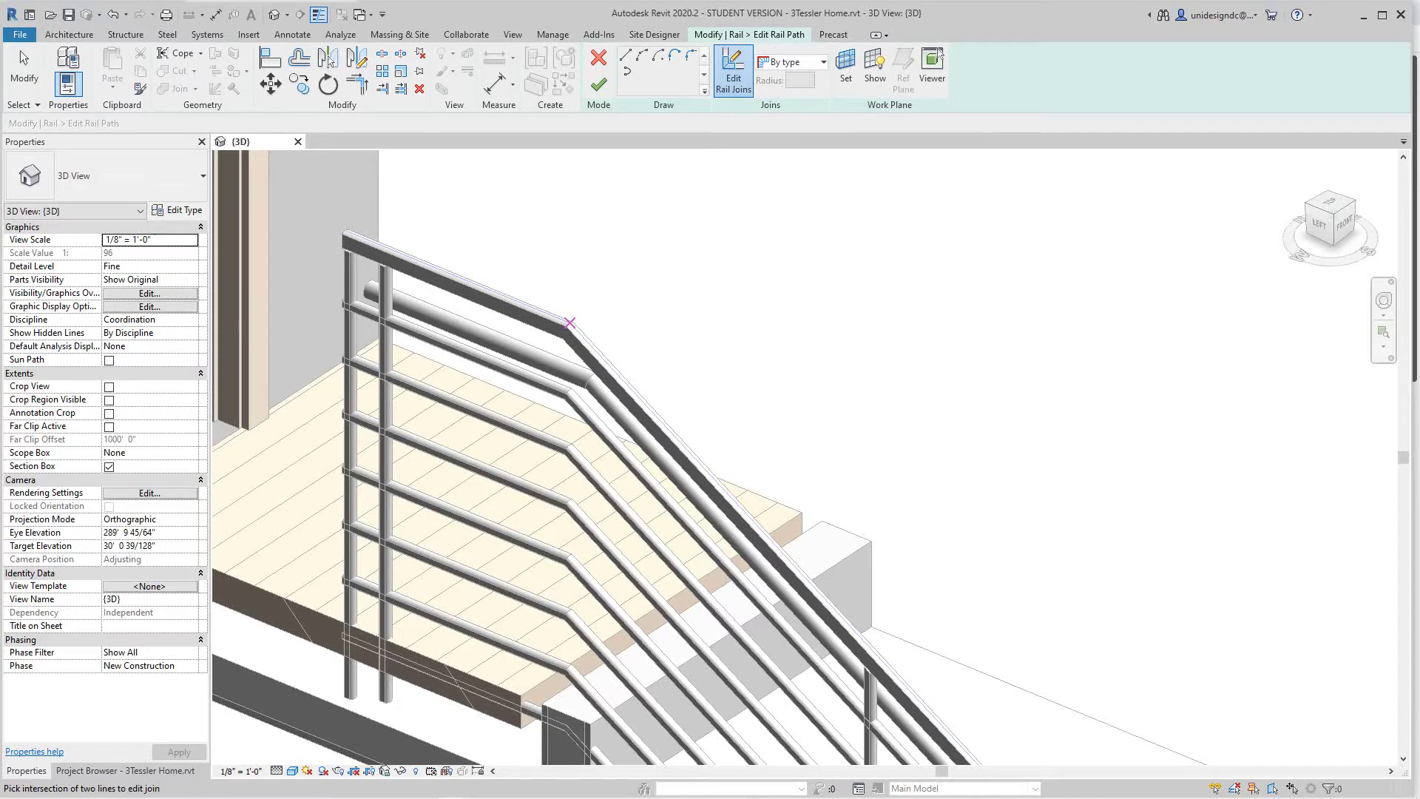
pyautogui.click(822, 62)
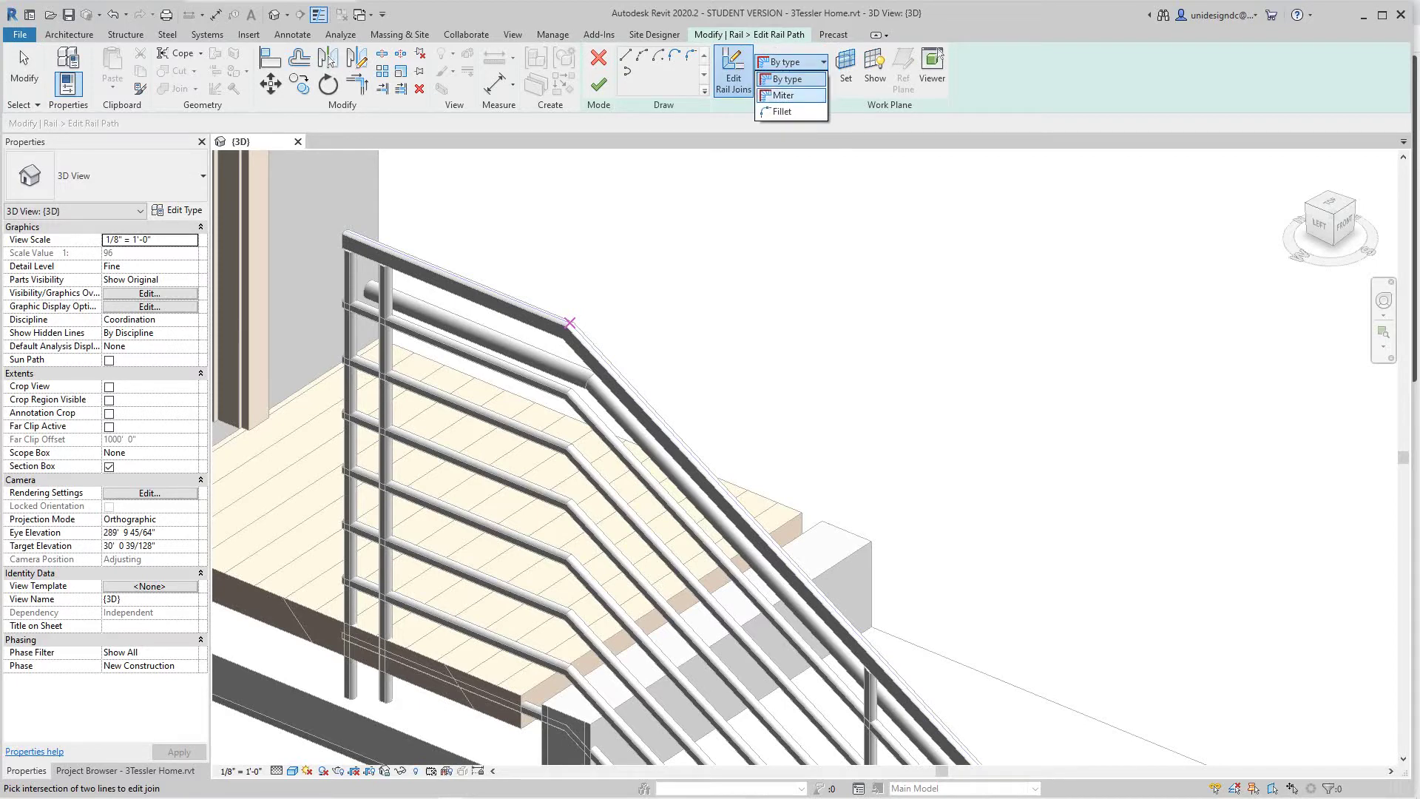
pyautogui.press('Down')
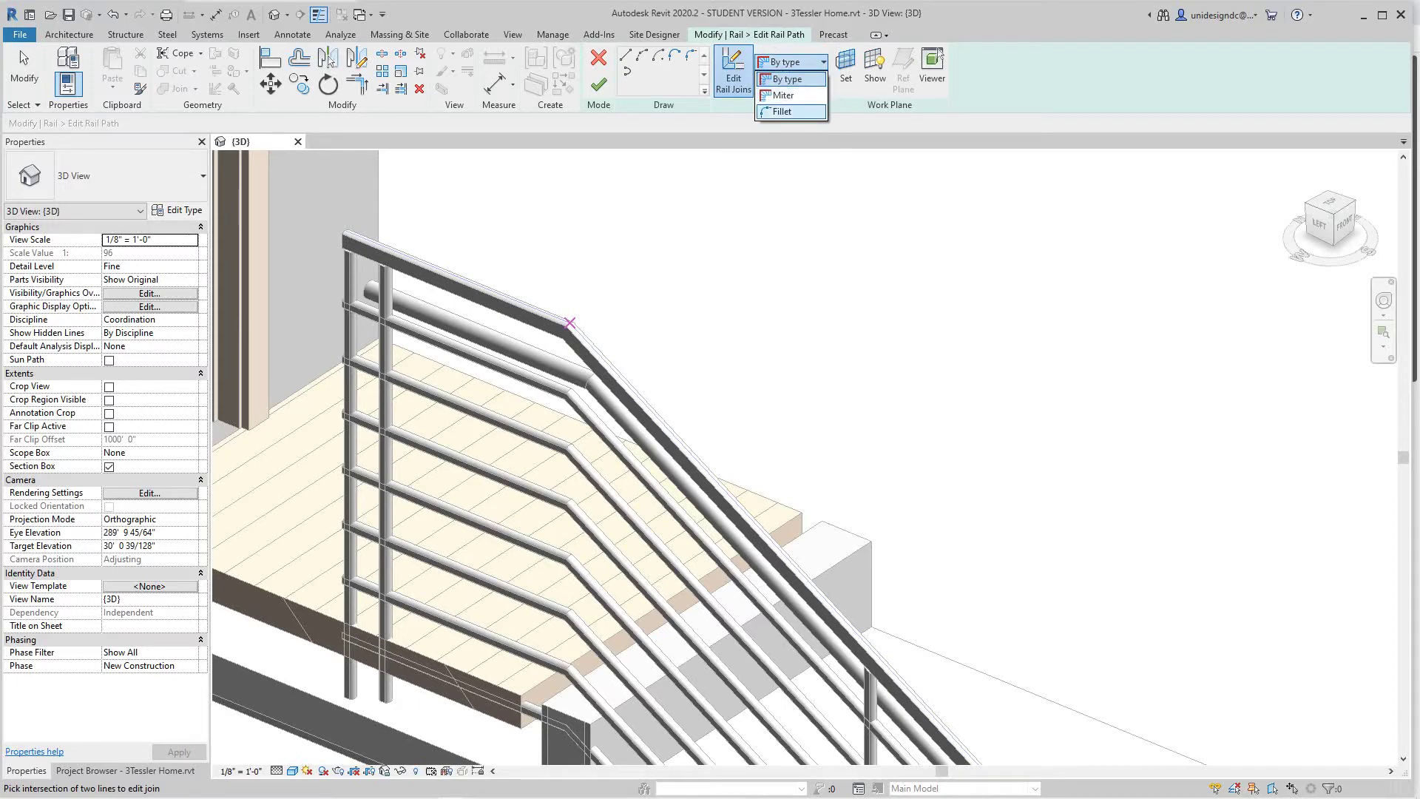
pyautogui.press('Up')
pyautogui.press('Return')
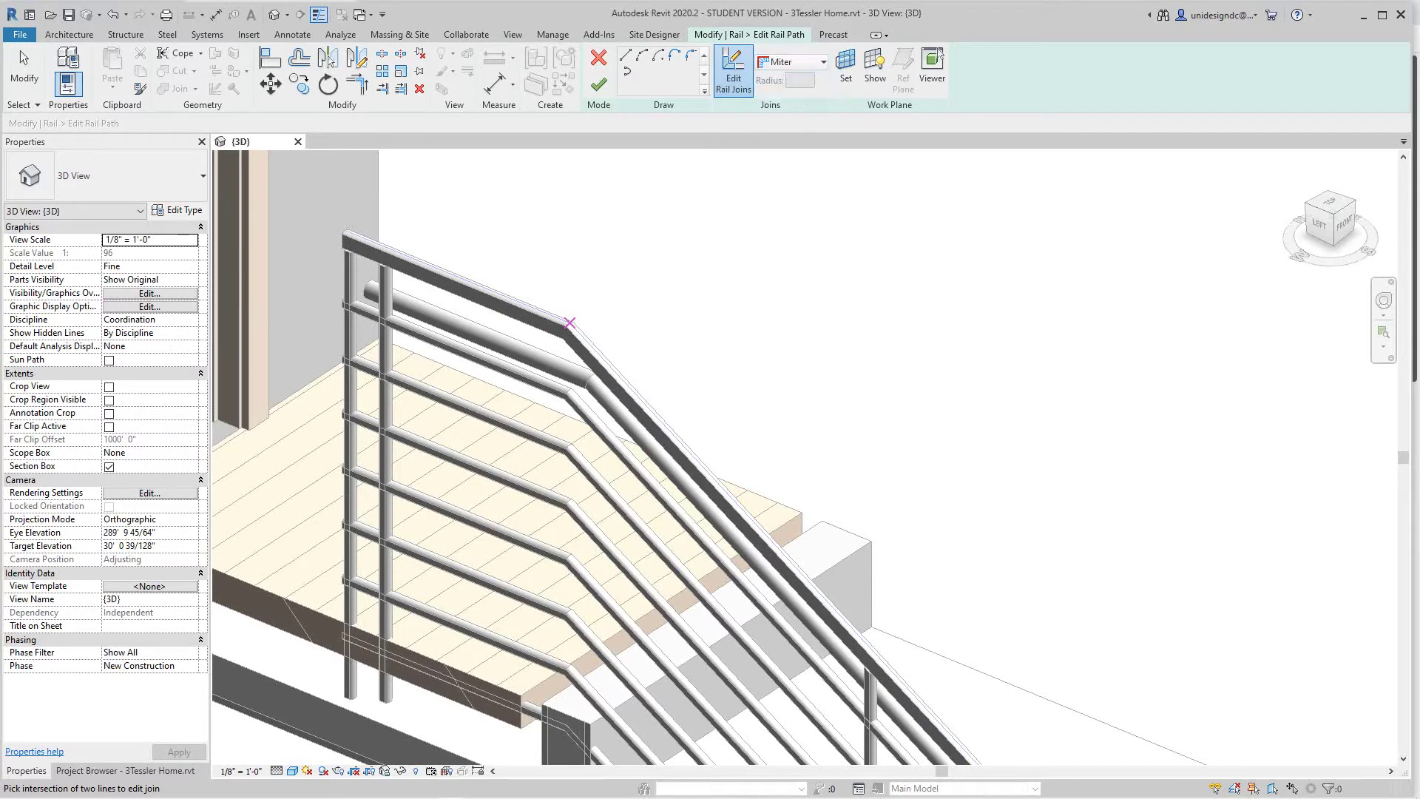
pyautogui.click(599, 85)
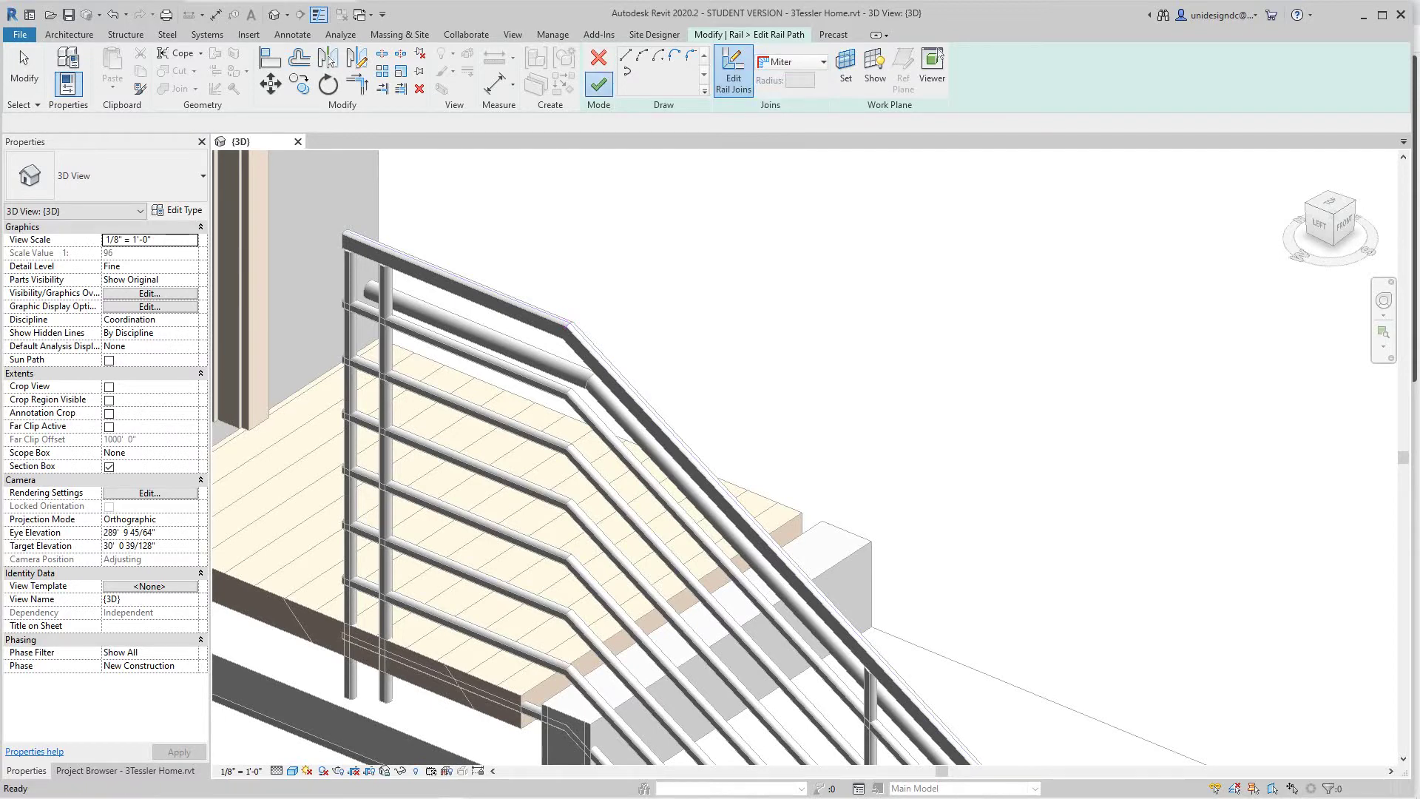
pyautogui.click(598, 84)
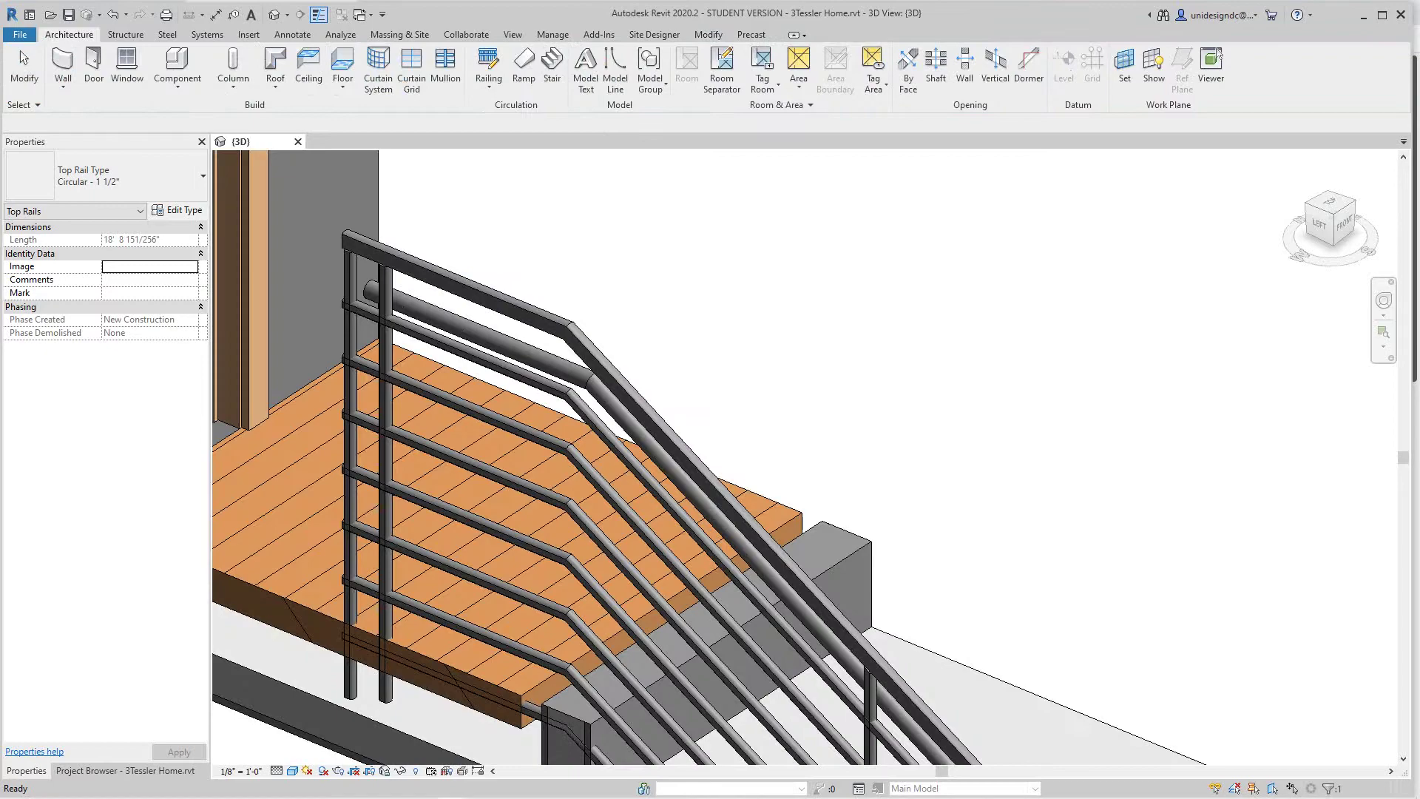
# Step: Select only the pipe guardrail's top rail along the flight just below the upper landing
pyautogui.scroll(2, 571, 325)
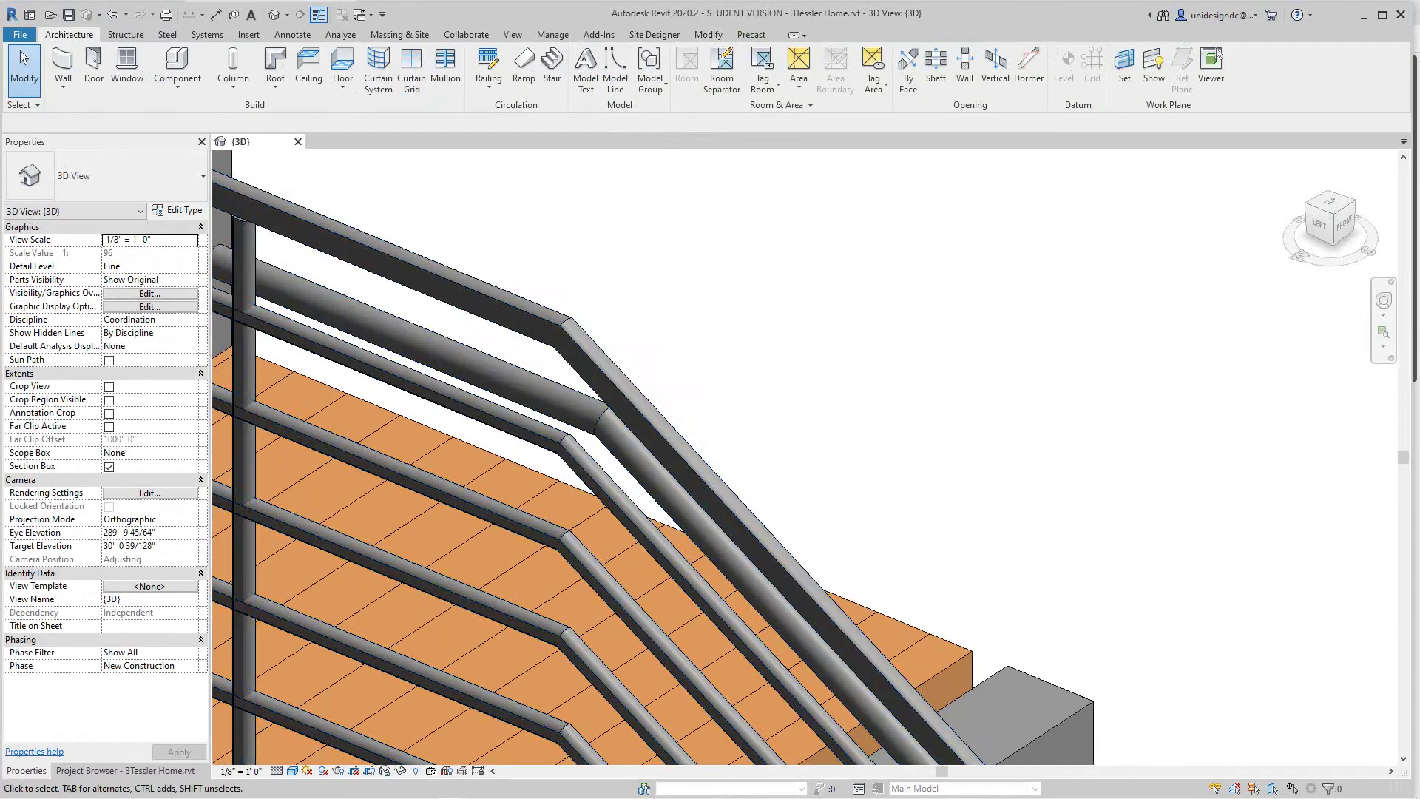
pyautogui.scroll(-3, 591, 333)
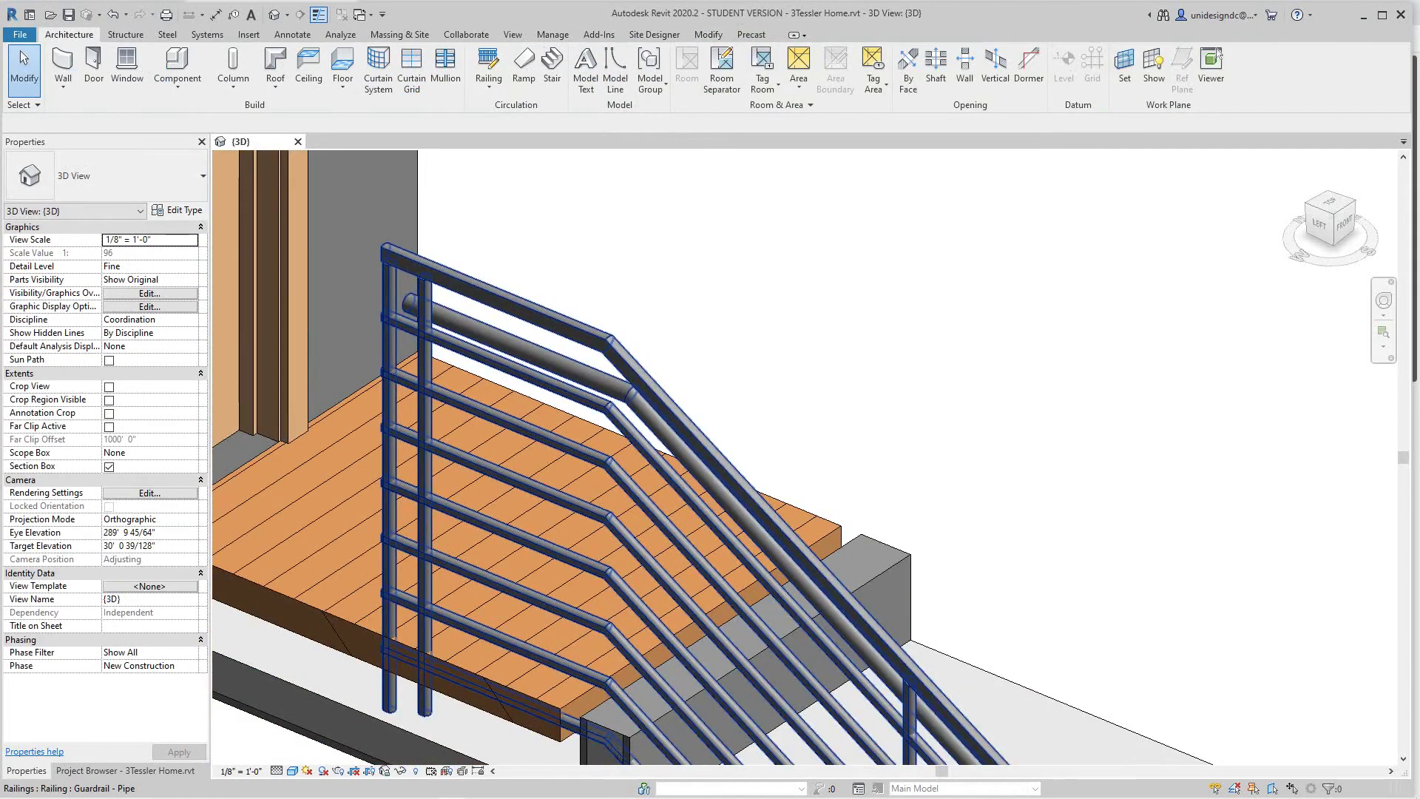
pyautogui.scroll(-4, 649, 351)
pyautogui.moveTo(762, 370); pyautogui.dragTo(716, 298, button='middle')
pyautogui.scroll(3, 717, 298)
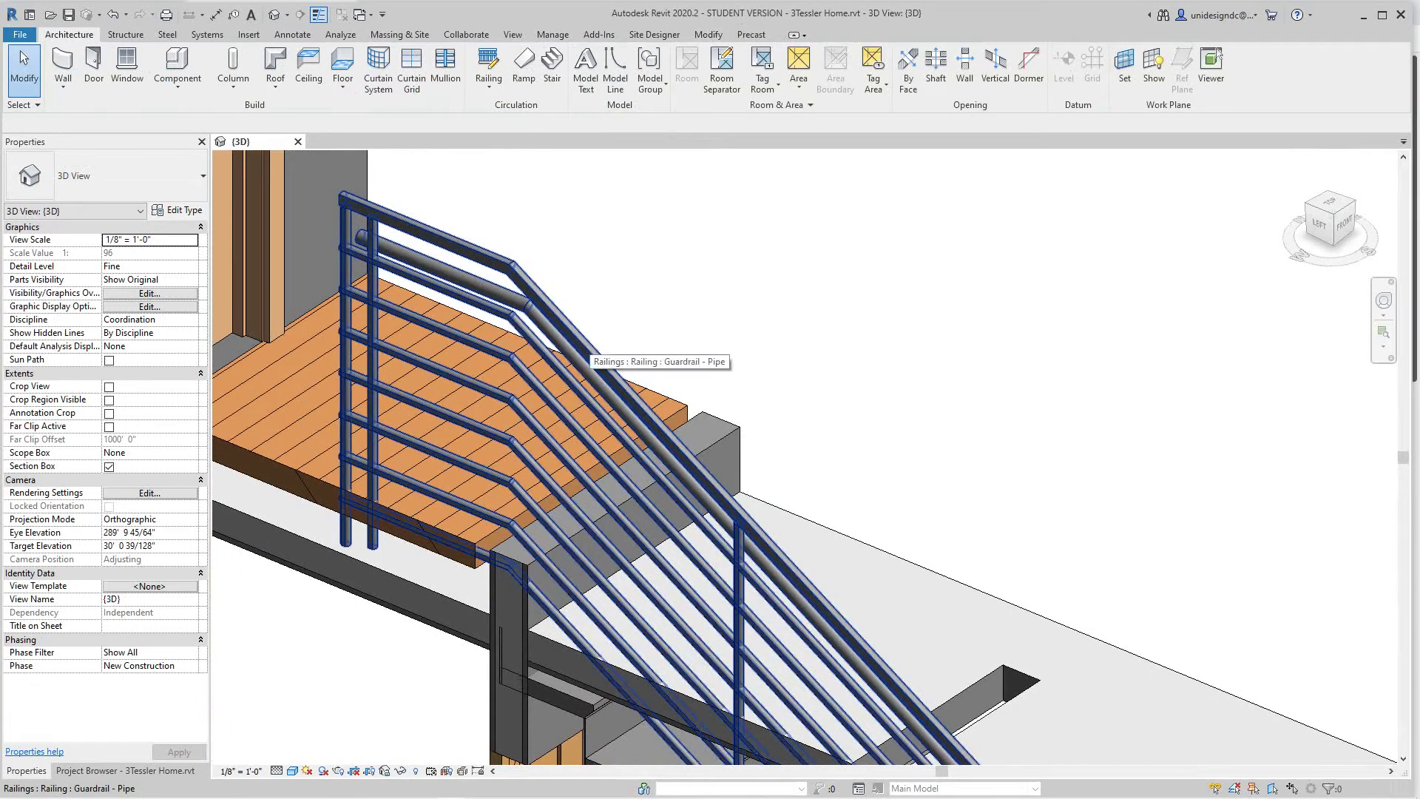
pyautogui.press('Tab')
pyautogui.click(585, 342)
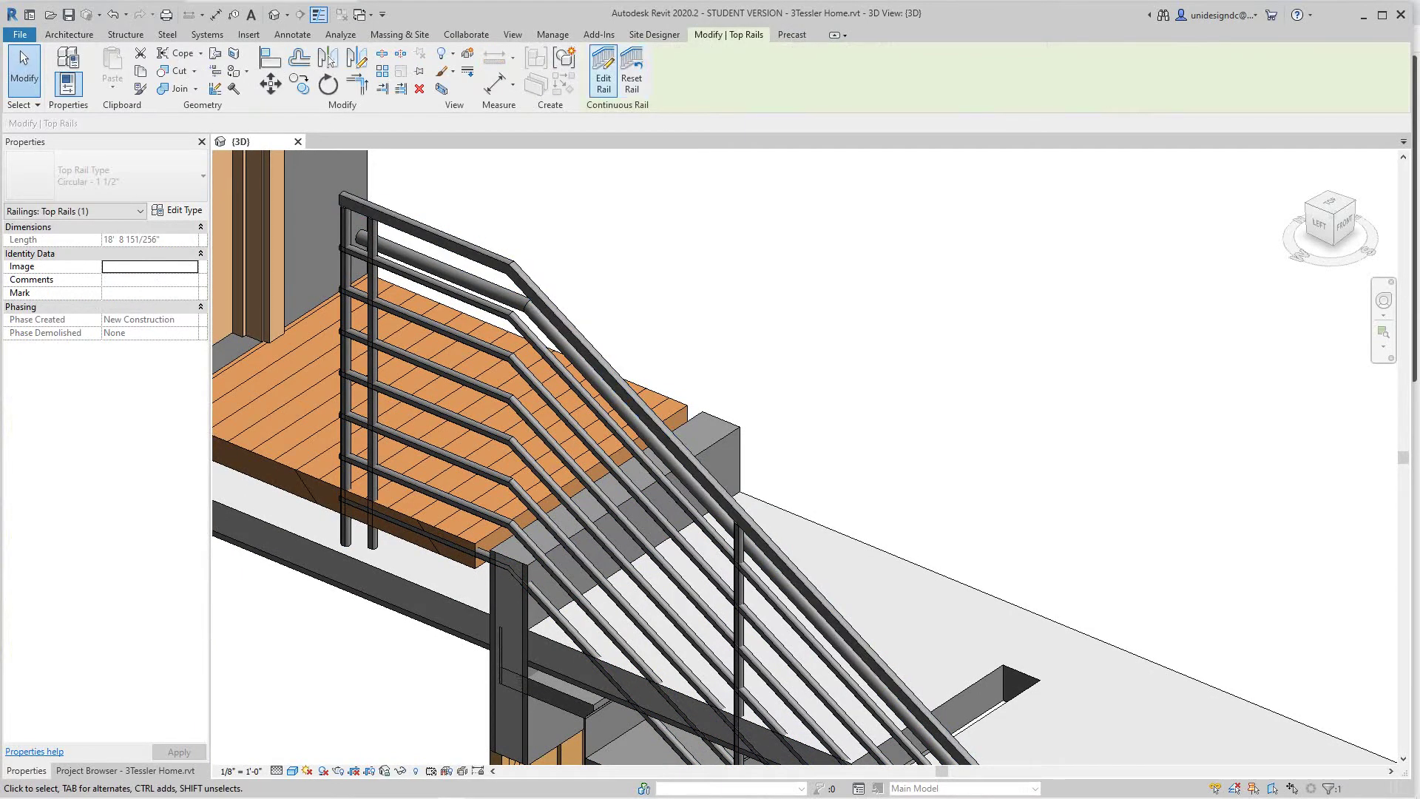
# Step: Edit the top rail's path to give its upper-landing bend a Fillet join with radius 3, and finish editing the rail
pyautogui.click(603, 74)
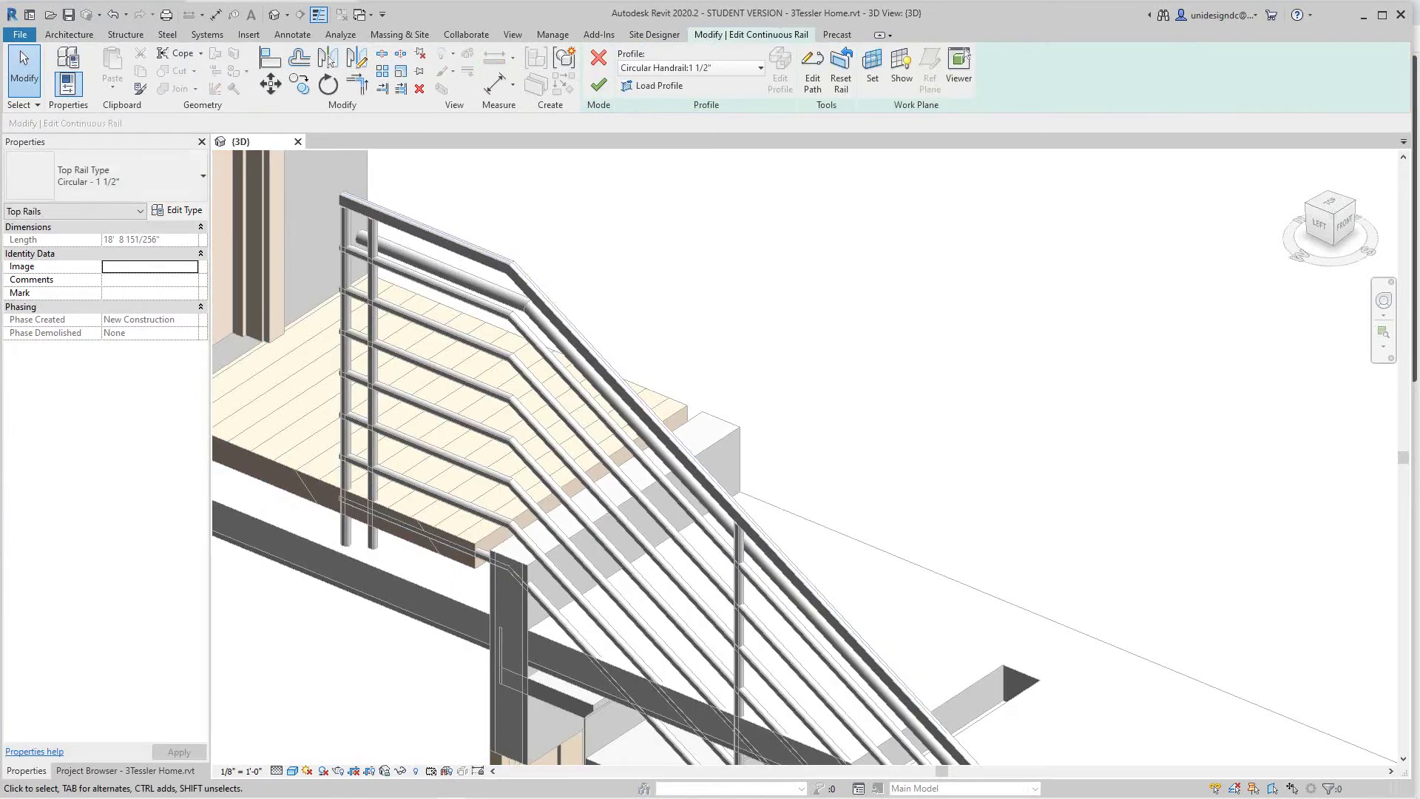
pyautogui.click(812, 70)
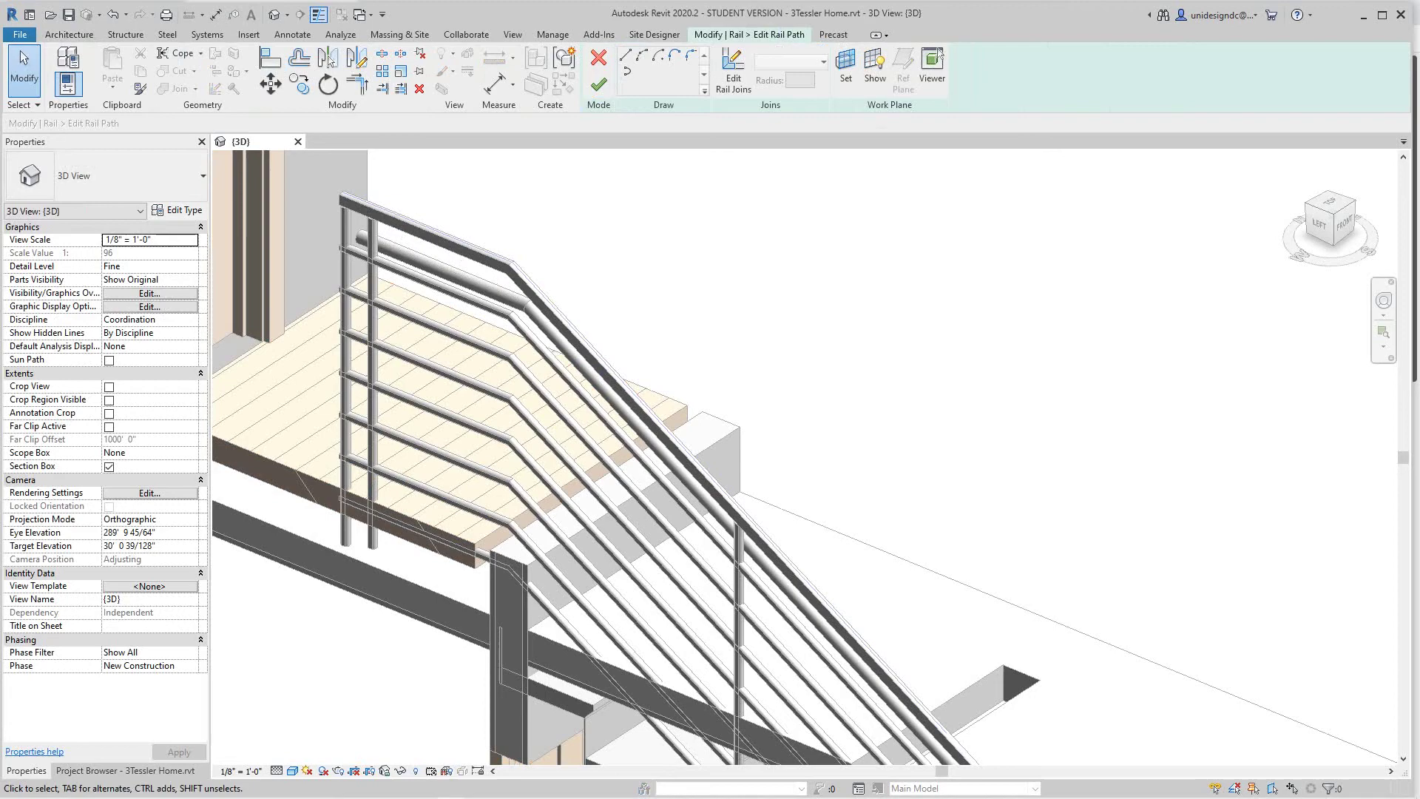
pyautogui.scroll(1, 739, 157)
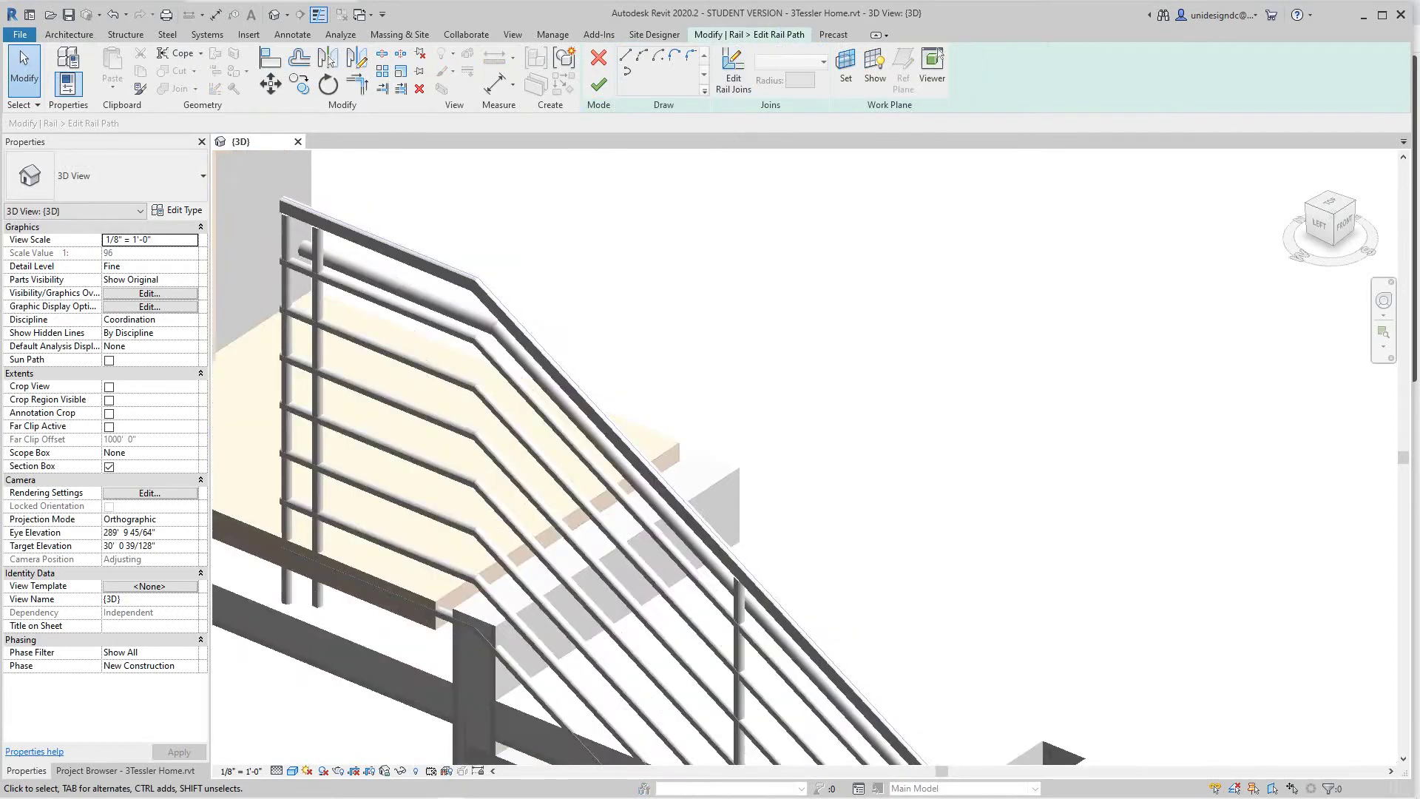
pyautogui.scroll(3, 478, 280)
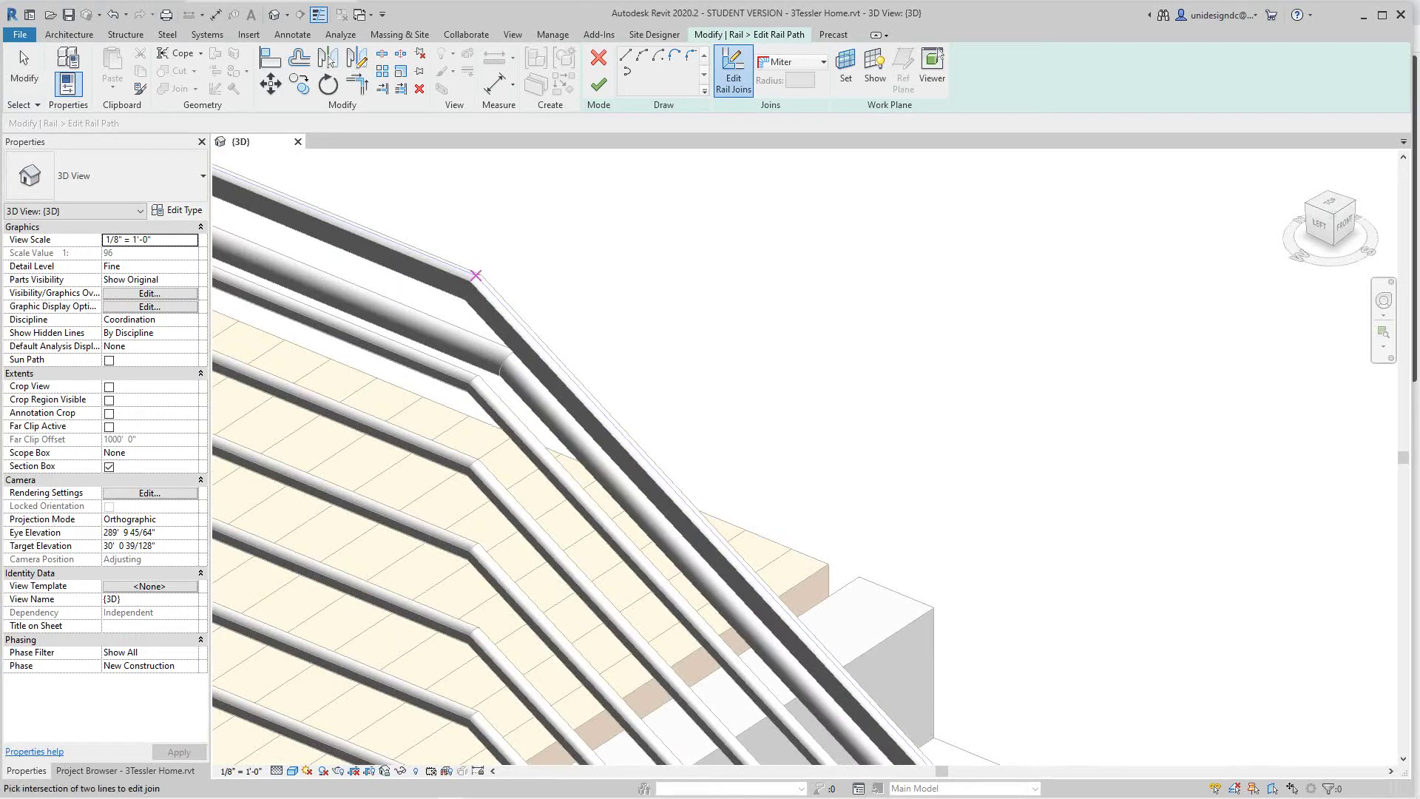
pyautogui.click(791, 61)
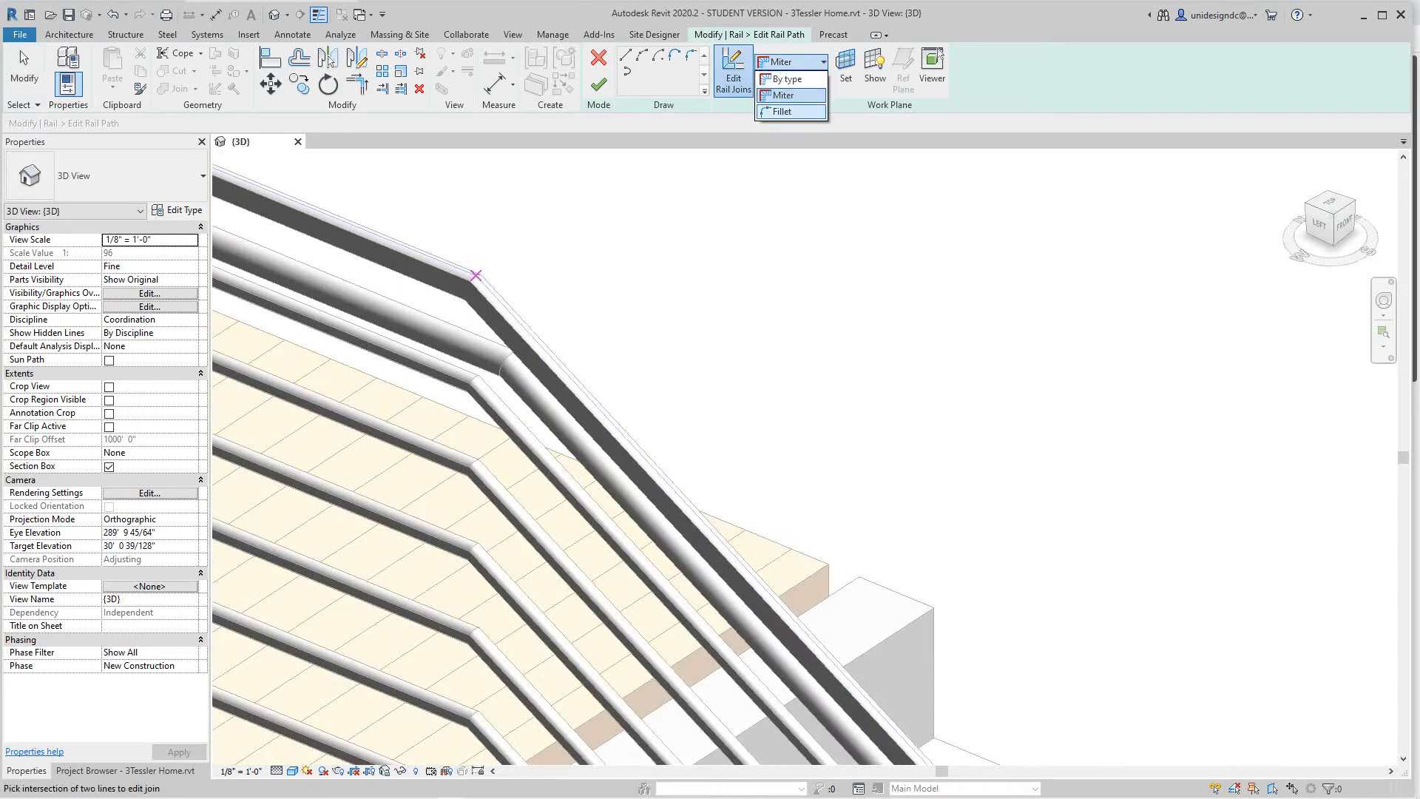
pyautogui.click(784, 111)
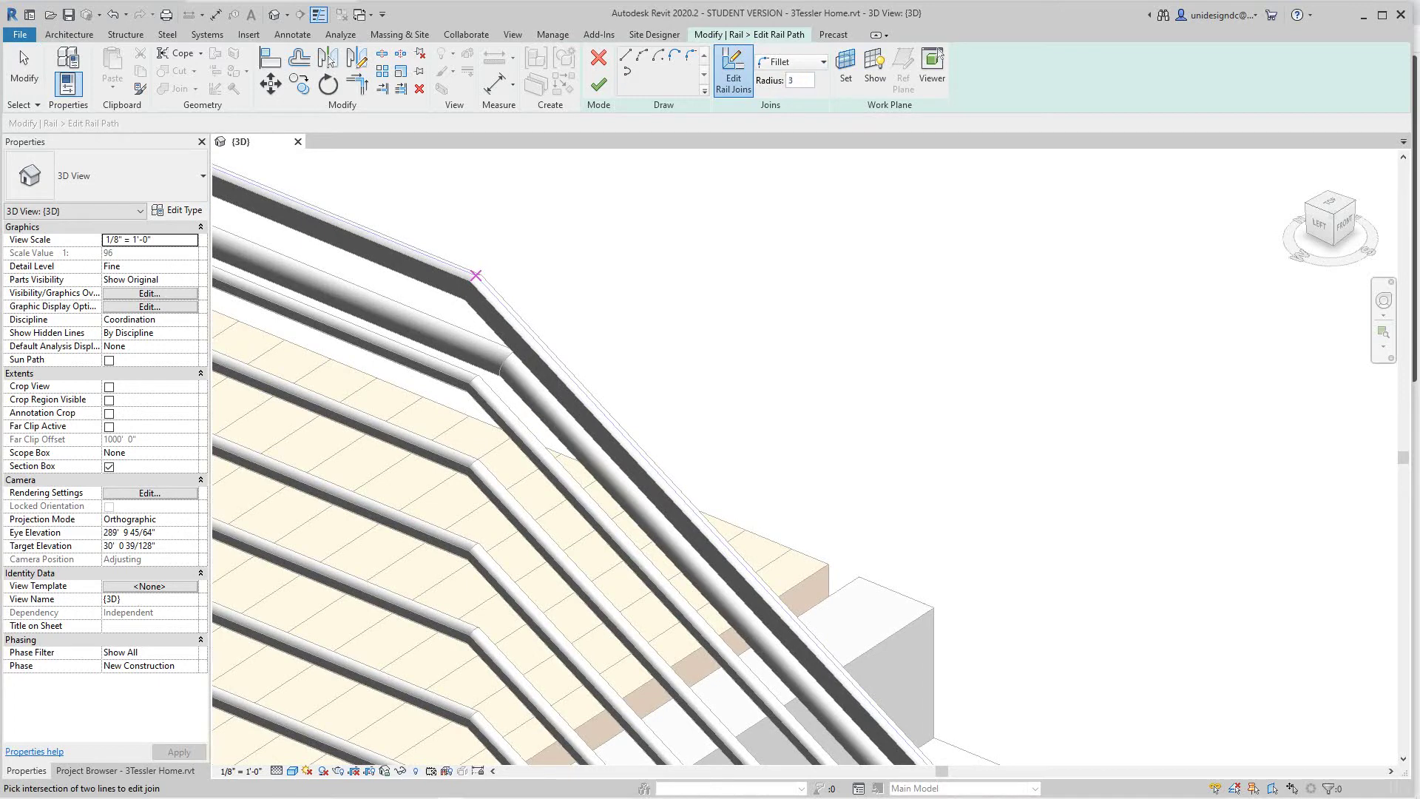
pyautogui.click(475, 275)
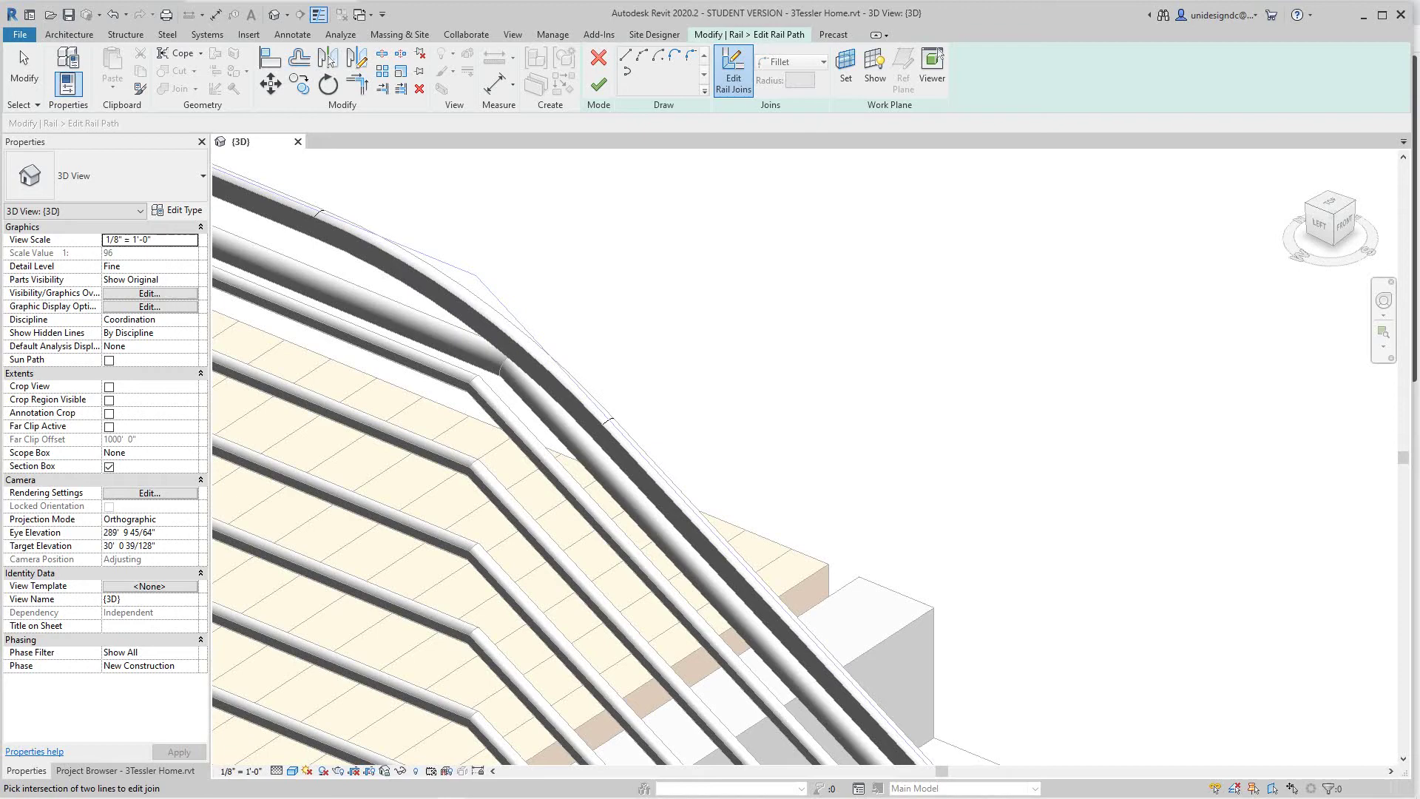
pyautogui.click(599, 85)
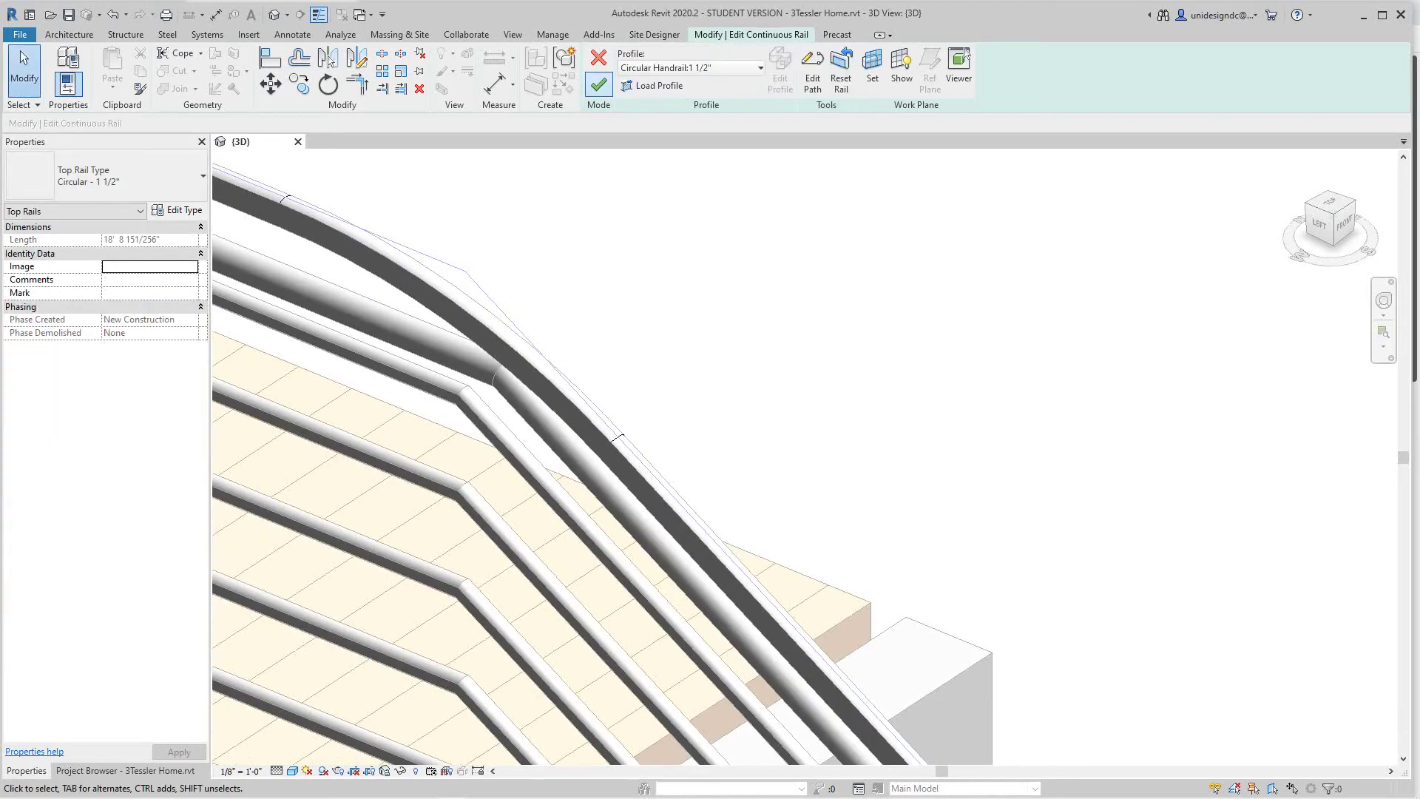
pyautogui.click(598, 85)
# Step: Examine the top rail's filleted bend at the upper landing from a lower viewing angle
pyautogui.scroll(-1, 695, 273)
pyautogui.moveTo(777, 299); pyautogui.dragTo(808, 270, button='middle')
pyautogui.scroll(-1, 811, 270)
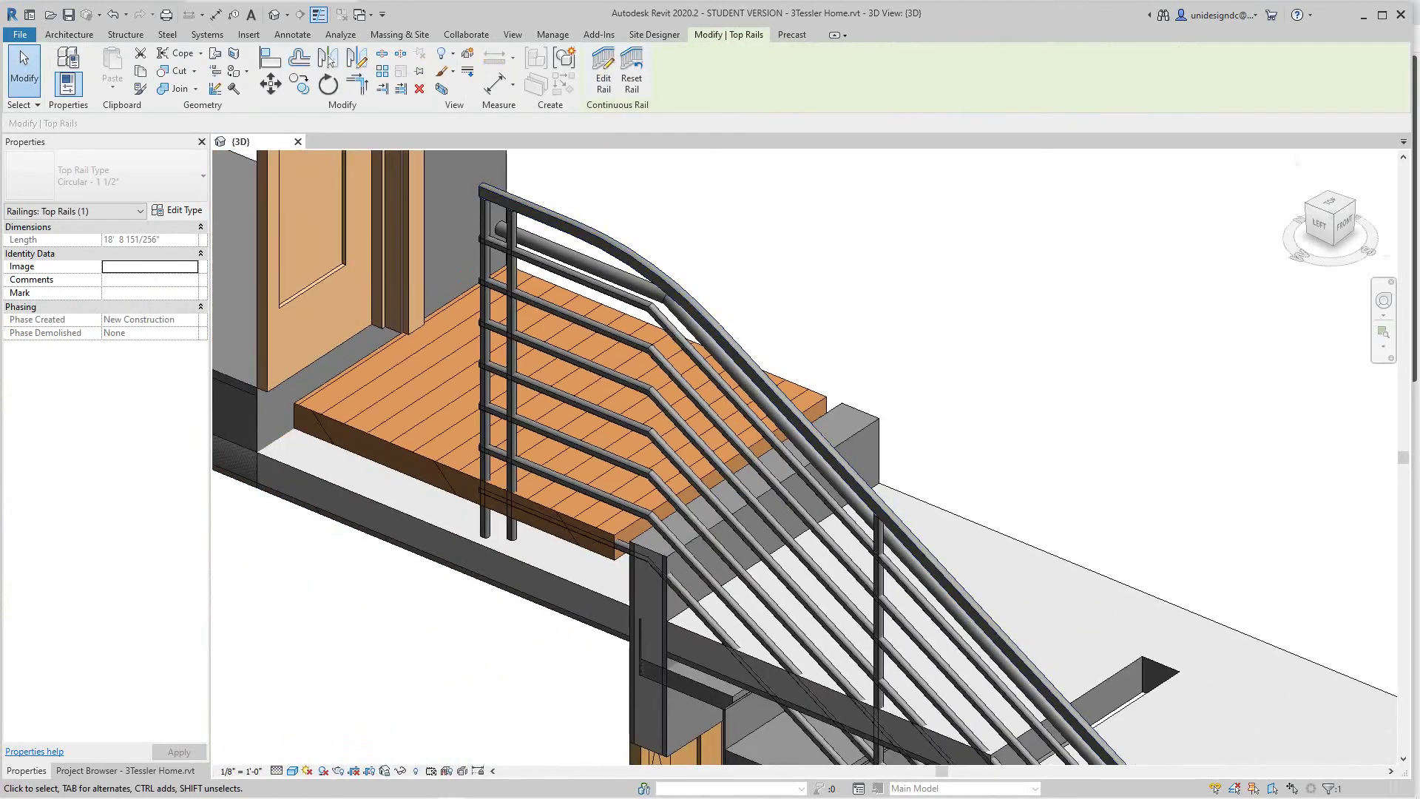
pyautogui.moveTo(1321, 226)
pyautogui.mouseDown()
pyautogui.moveTo(1319, 242)
pyautogui.moveTo(1331, 216)
pyautogui.mouseUp()
pyautogui.moveTo(872, 311); pyautogui.dragTo(644, 276, button='middle')
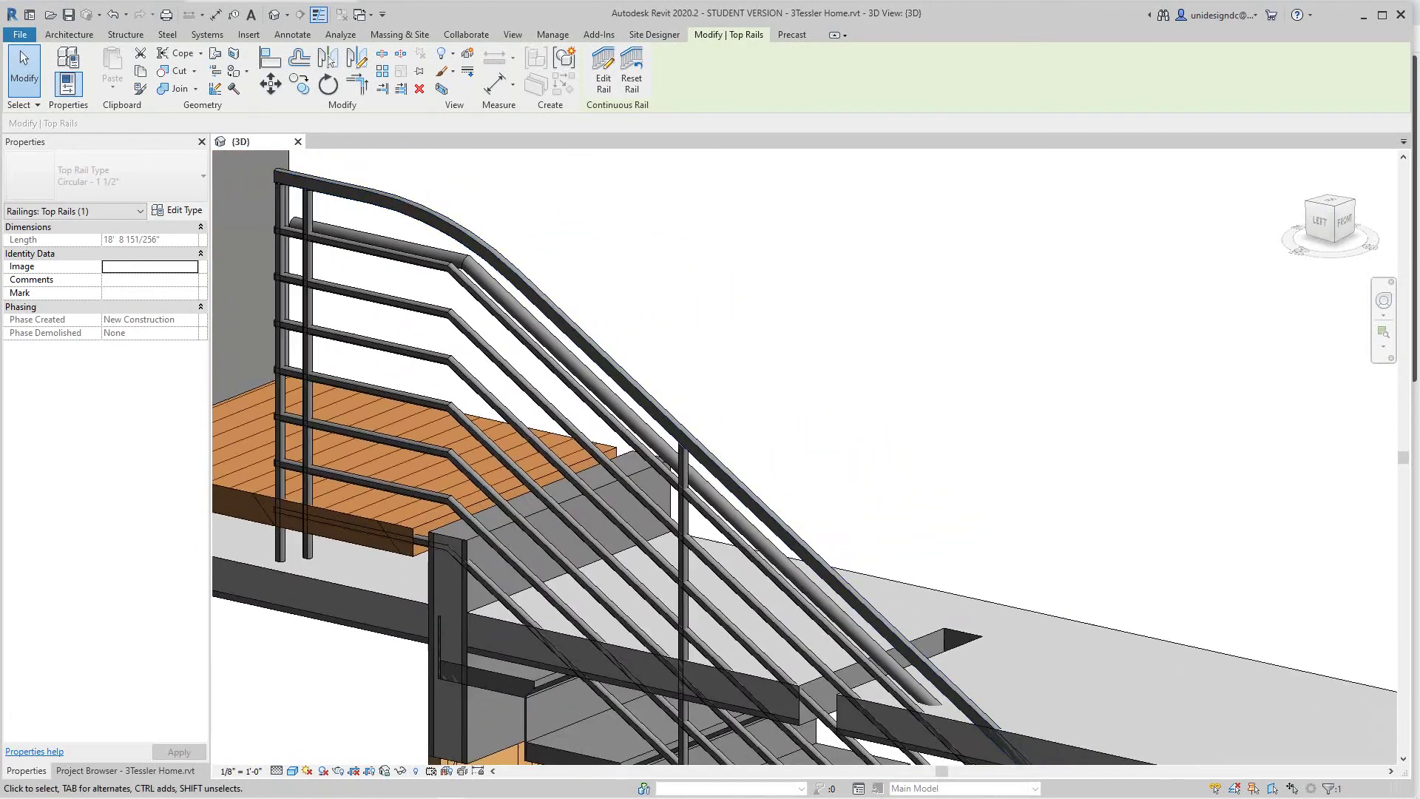
pyautogui.scroll(1, 455, 241)
pyautogui.scroll(-1, 455, 241)
pyautogui.scroll(-1, 591, 399)
# Step: Inspect the top rail's curved end at the foot of the stair and compare it with the handrail and lower rails
pyautogui.moveTo(592, 407); pyautogui.dragTo(376, 186, button='middle')
pyautogui.moveTo(1183, 613); pyautogui.dragTo(725, 168, button='middle')
pyautogui.scroll(3, 787, 492)
pyautogui.scroll(5, 784, 500)
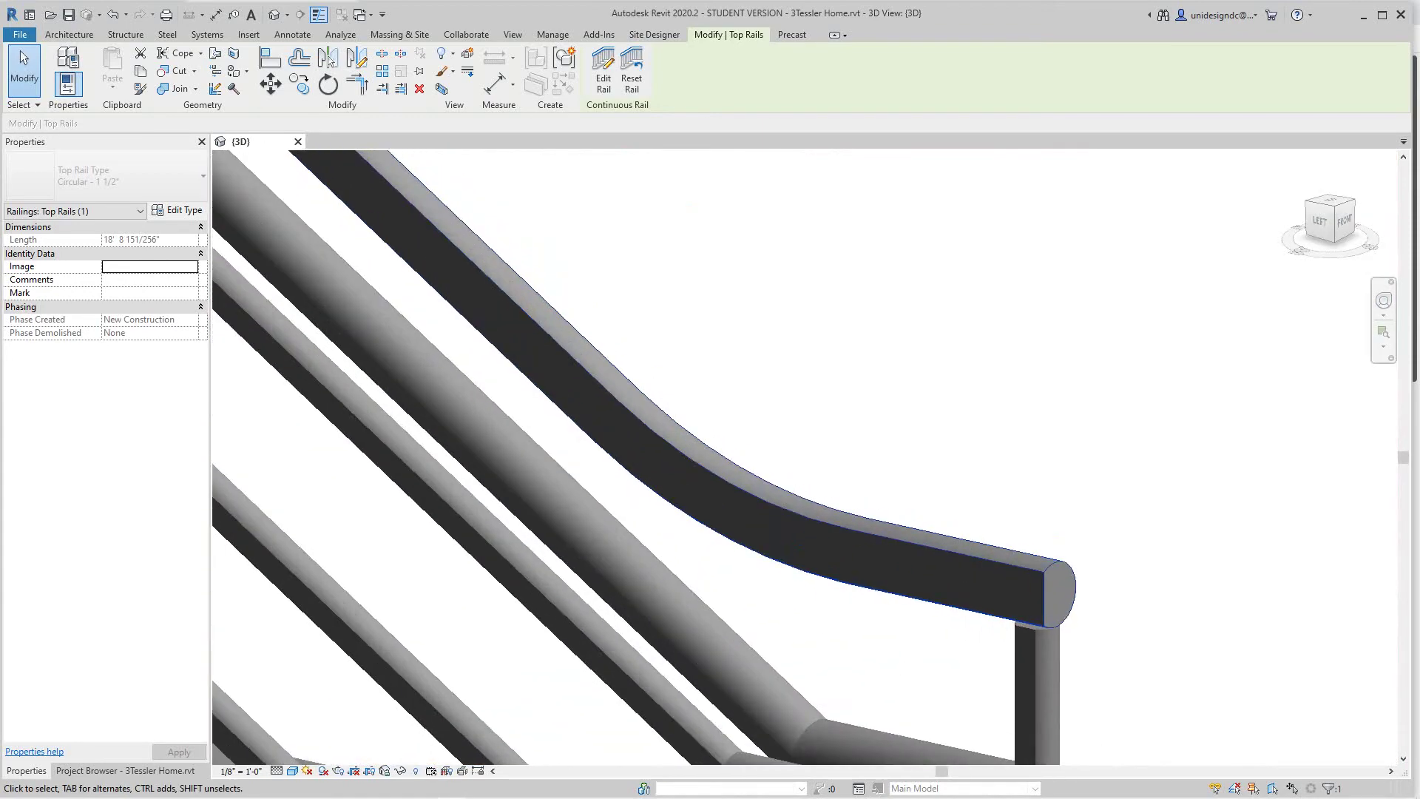
pyautogui.scroll(-4, 851, 529)
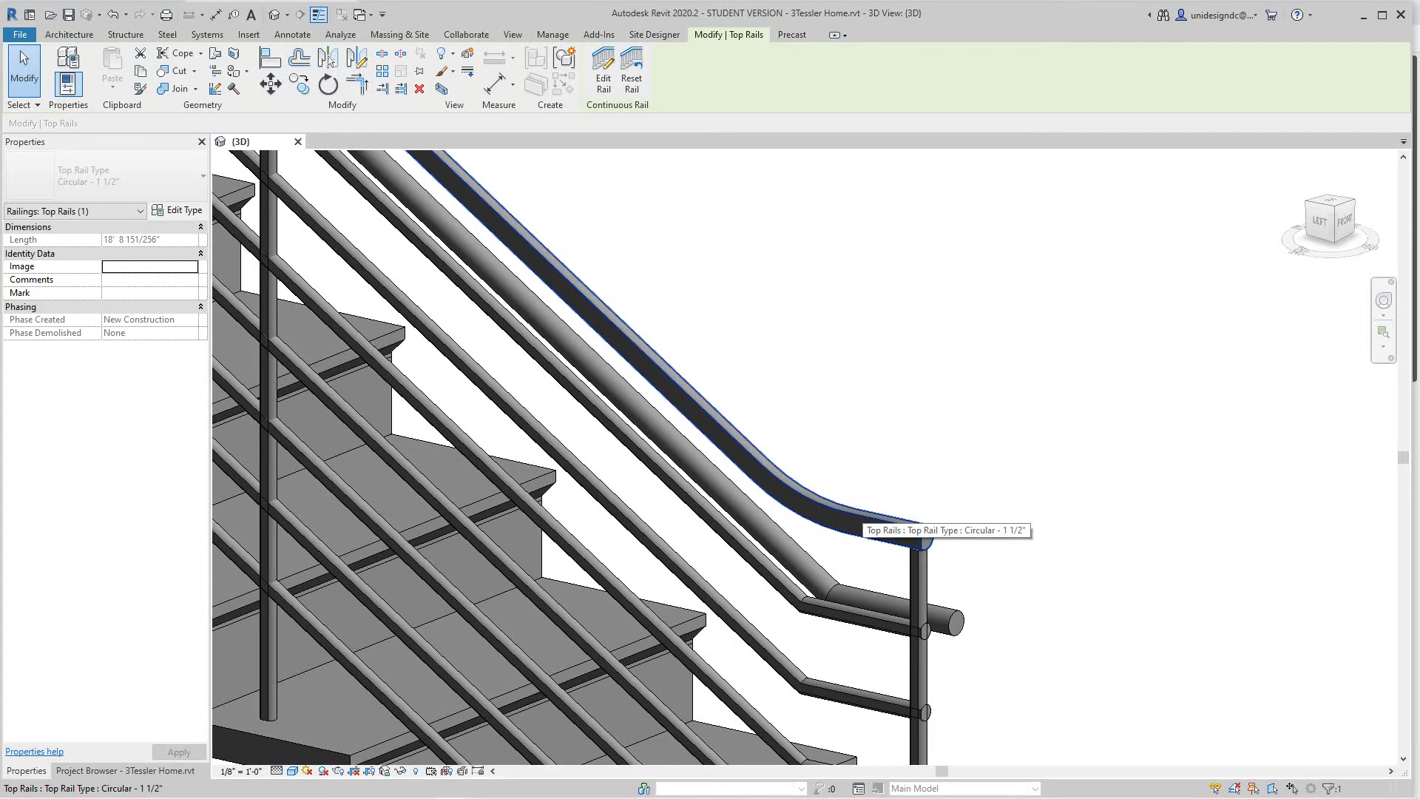
pyautogui.scroll(-3, 869, 430)
pyautogui.moveTo(869, 430); pyautogui.dragTo(958, 450, button='middle')
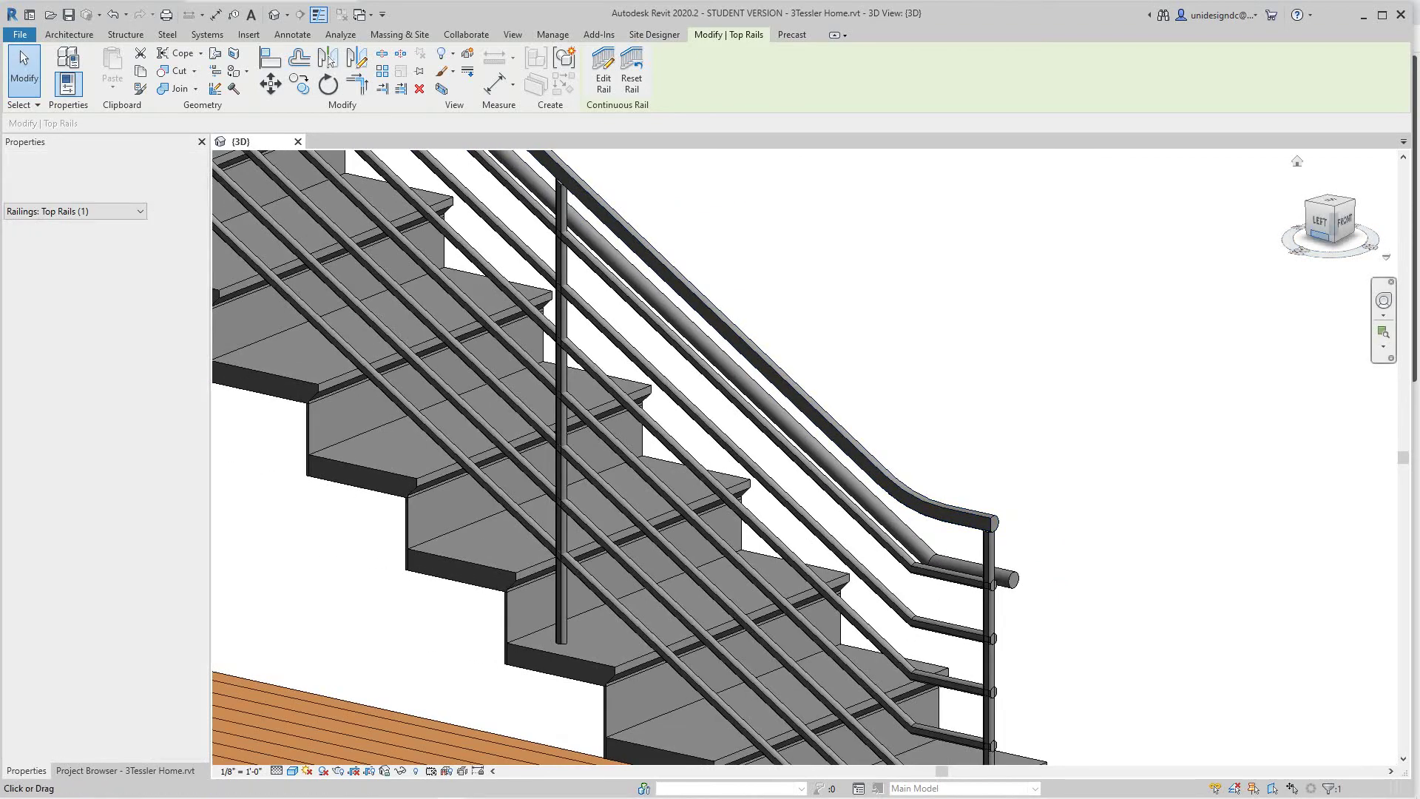
# Step: Review the whole stair in the sectioned house from an isometric angle, clear the selection, and look closely at the lower flight's guardrail
pyautogui.click(1333, 208)
pyautogui.click(1318, 224)
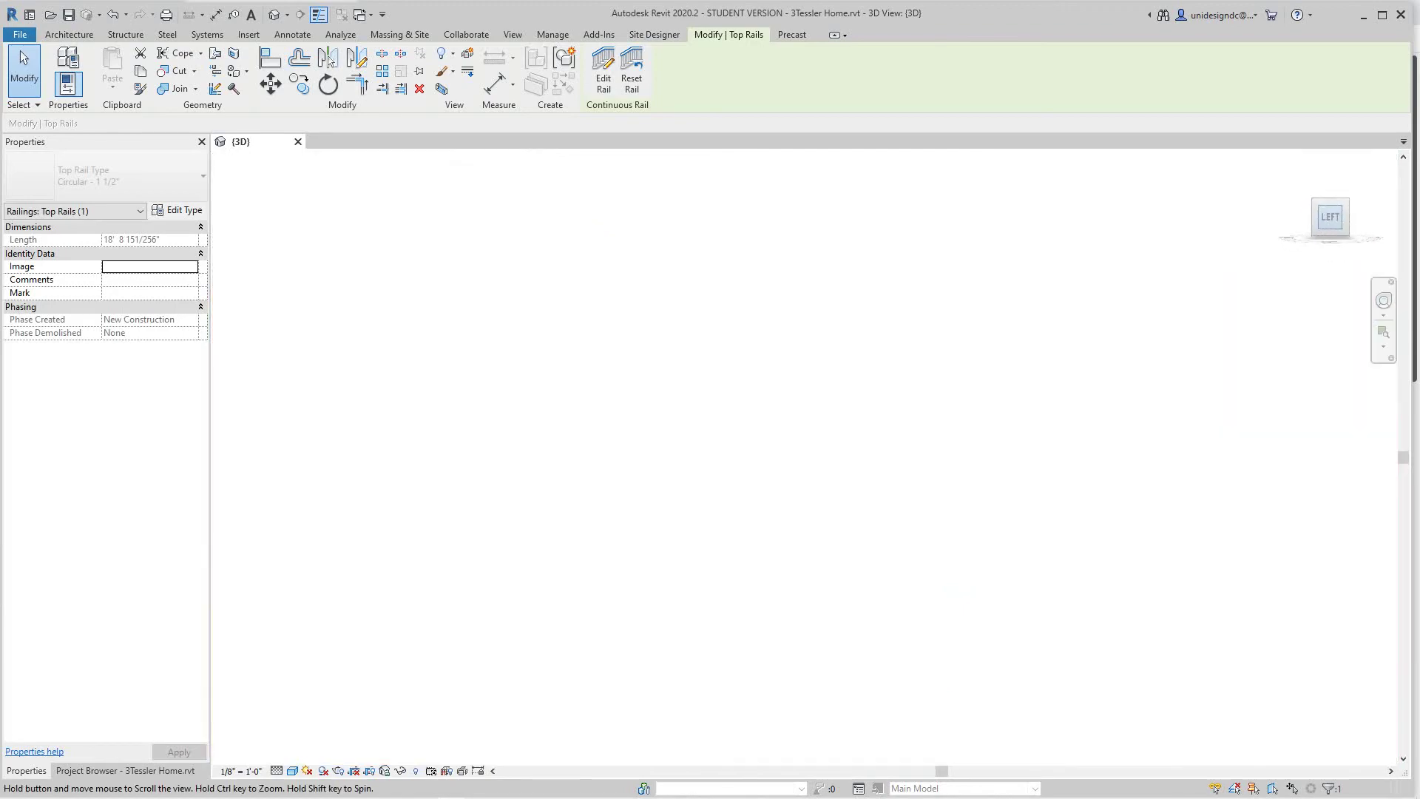
pyautogui.scroll(-5, 784, 185)
pyautogui.moveTo(784, 177); pyautogui.dragTo(833, 535, button='middle')
pyautogui.moveTo(1330, 217)
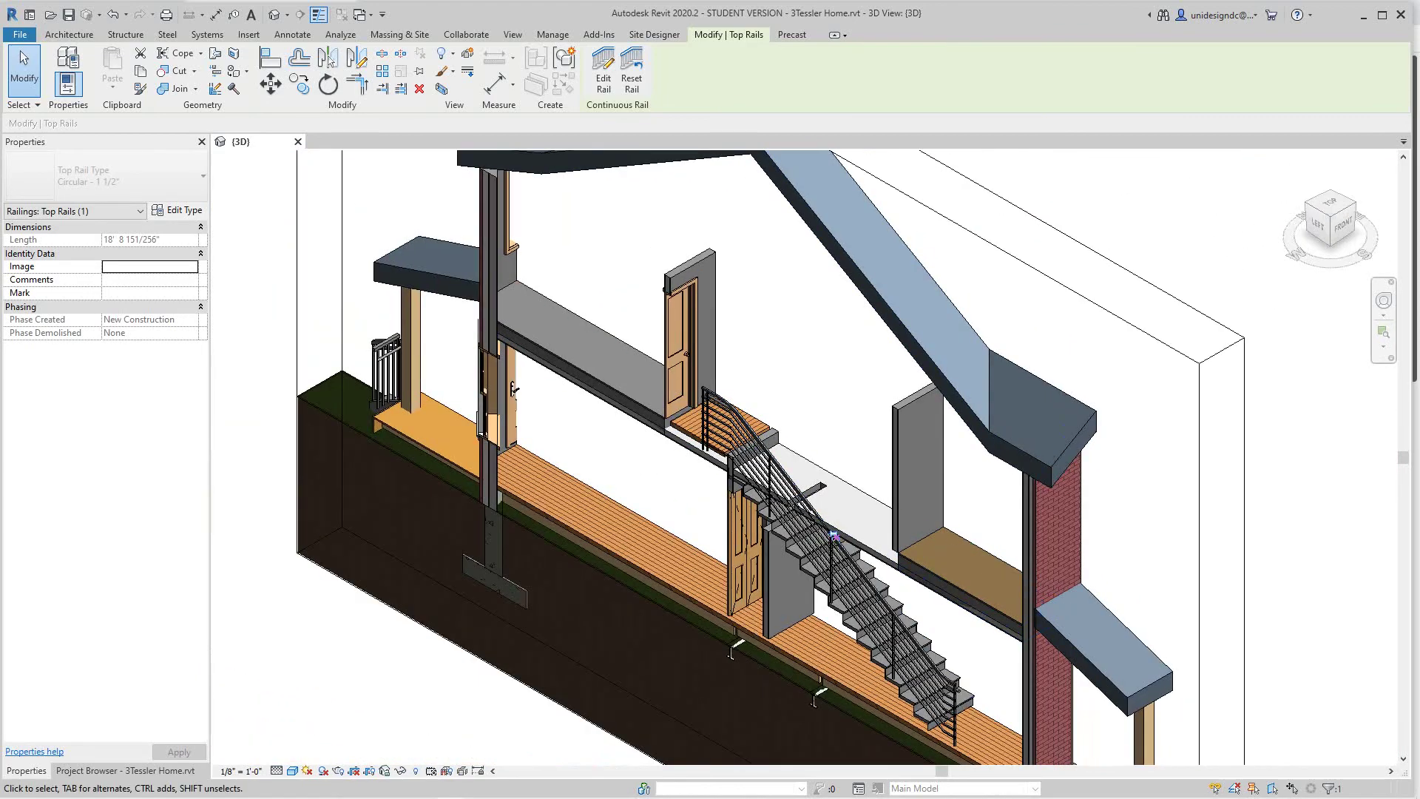
pyautogui.scroll(6, 833, 534)
pyautogui.click(942, 489)
pyautogui.scroll(4, 941, 490)
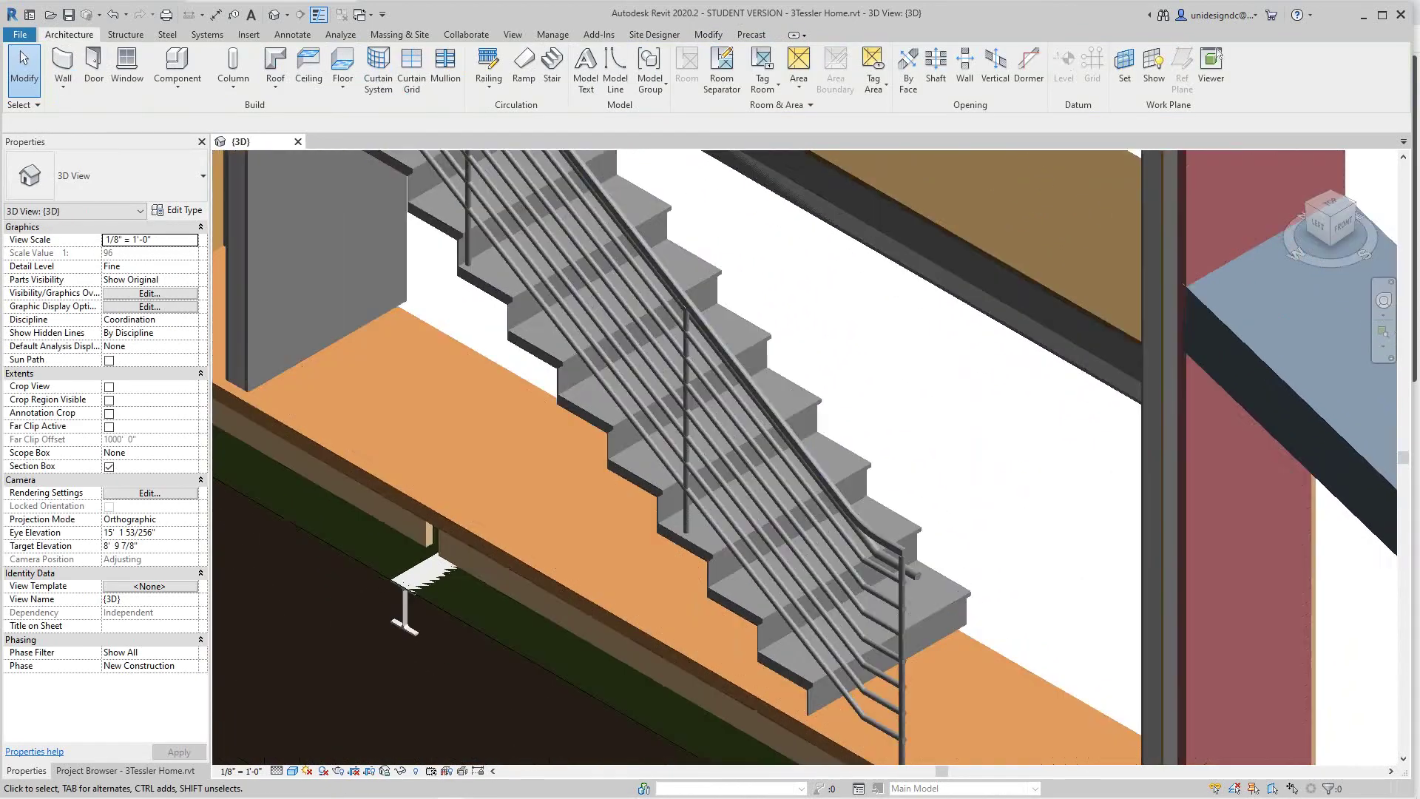